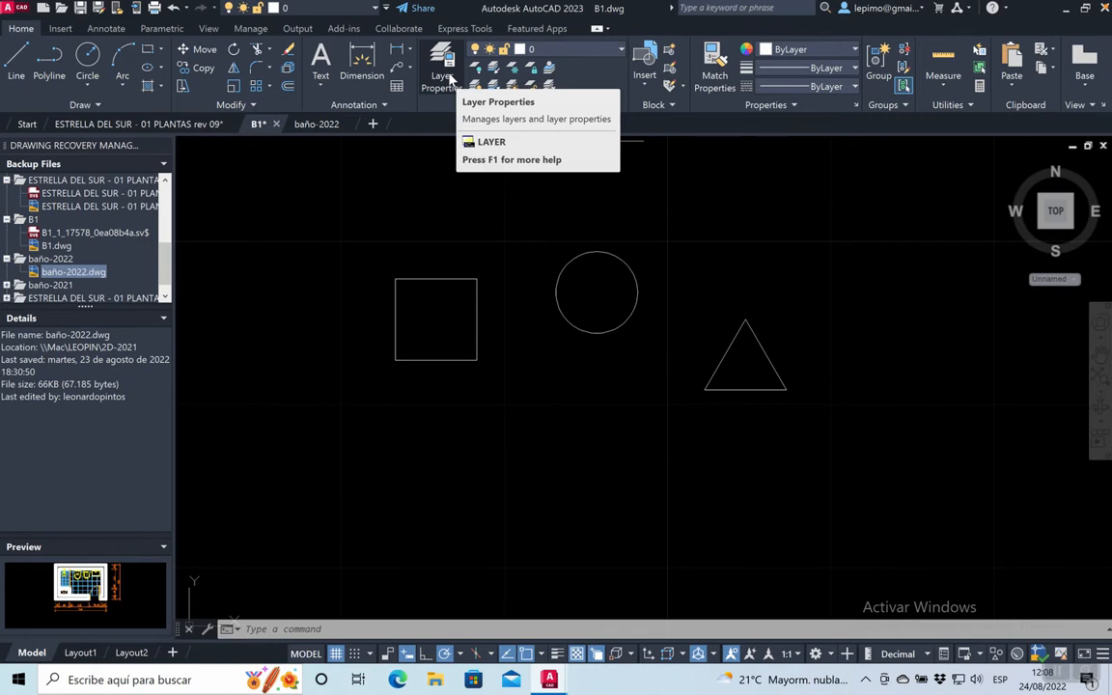
Open the Layer Properties Manager and create a new layer named MUROS.
click(450, 77)
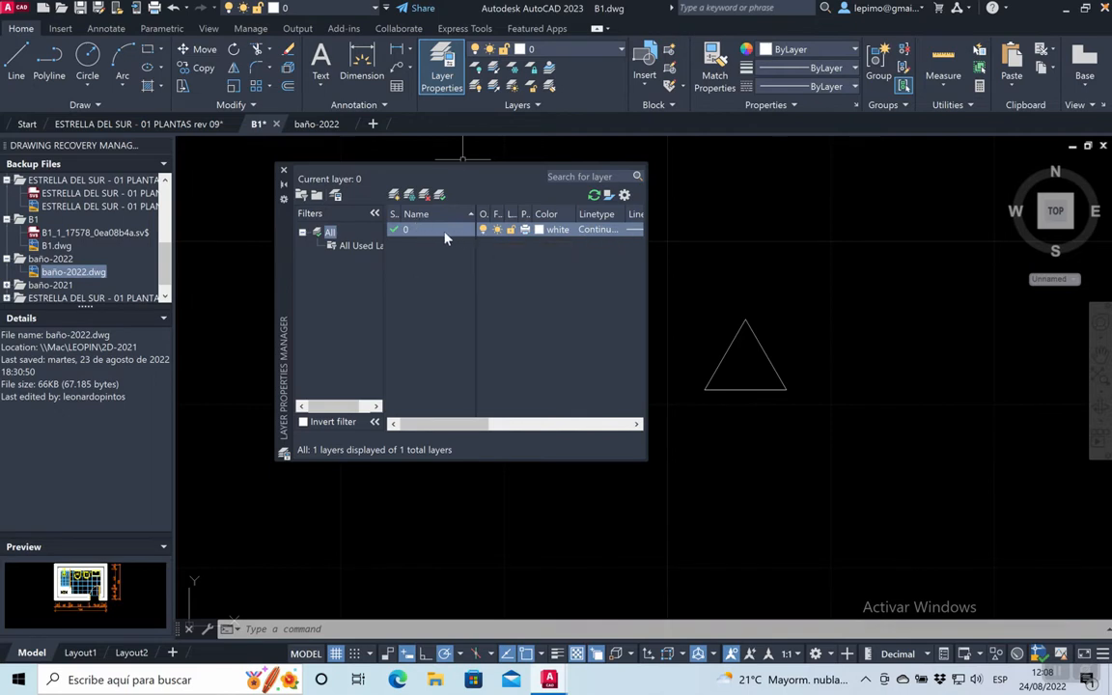
click(395, 197)
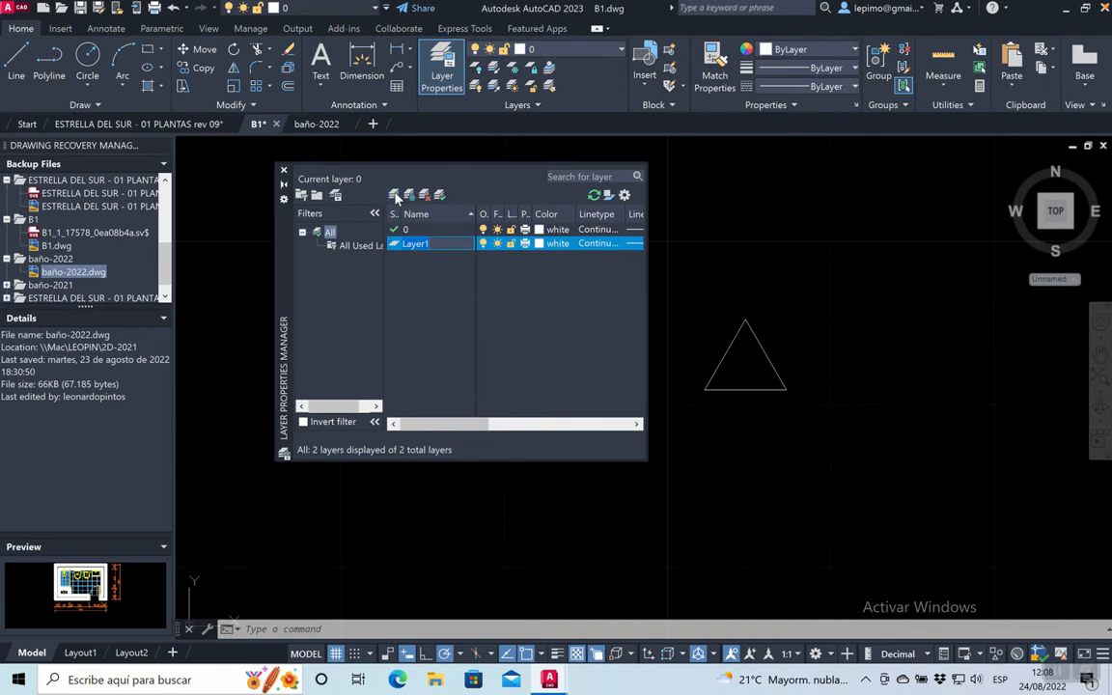
text(MUROS)
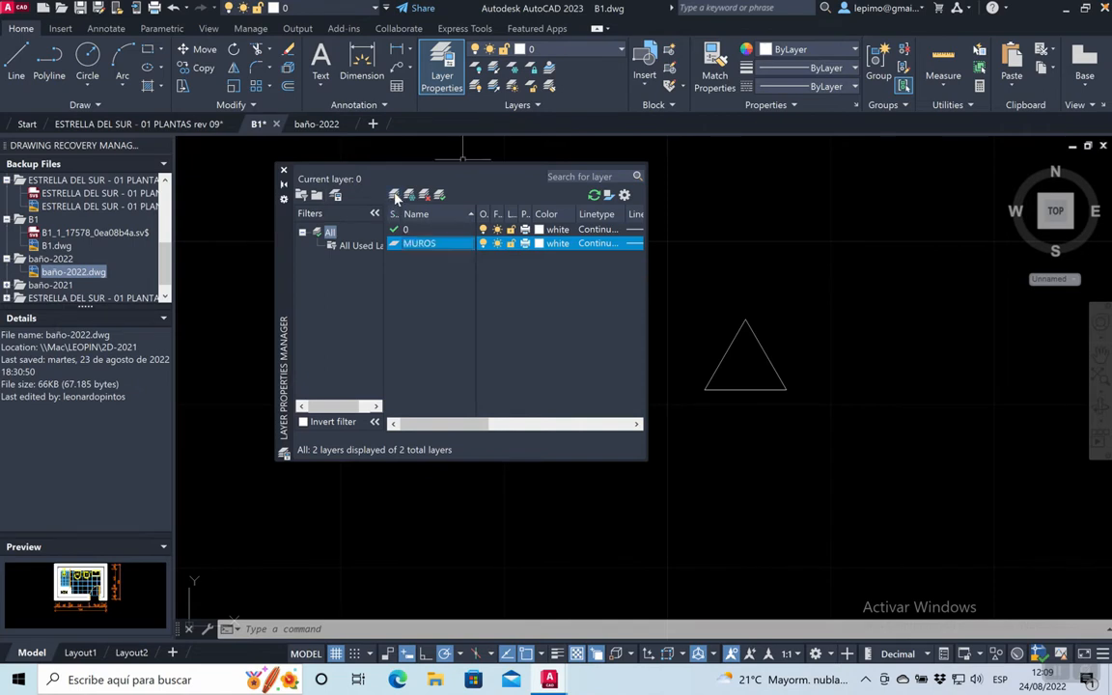
Create a second new layer and rename it CARPINTERÍA.
click(395, 197)
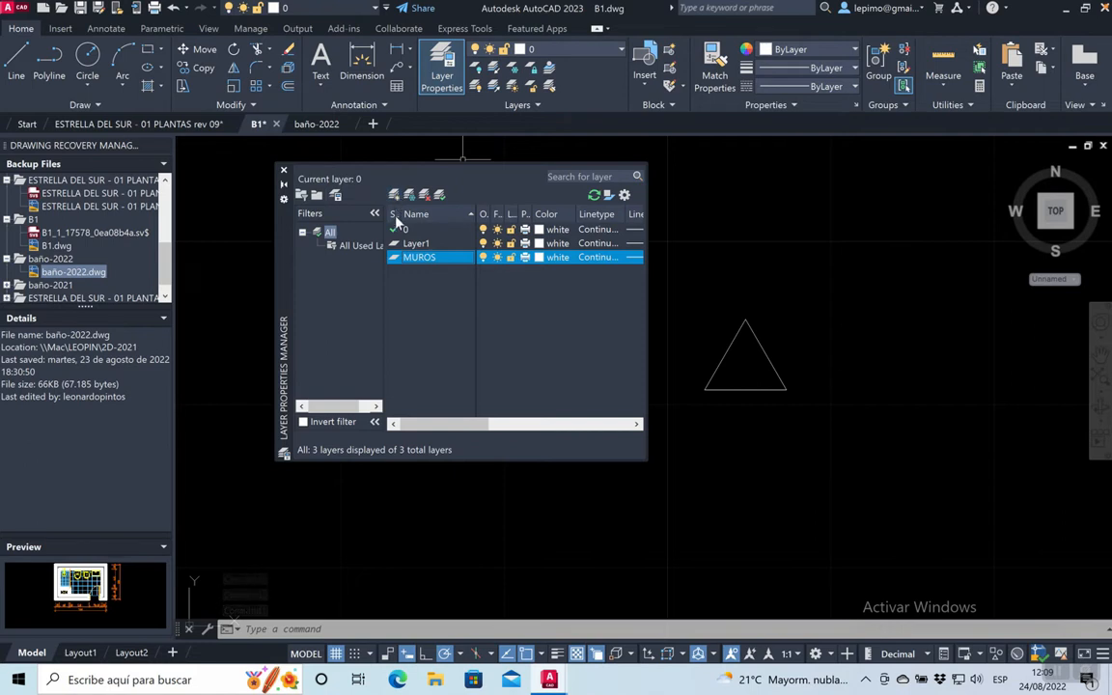
click(428, 245)
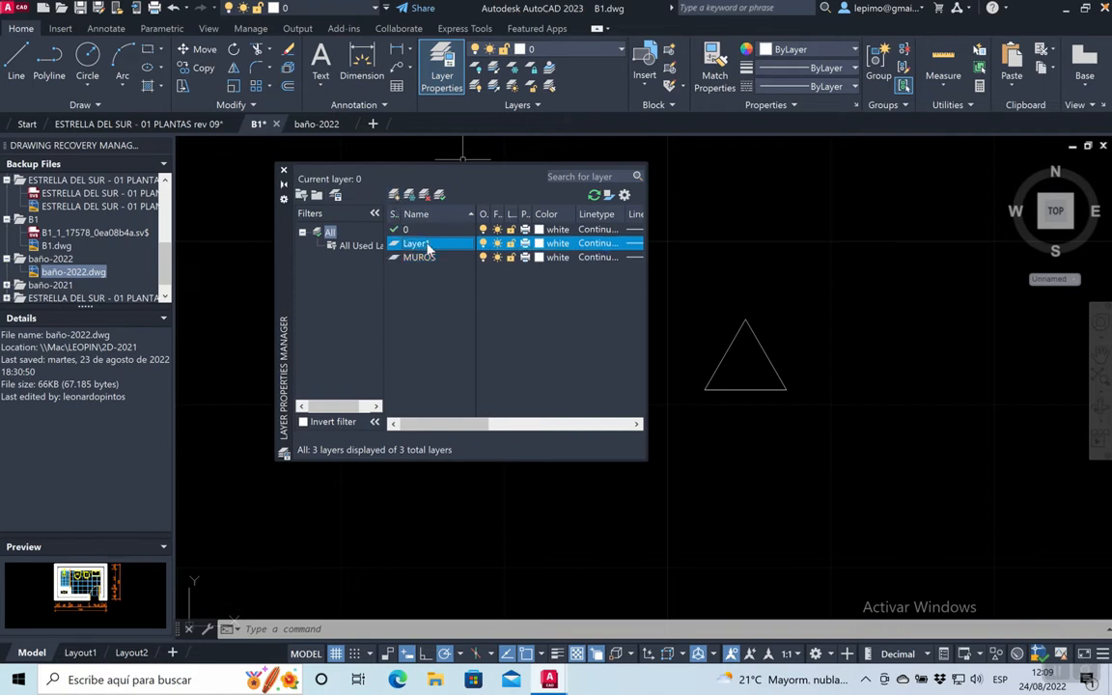
right_click(429, 247)
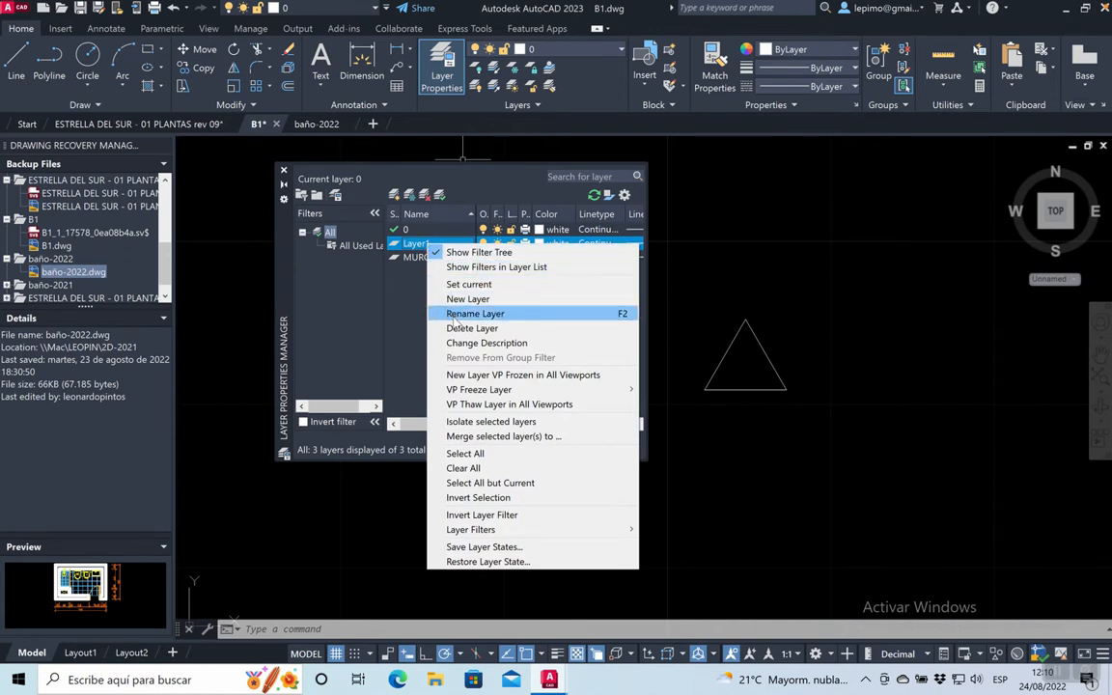
click(454, 314)
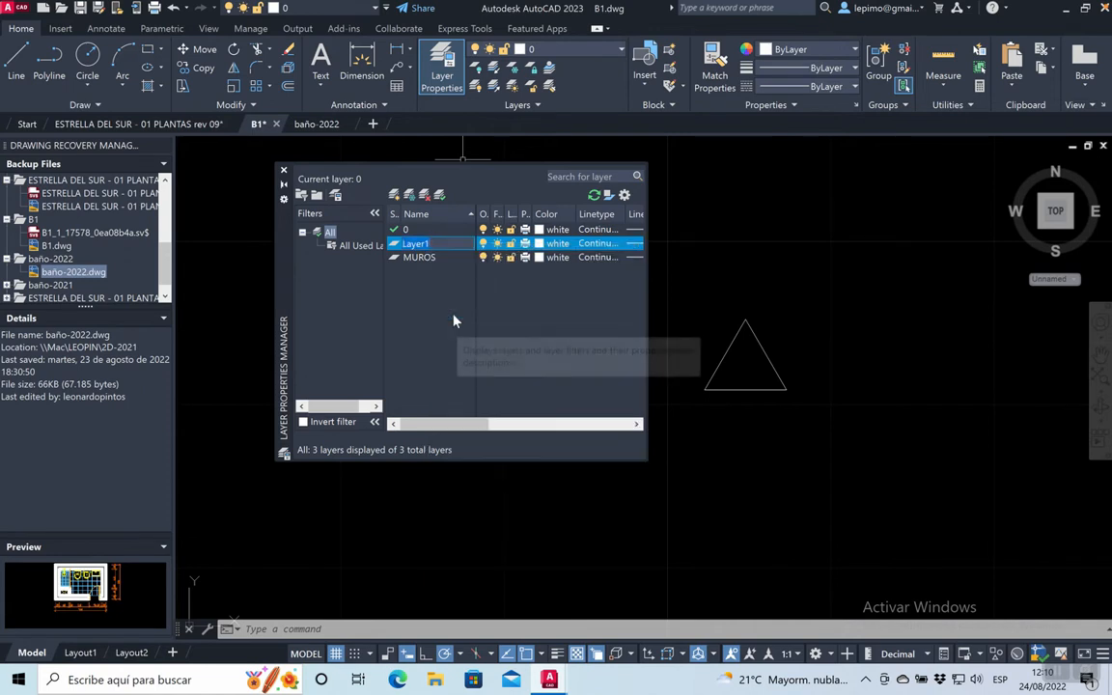
text(CARPINTER)
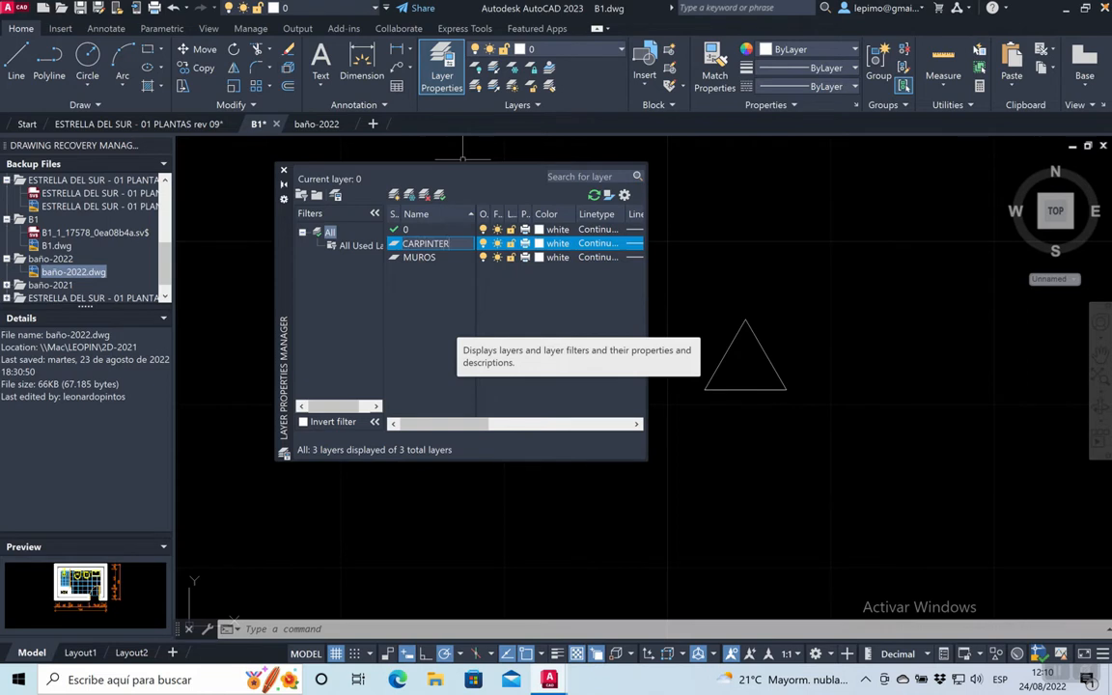
text(ÍA)
Create a third new layer named SANITARIA and widen the layer manager to show more property columns.
click(395, 196)
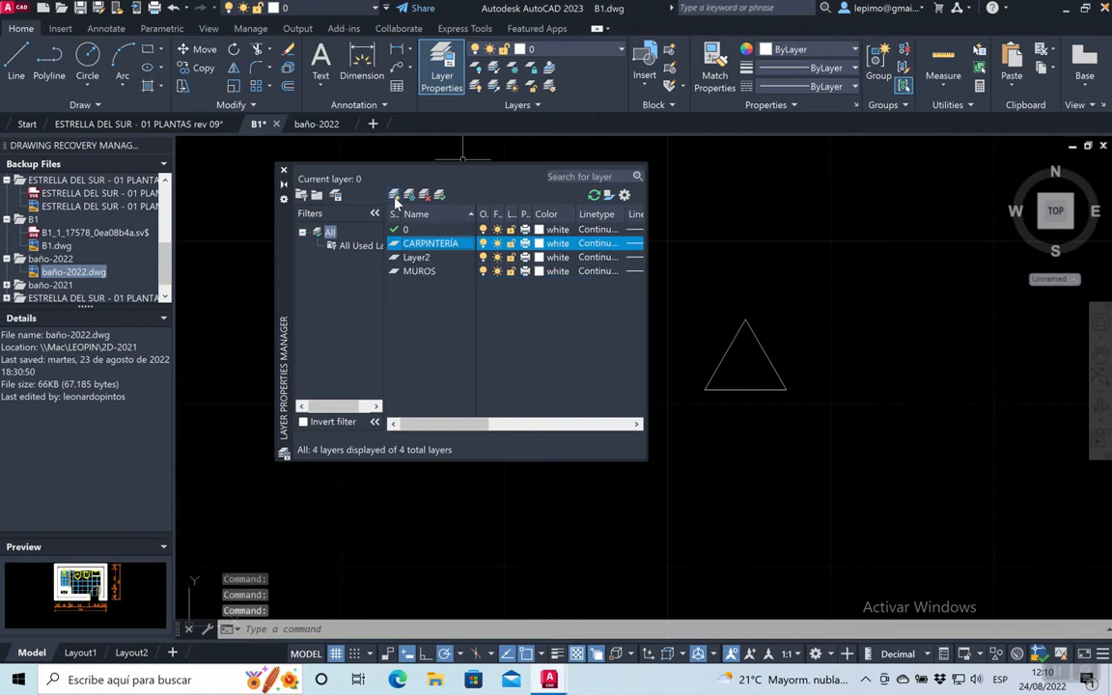
click(422, 258)
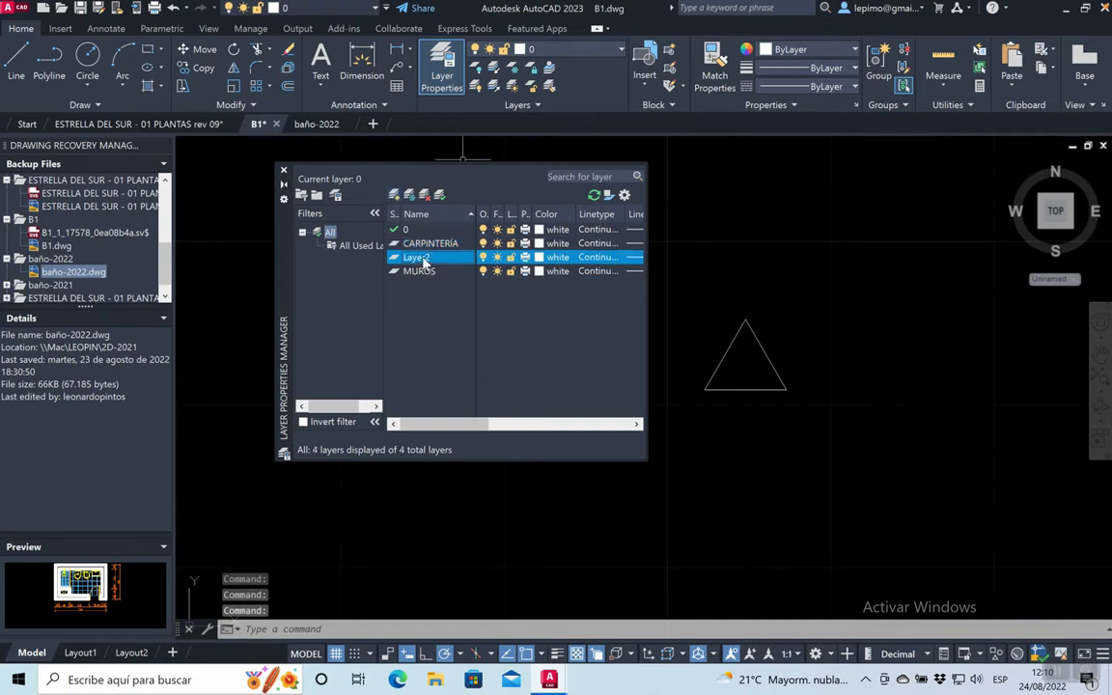
right_click(423, 258)
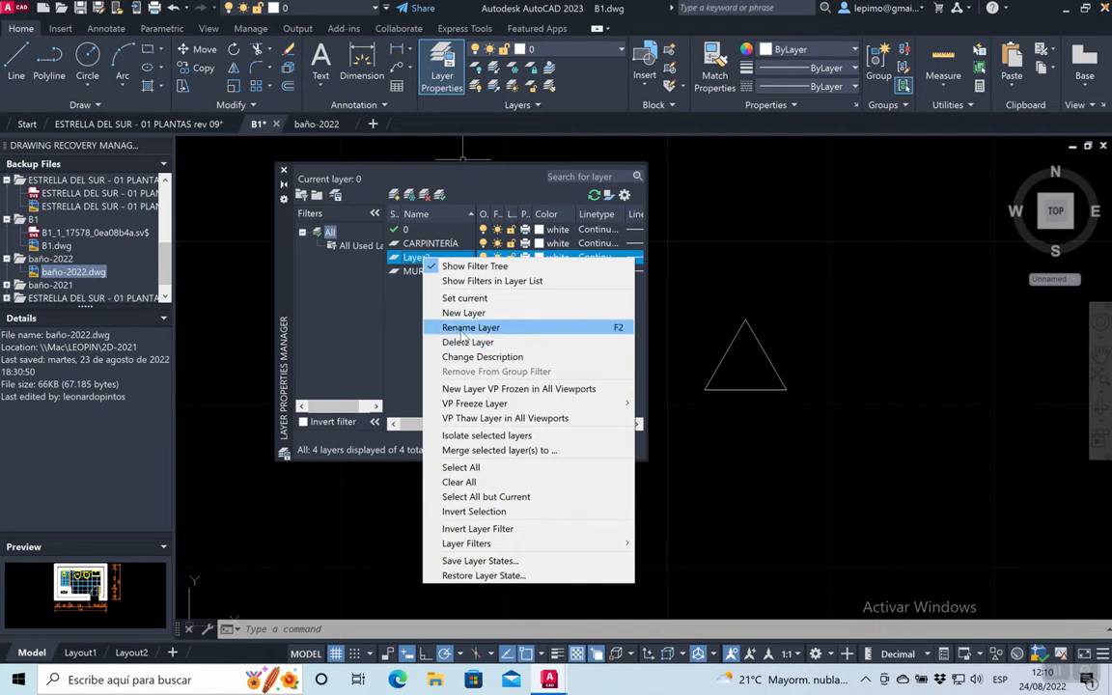
click(464, 328)
text(SAN)
key(Return)
text(ITARIA)
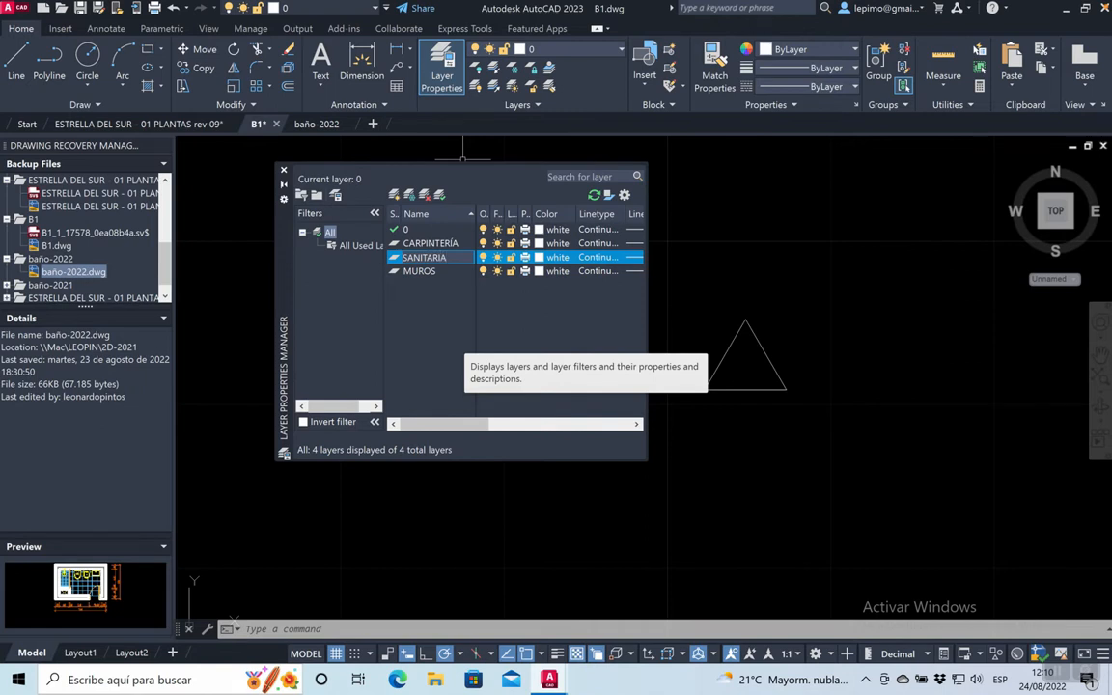
key(Return)
key(Return)
key(Return)
key(Return)
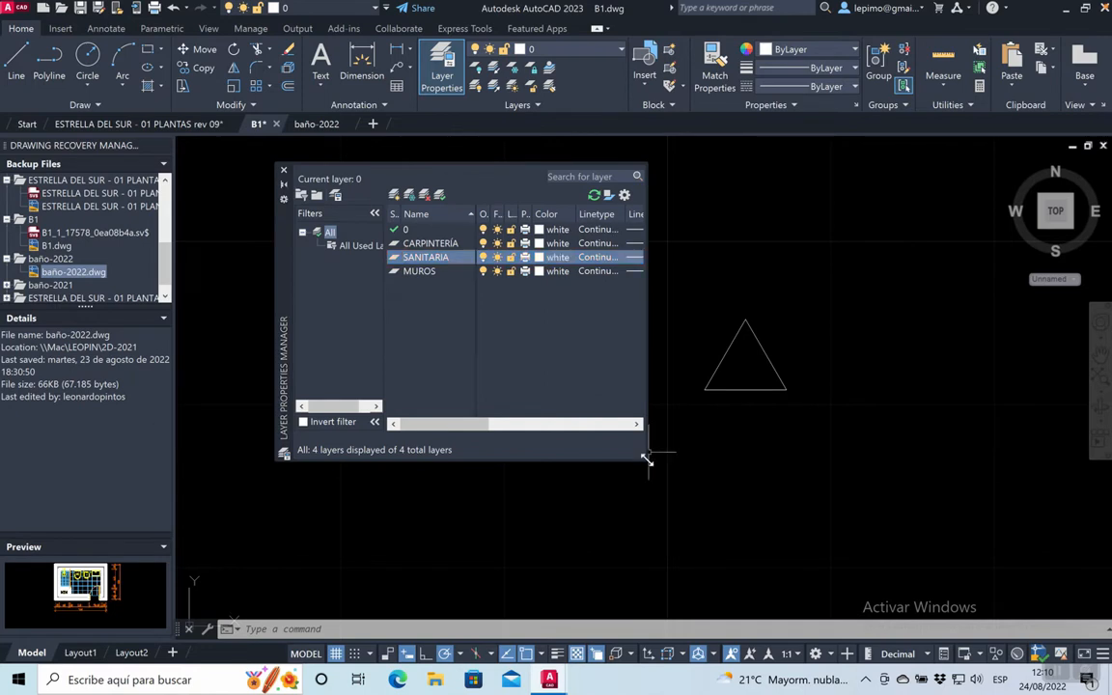
drag(646, 454, 773, 449)
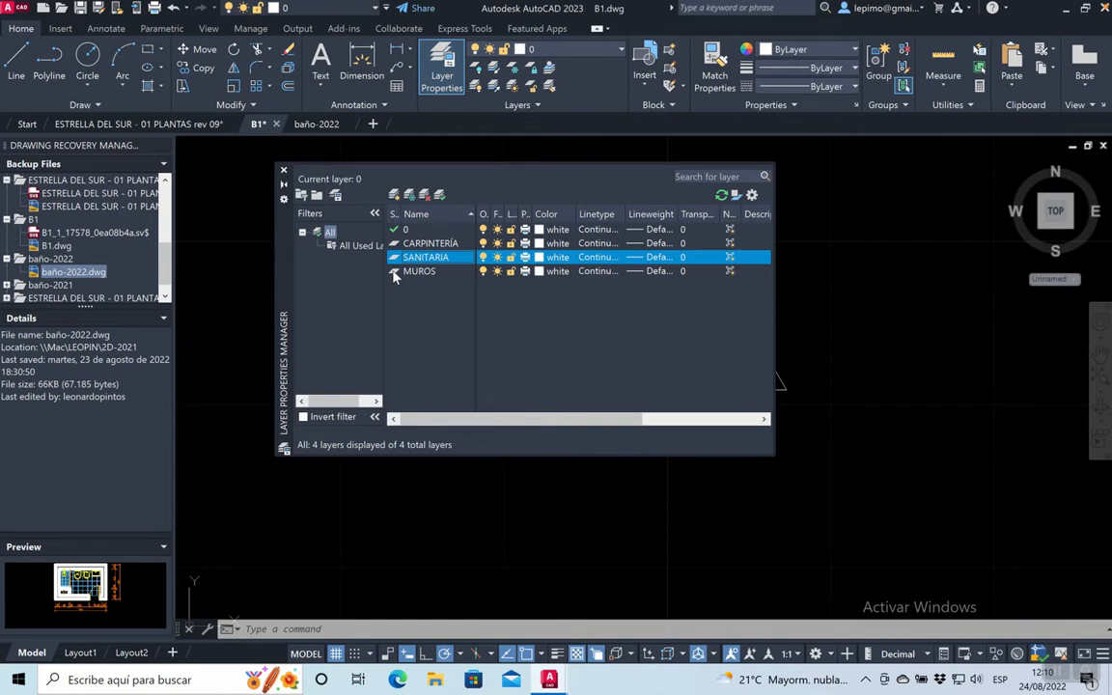
Make MUROS the current layer and restore layer 0 as the current one.
double_click(394, 273)
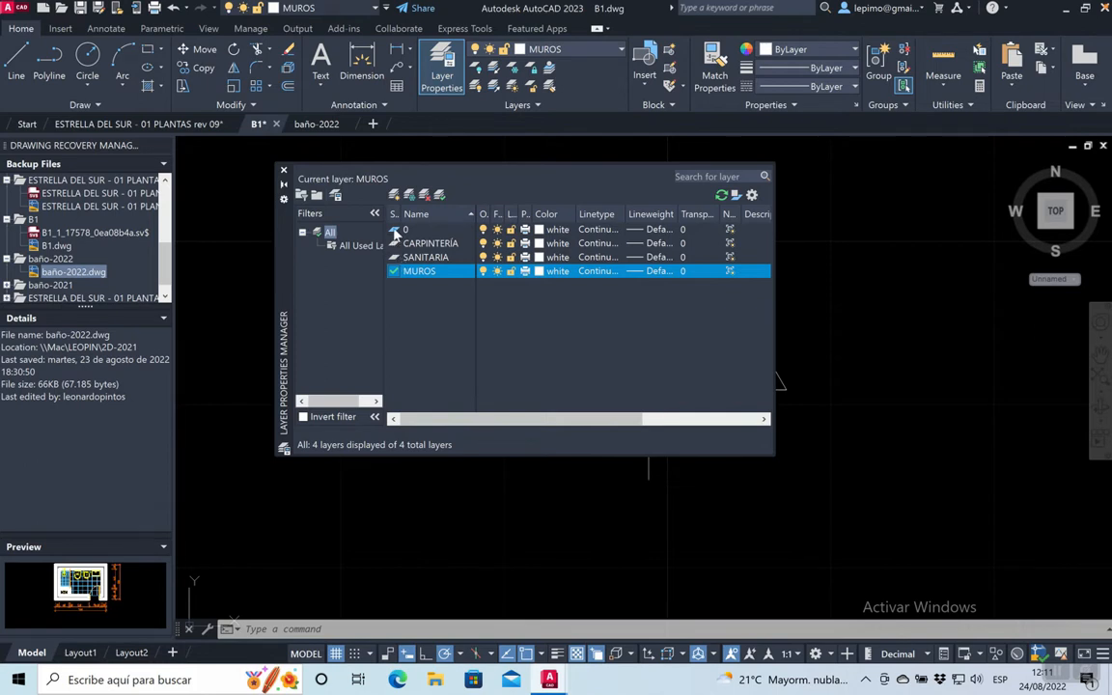
double_click(395, 233)
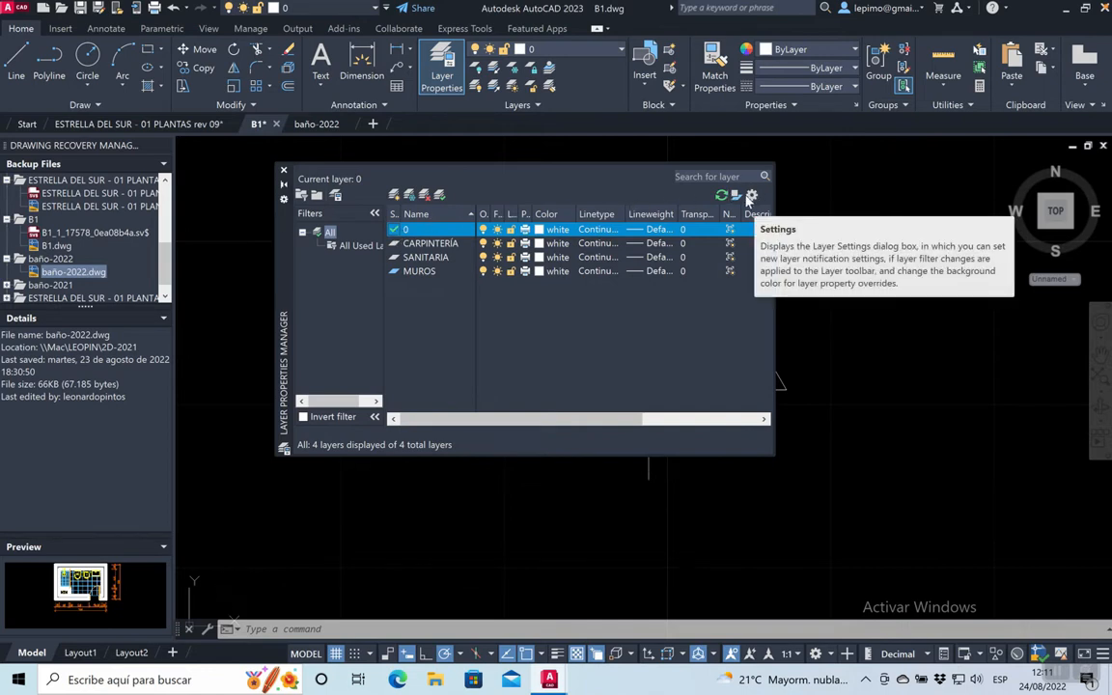
click(396, 244)
click(396, 272)
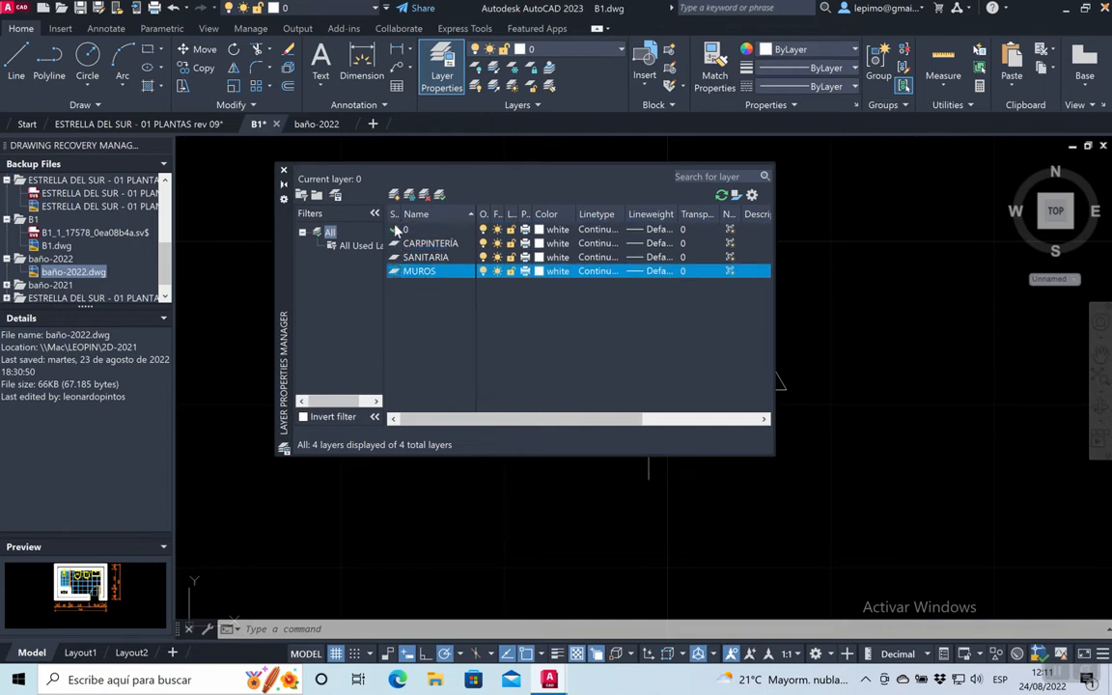
click(397, 230)
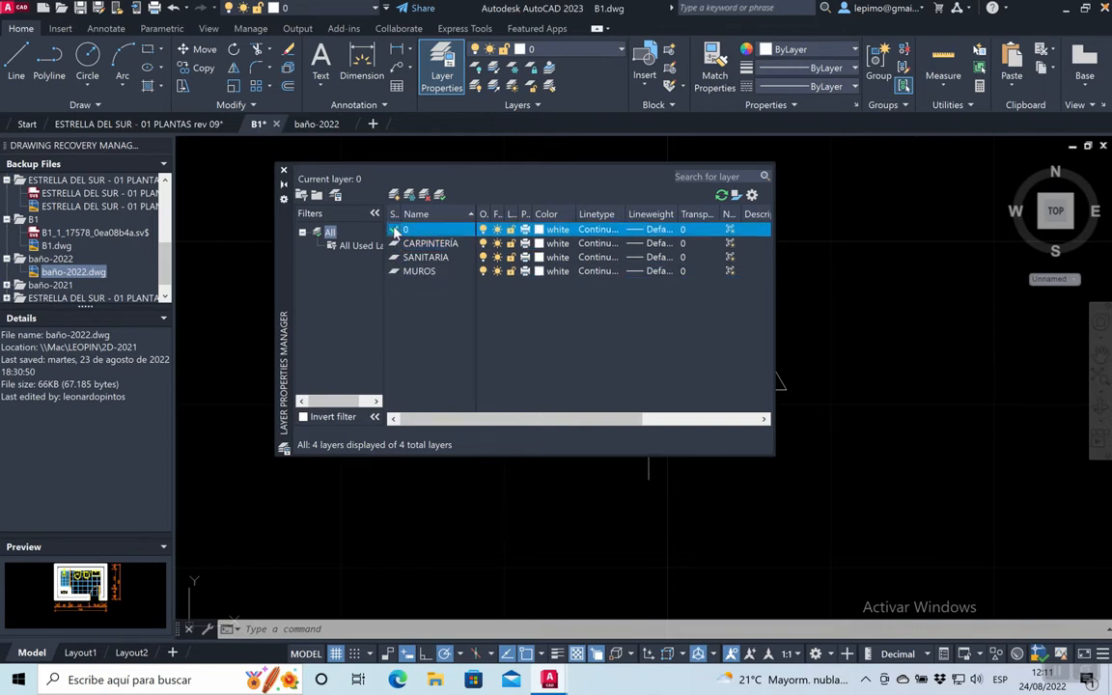
Check the Indicate layers in use option in the layer settings and accept the dialog.
click(752, 196)
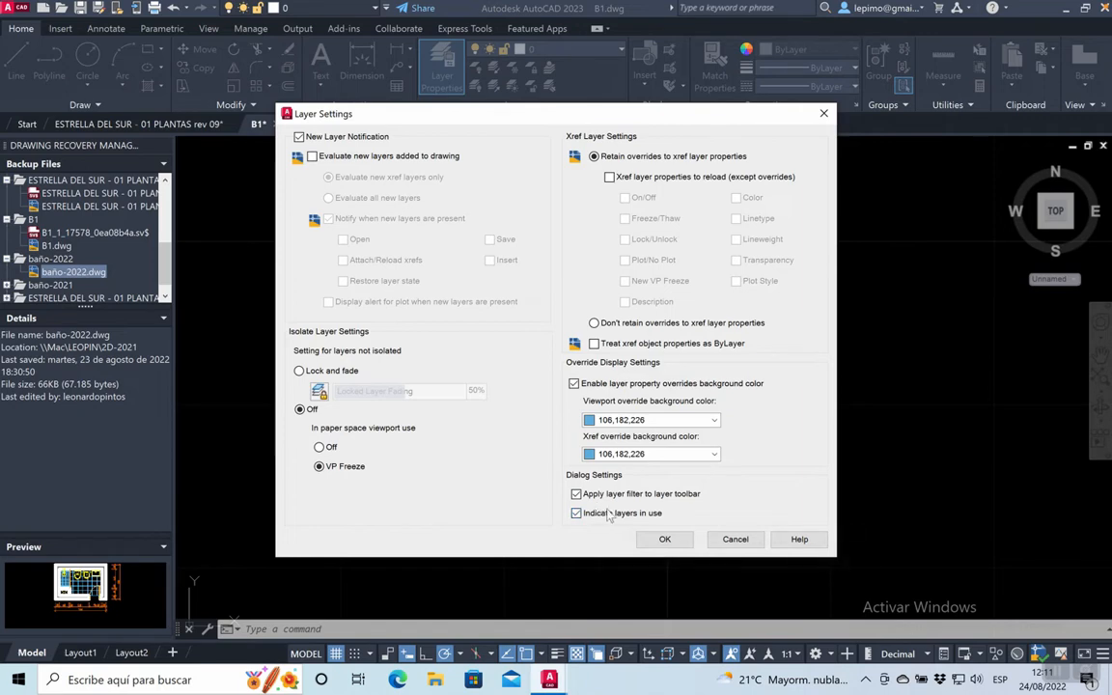
click(664, 541)
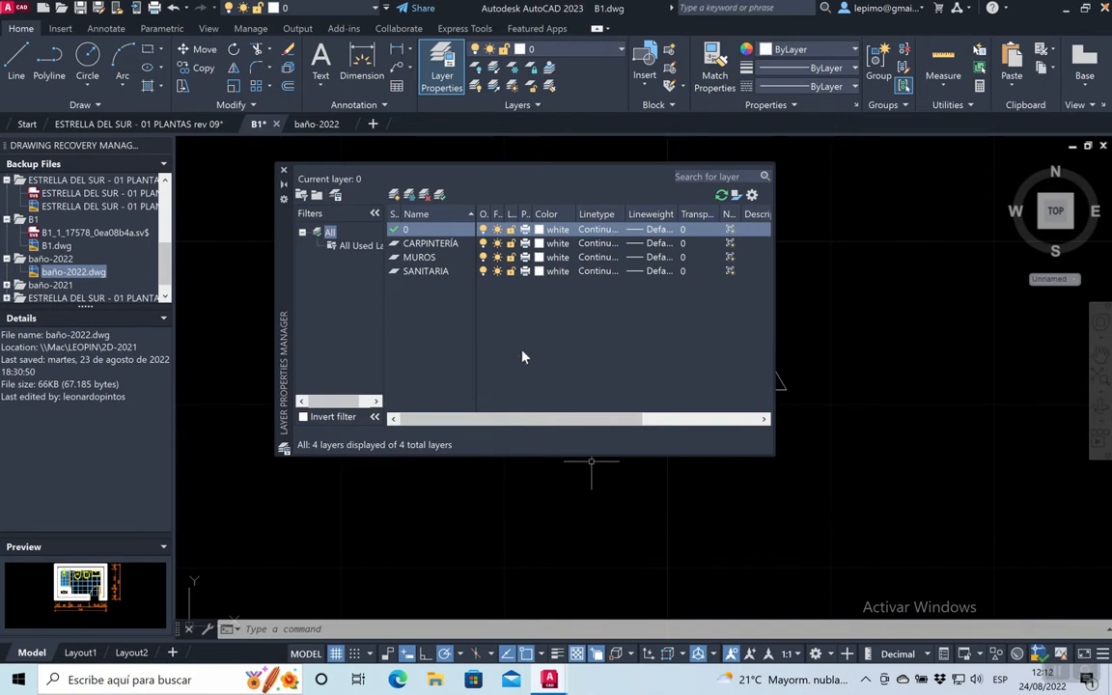
Delete the SANITARIA layer and create it again under the same name.
click(419, 273)
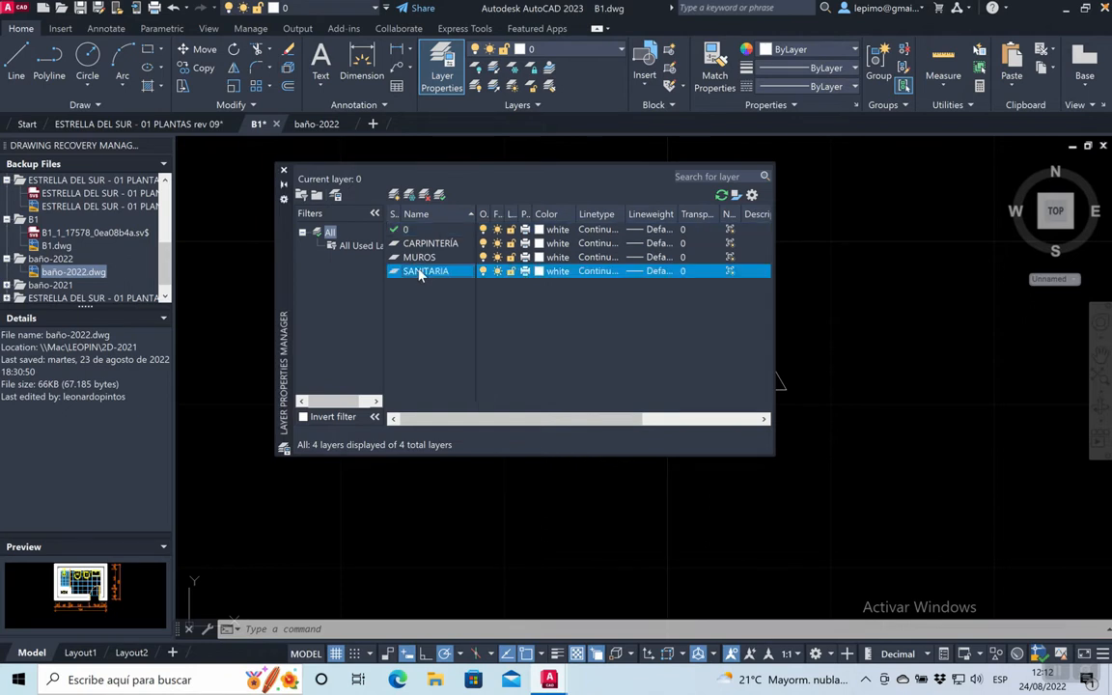
click(425, 196)
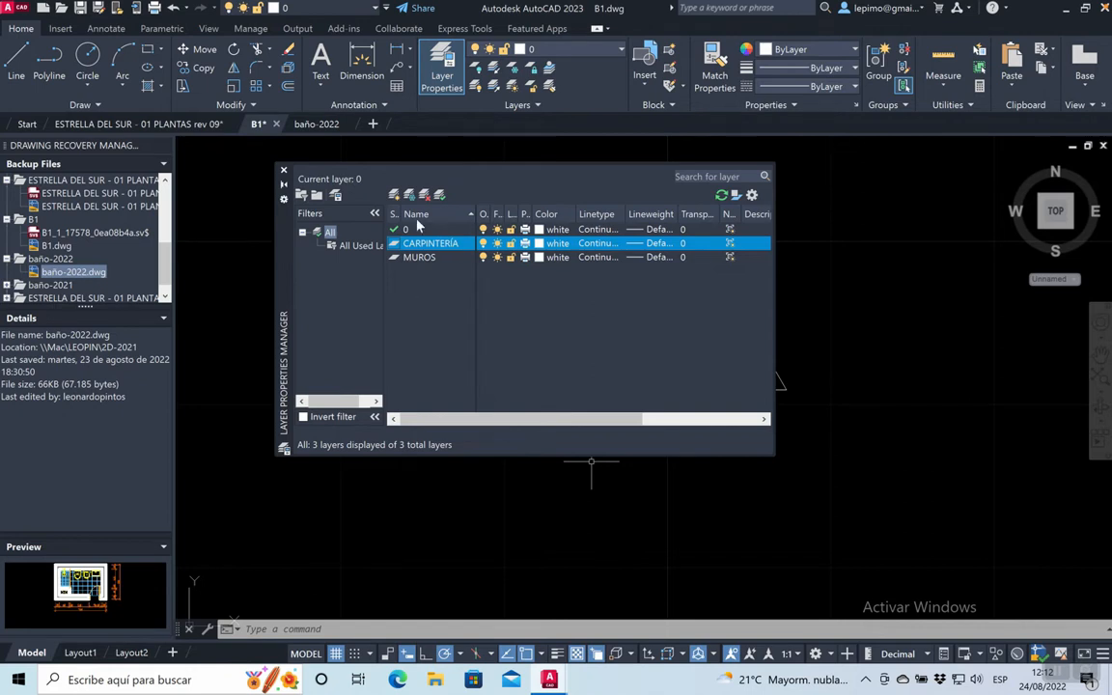
click(396, 196)
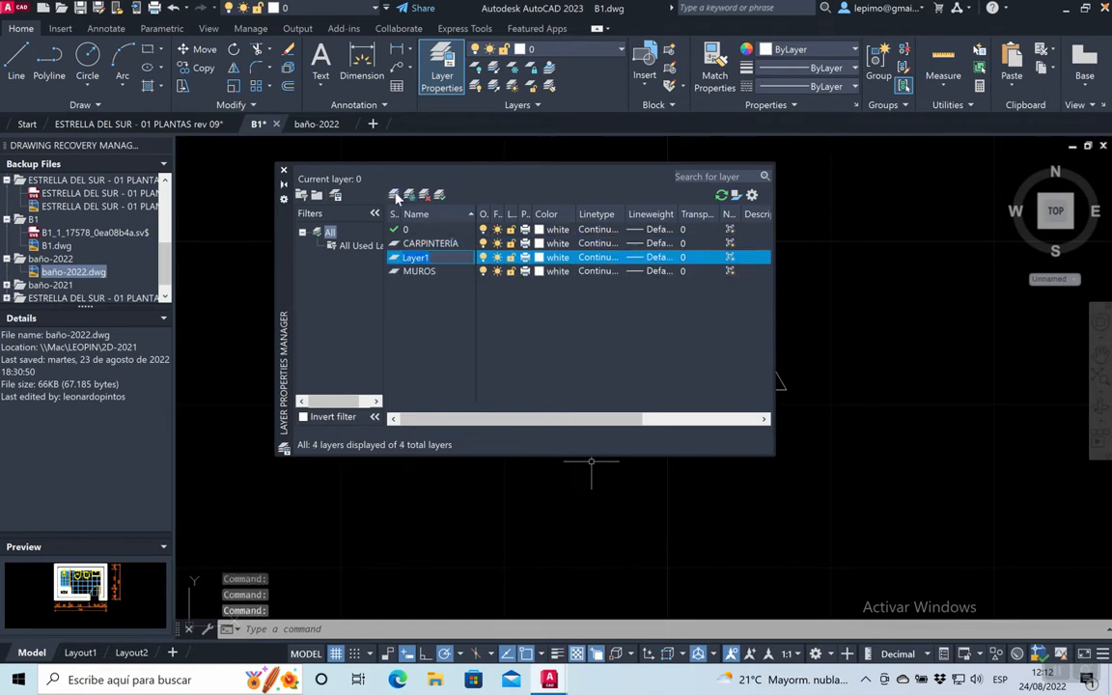
text(SANITARIA)
key(Return)
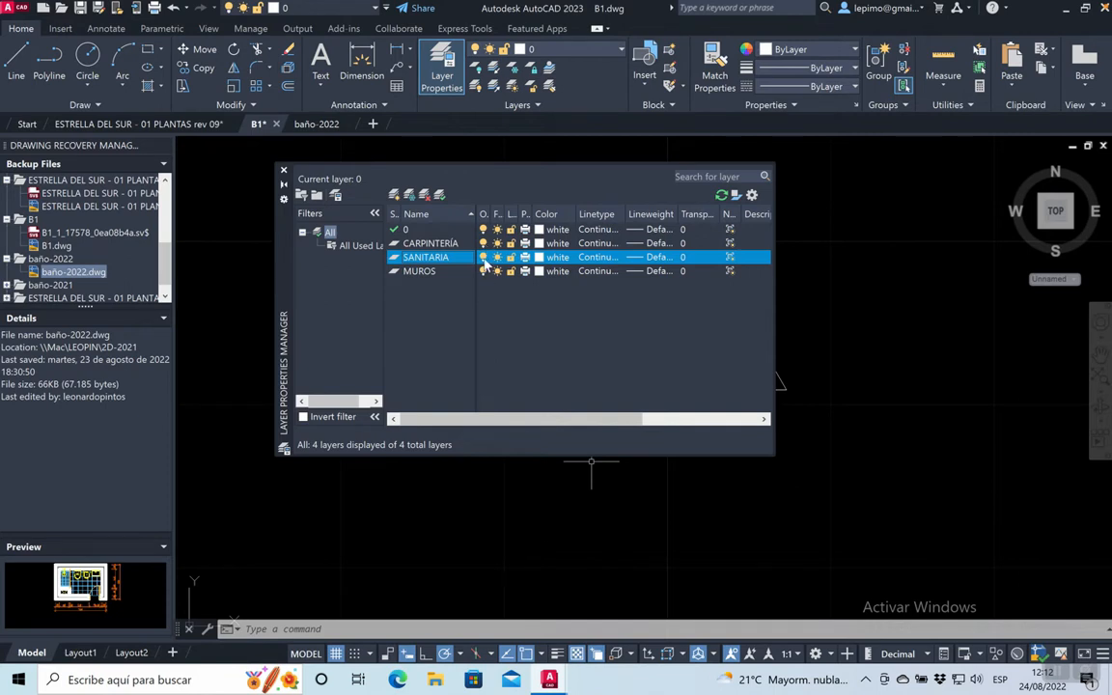
Try the on/off, freeze and lock states on the SANITARIA layer, restoring each one.
click(484, 258)
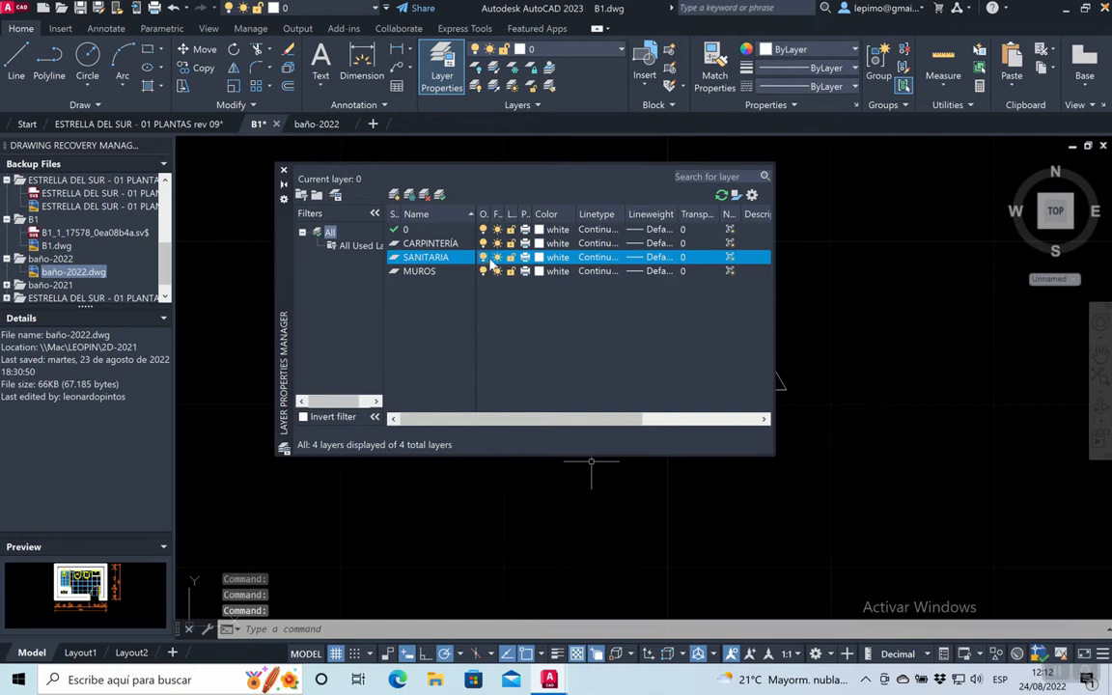
click(499, 258)
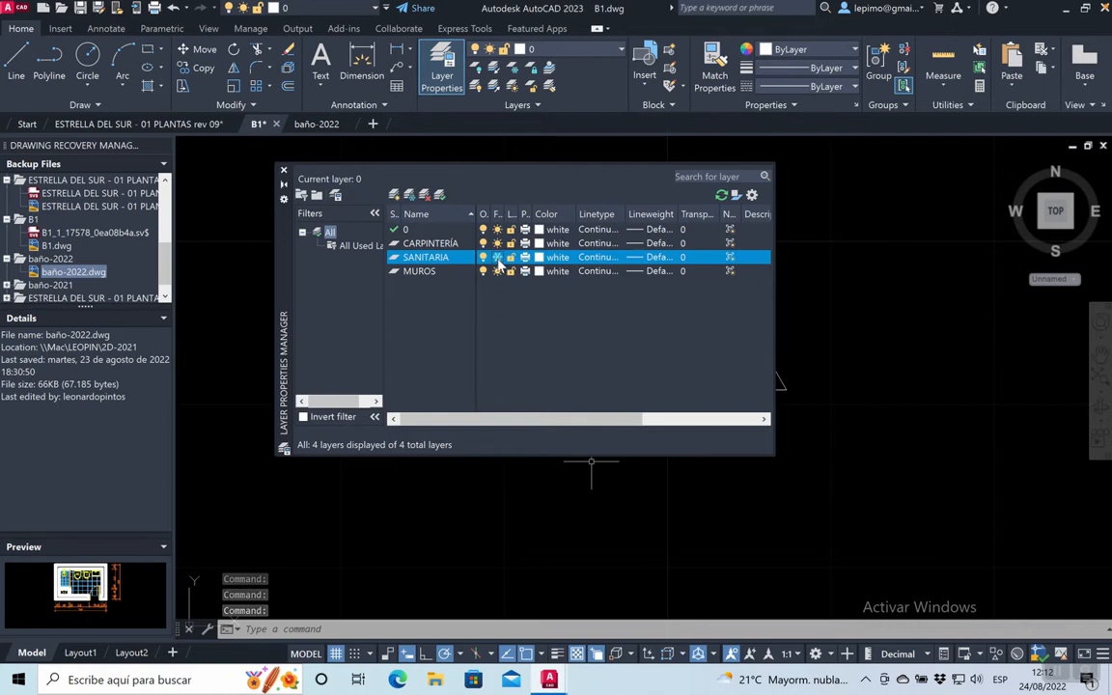
click(499, 259)
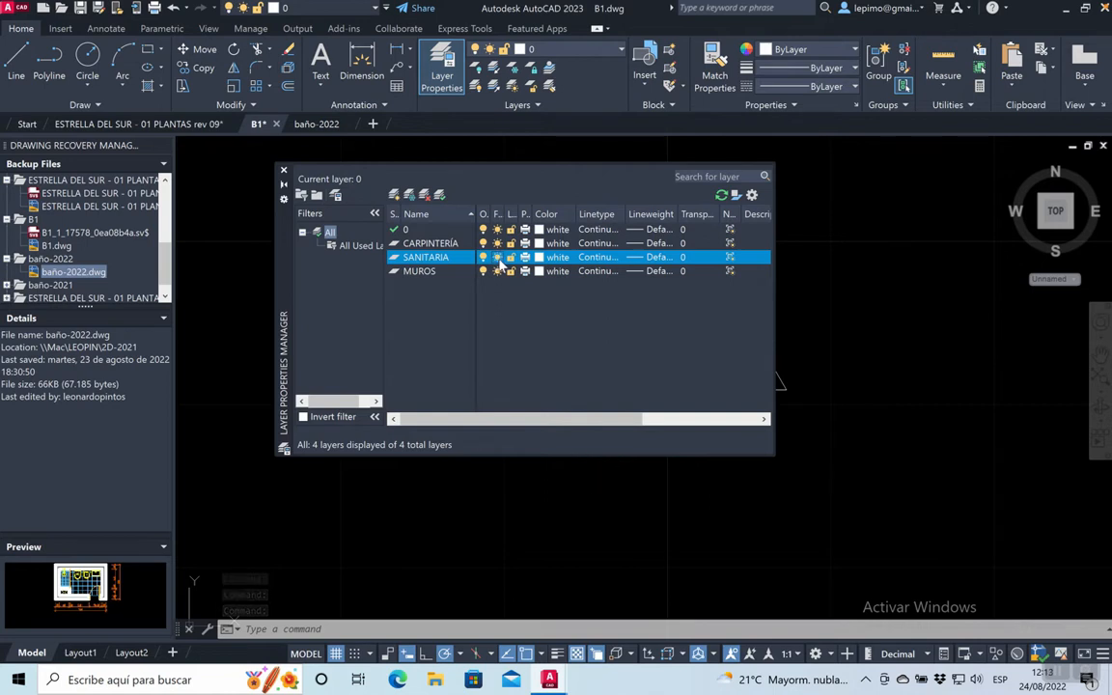
click(512, 259)
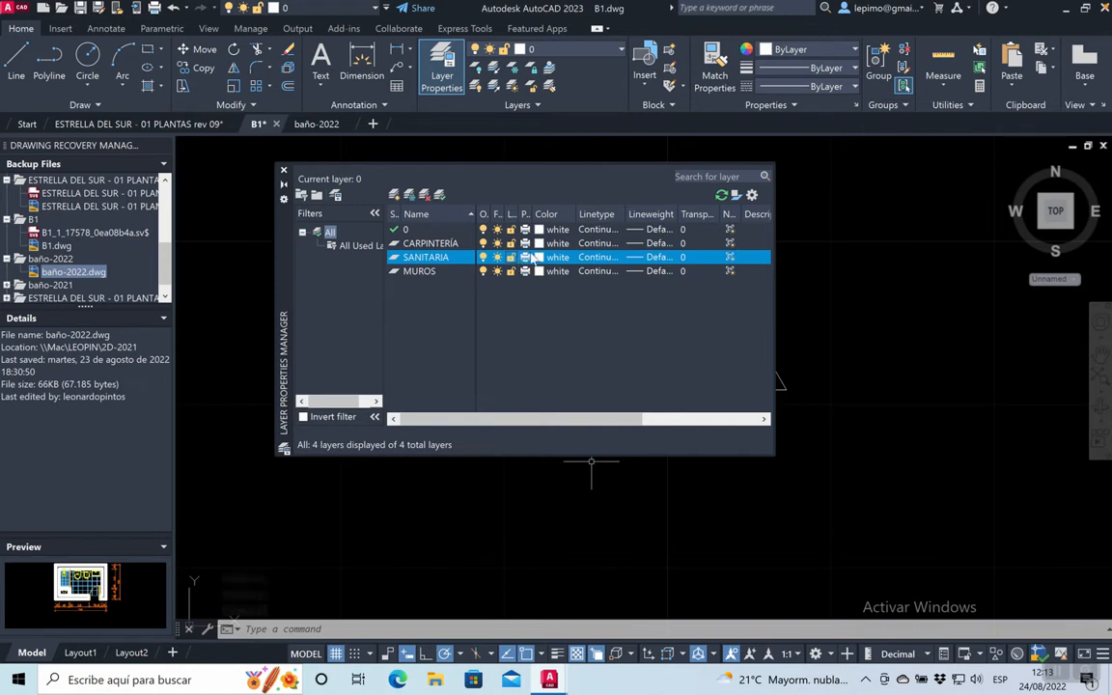
click(438, 272)
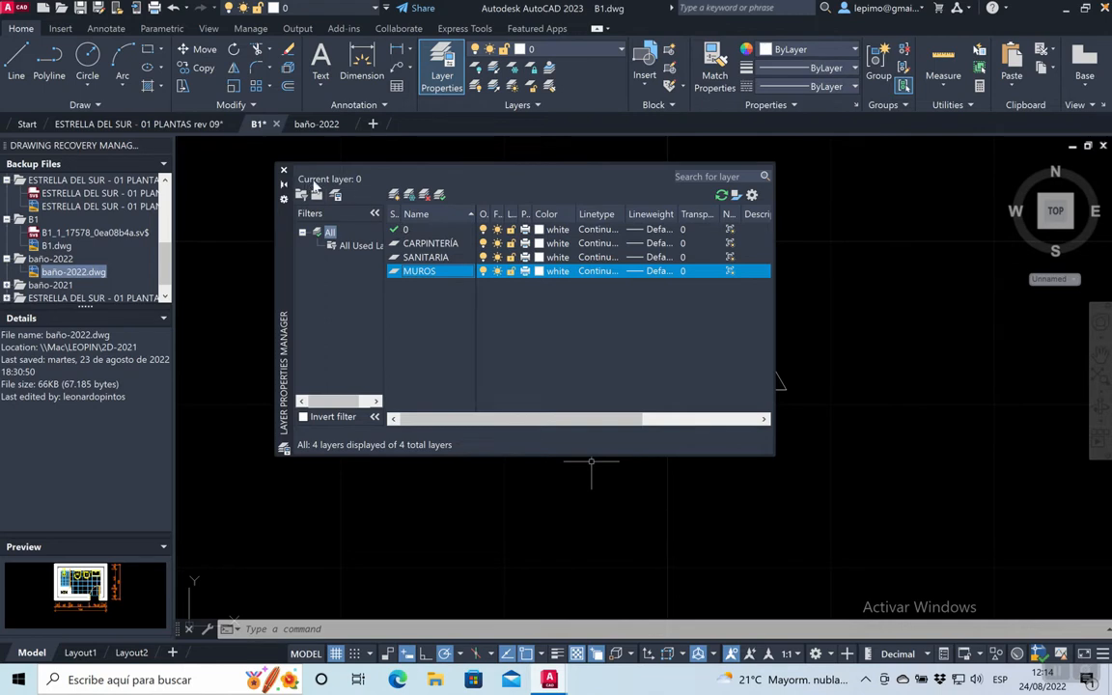
Set the CARPINTERÍA layer's colour to index colour 51.
click(539, 243)
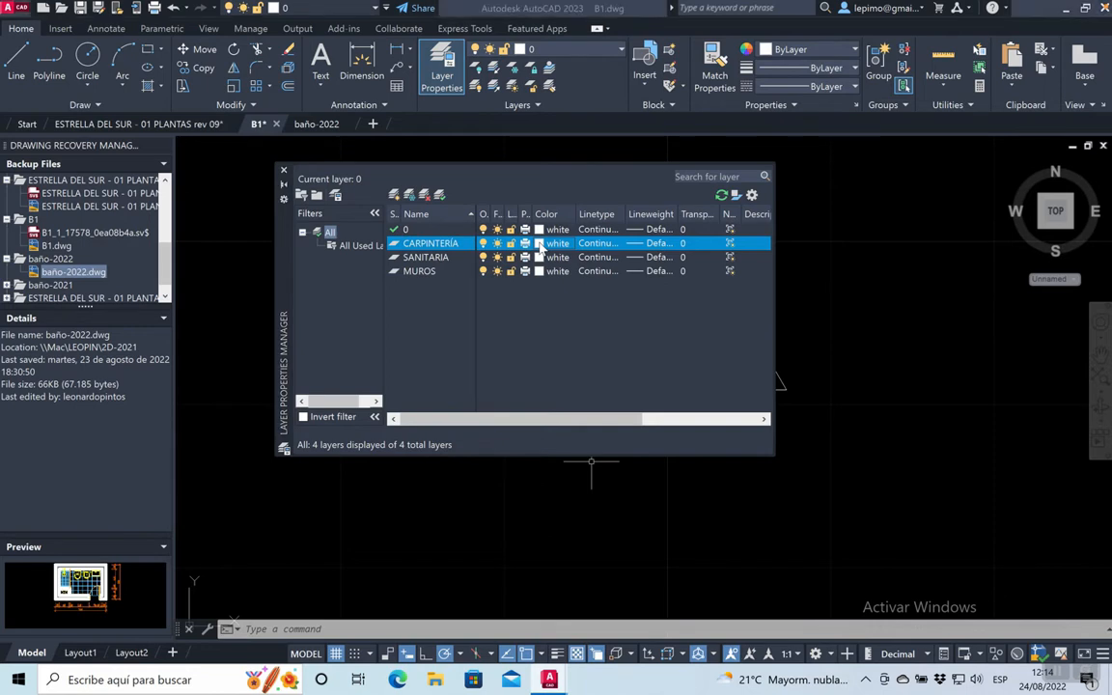
click(539, 243)
click(529, 222)
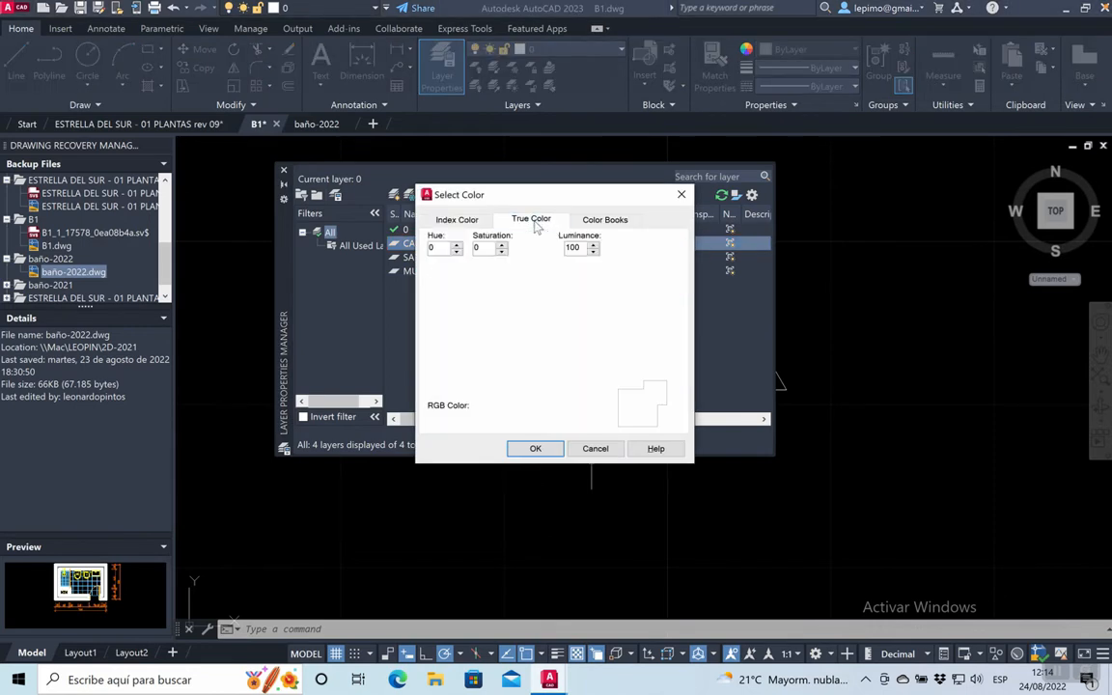
click(586, 222)
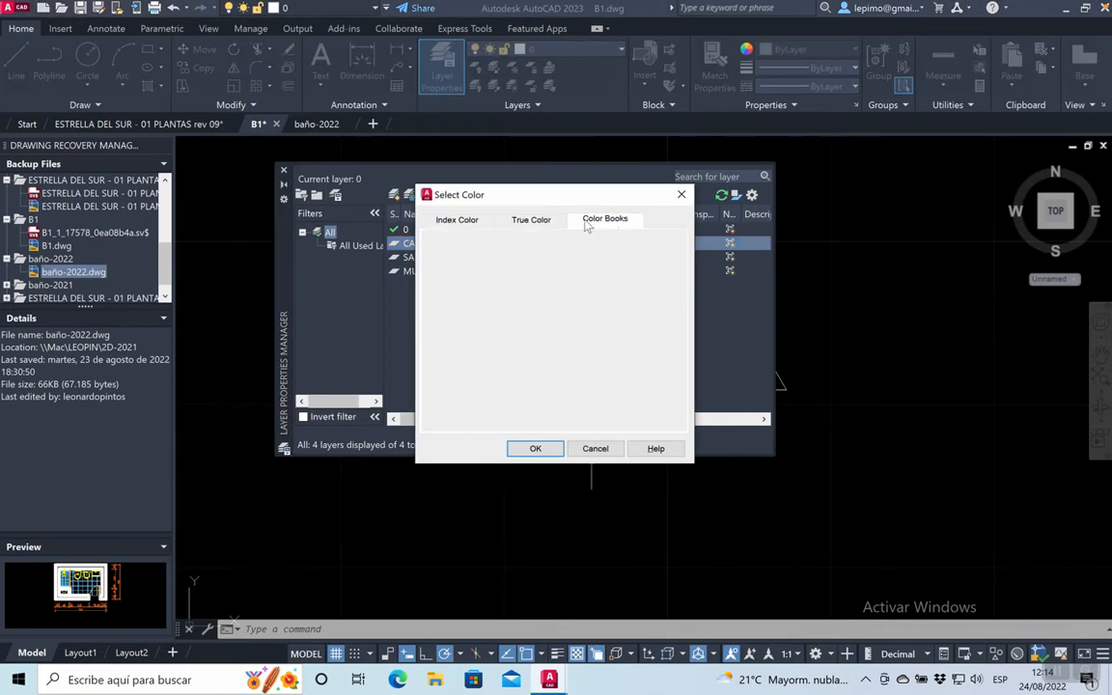
click(464, 224)
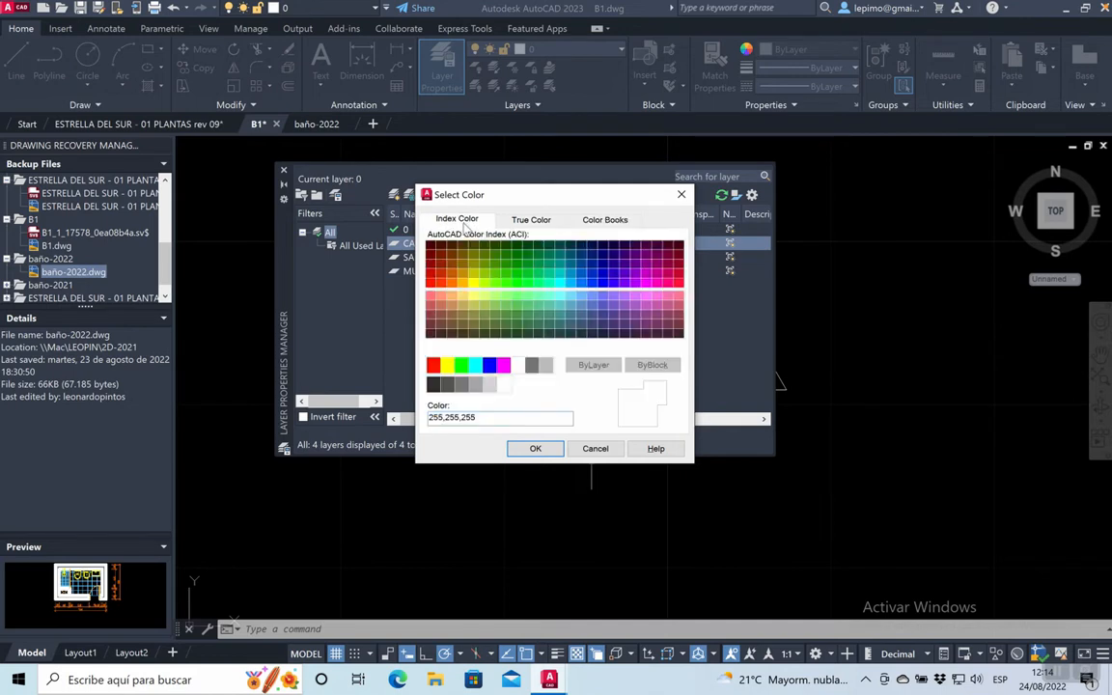
click(473, 300)
click(534, 448)
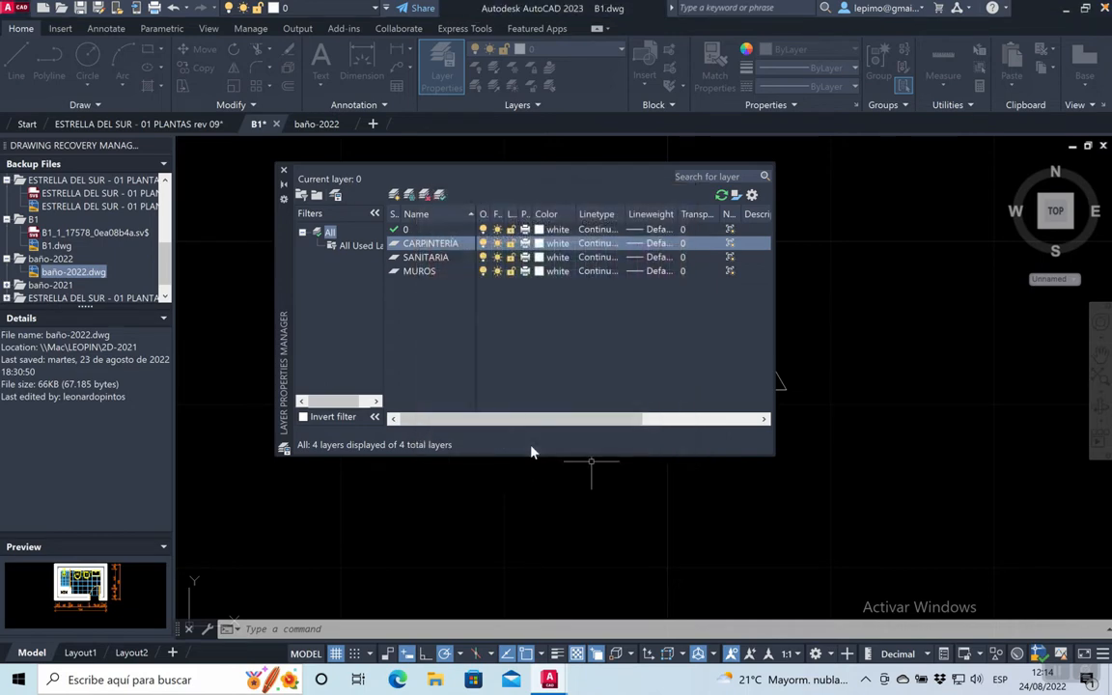
Set the SANITARIA layer's colour to red and the MUROS layer's colour to cyan.
click(539, 259)
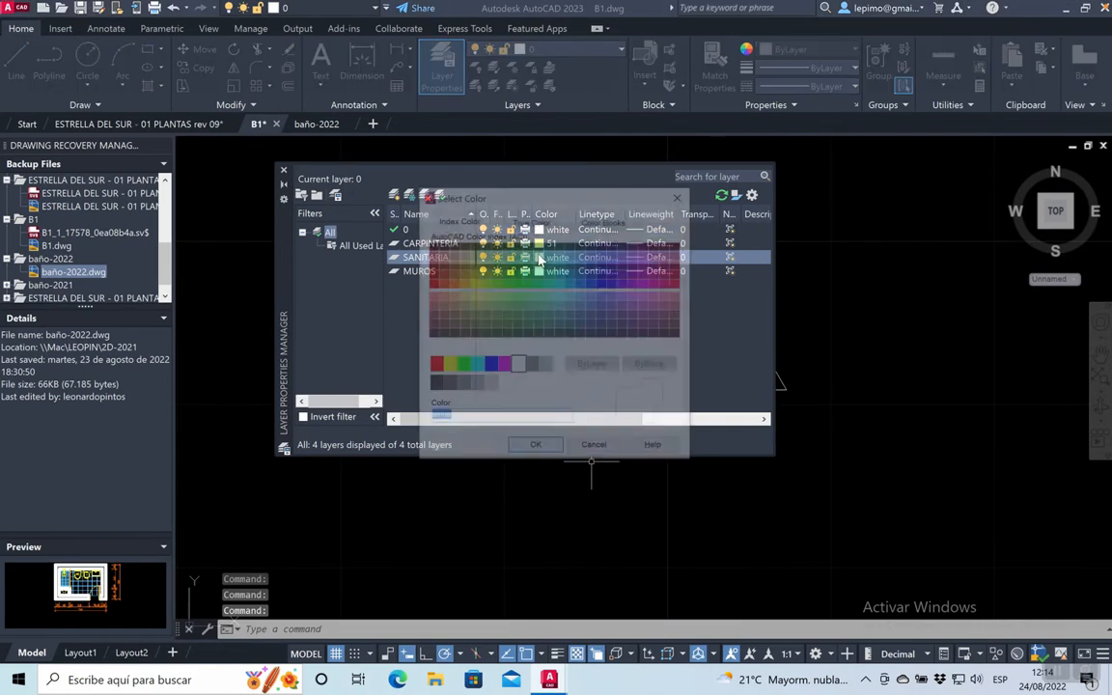
click(436, 366)
click(535, 448)
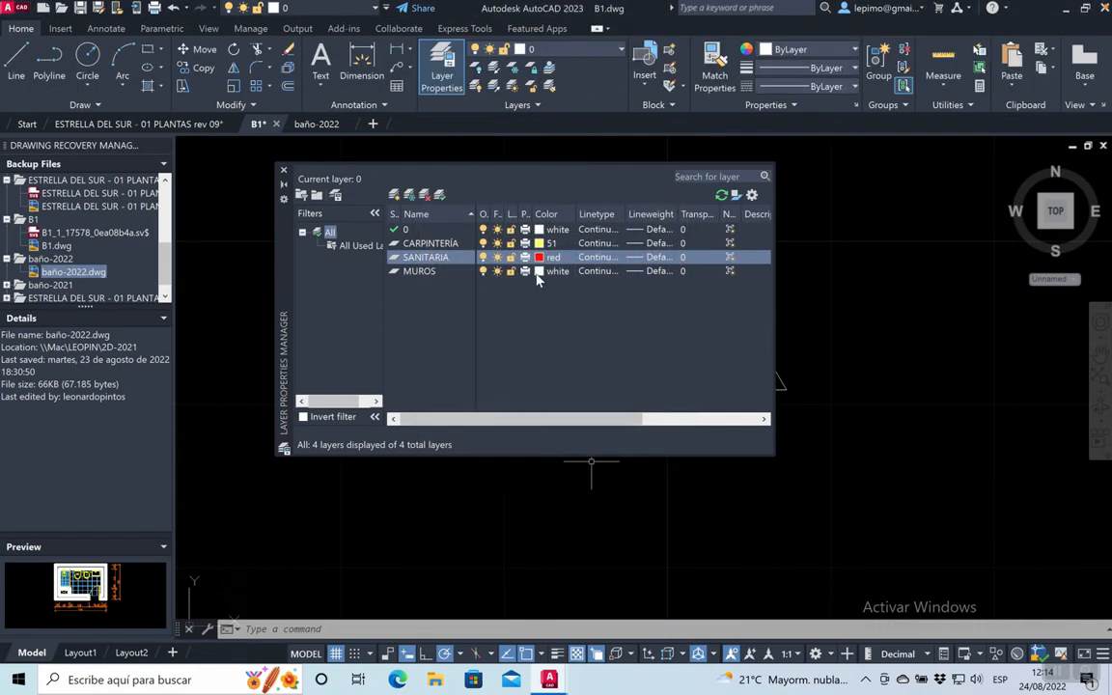
click(539, 271)
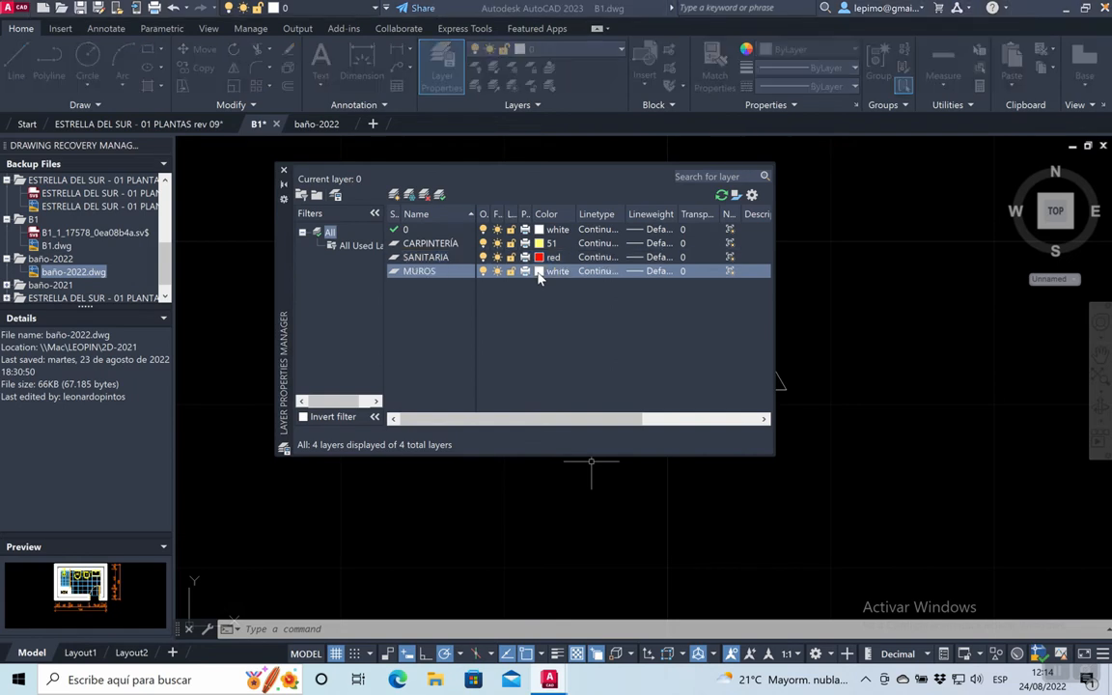
click(476, 366)
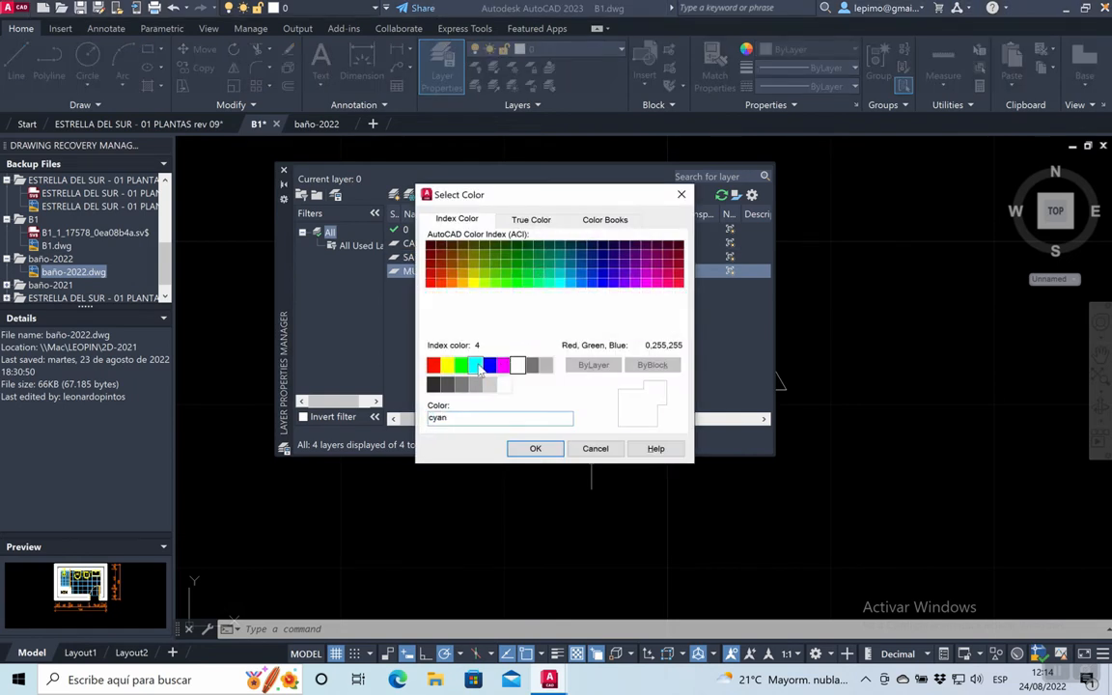
click(532, 449)
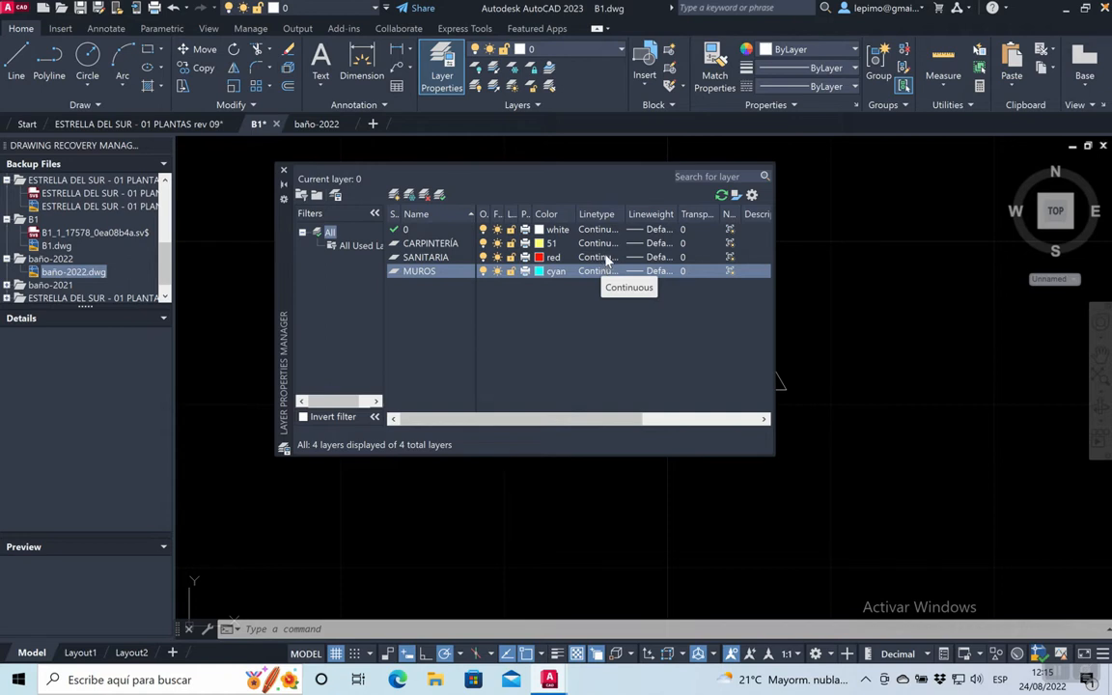
Set the lineweight of the CARPINTERÍA and SANITARIA layers to 0.20 mm each.
click(449, 243)
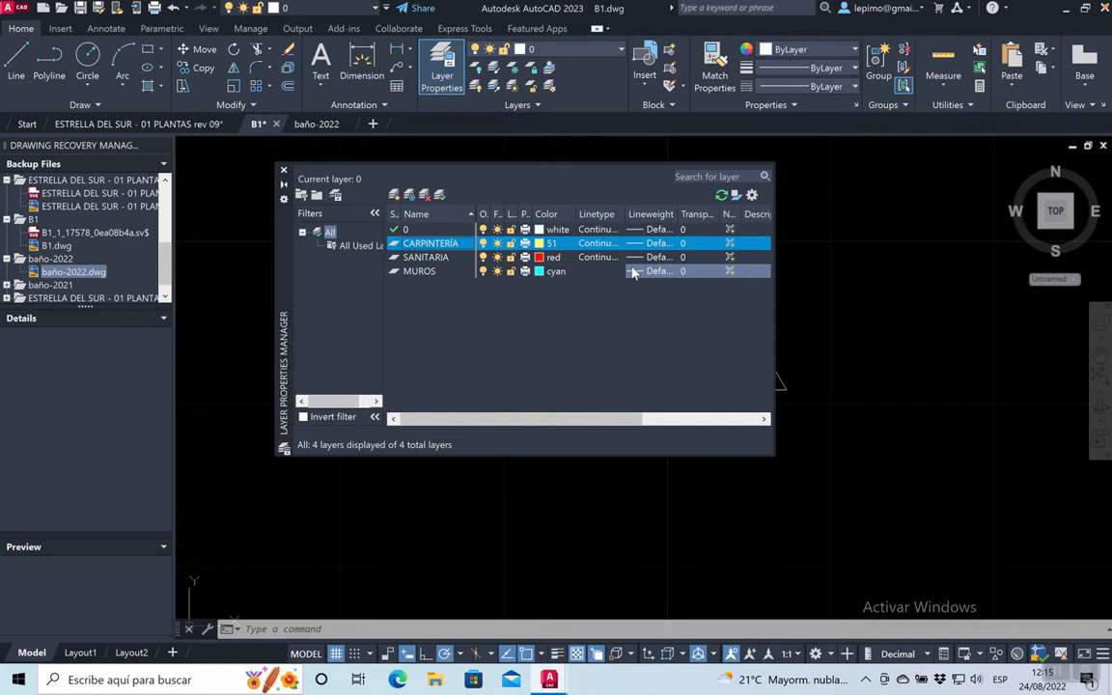
click(648, 244)
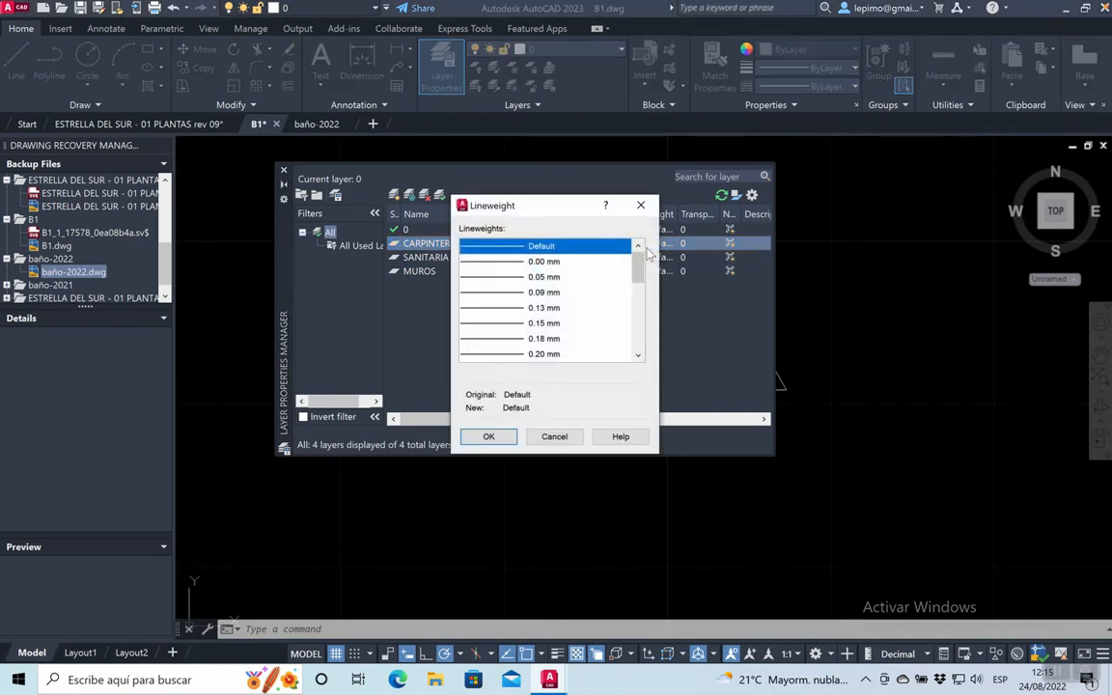
drag(637, 276, 638, 285)
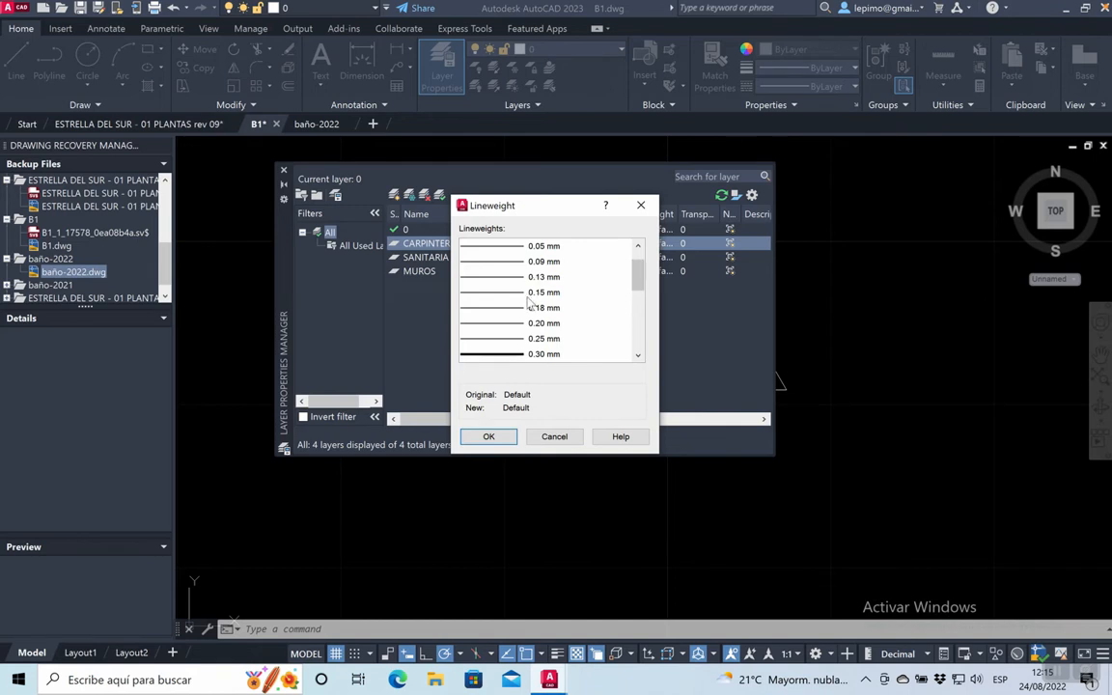
click(513, 329)
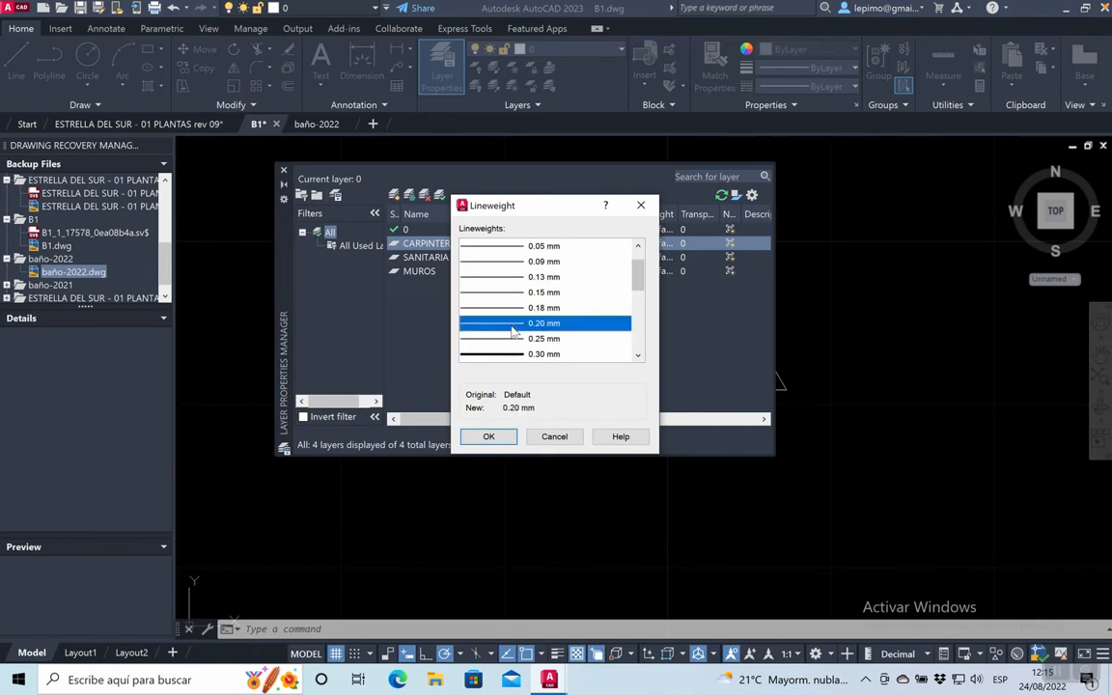
click(488, 437)
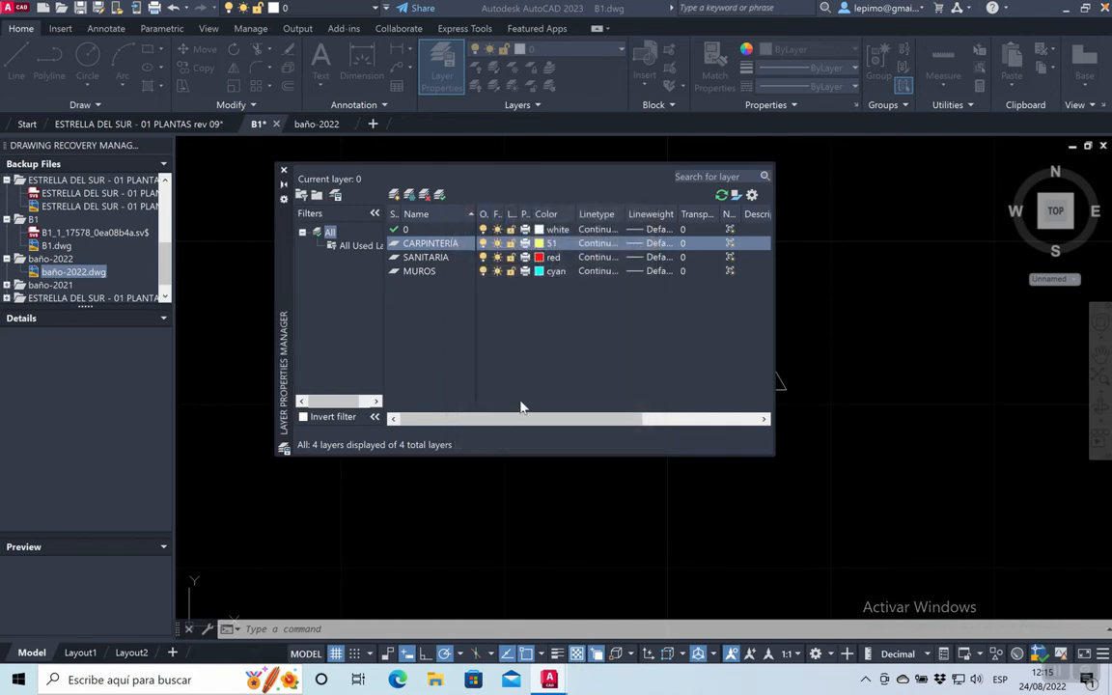
click(663, 258)
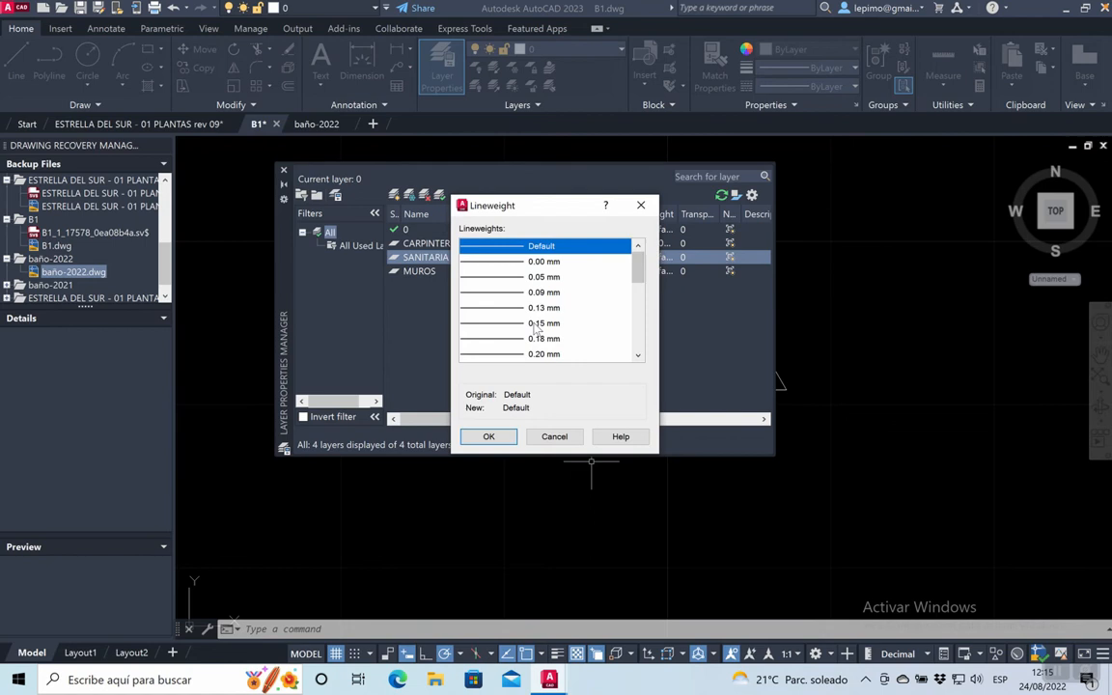
click(515, 354)
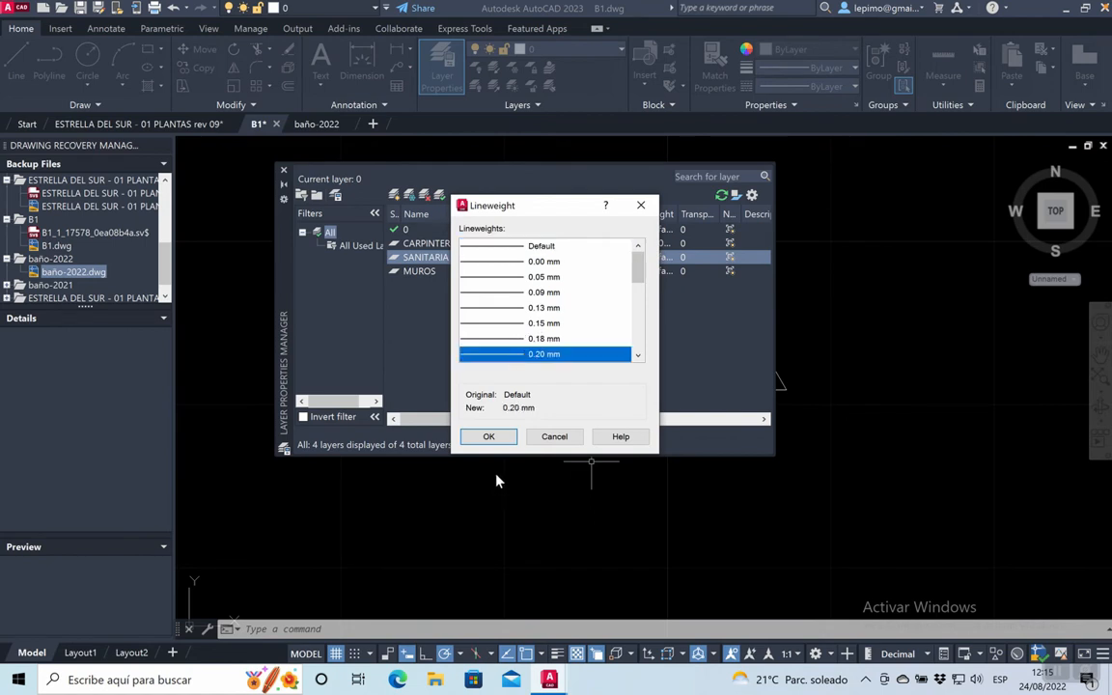
click(491, 436)
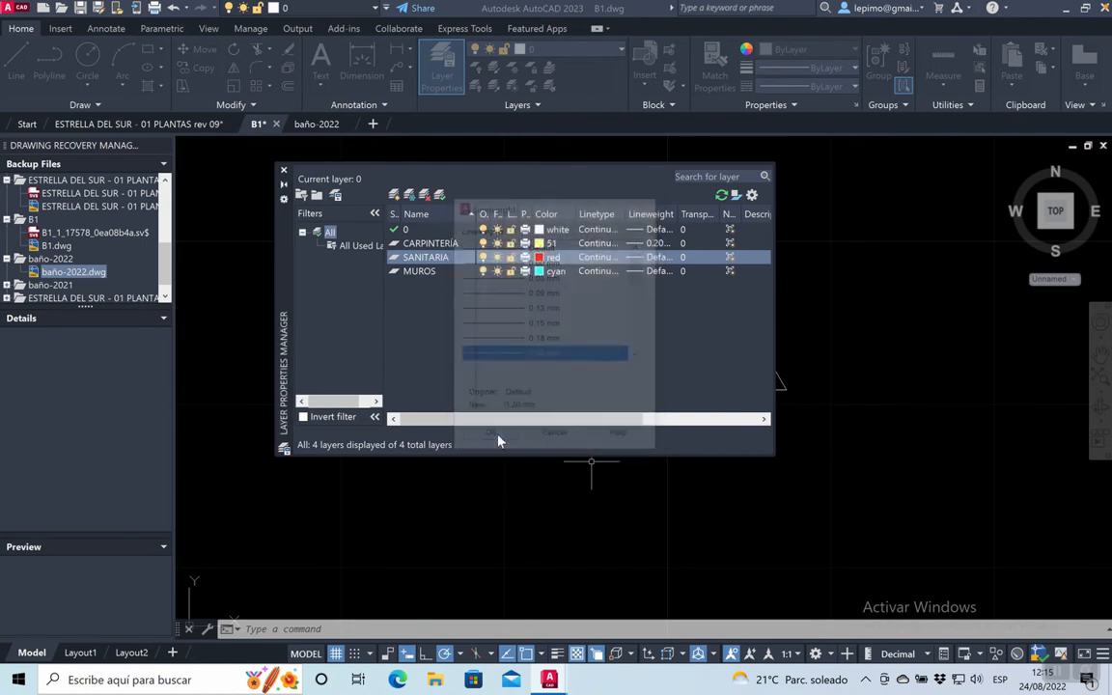
Set the MUROS layer's lineweight to 0.40 mm.
click(659, 271)
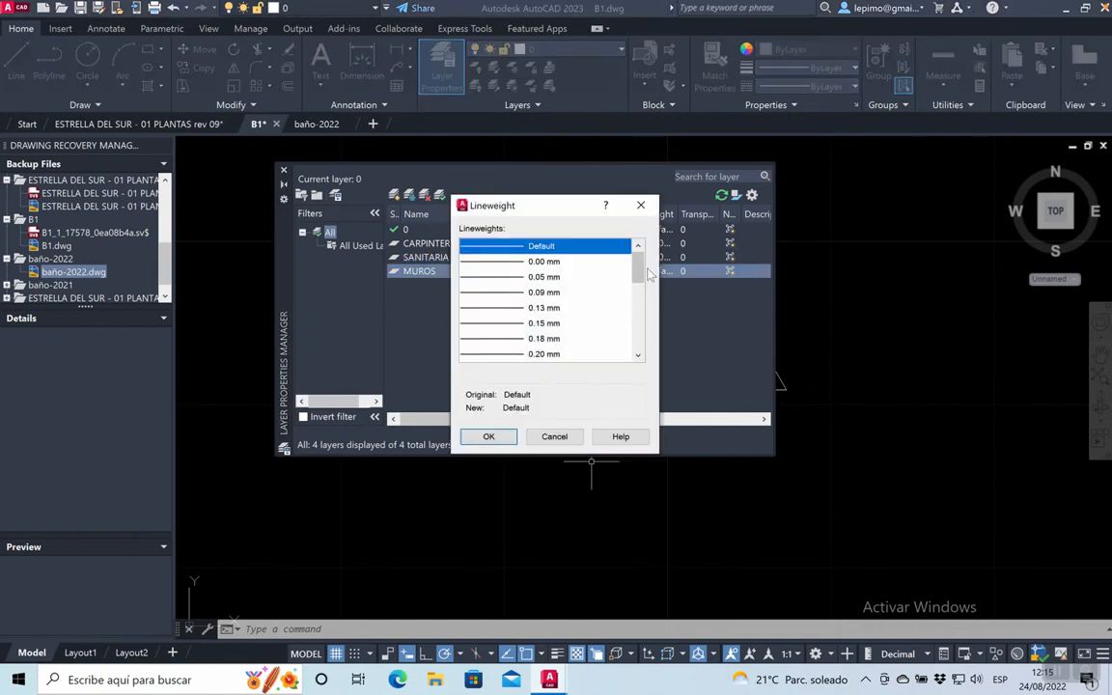
drag(639, 268, 639, 290)
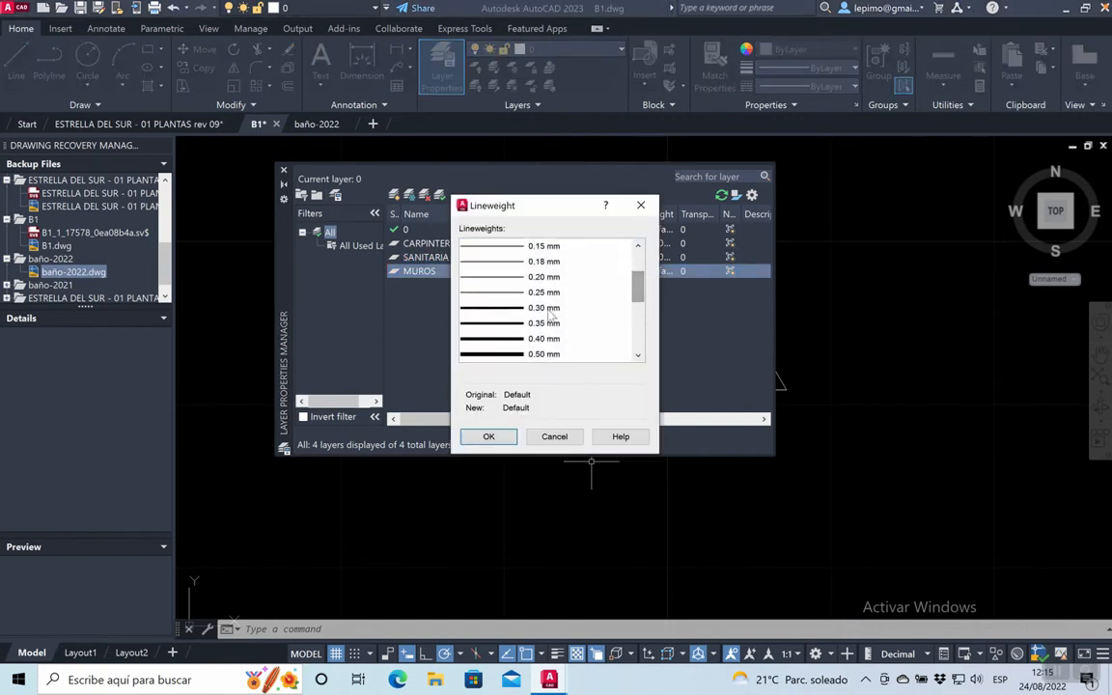
click(516, 339)
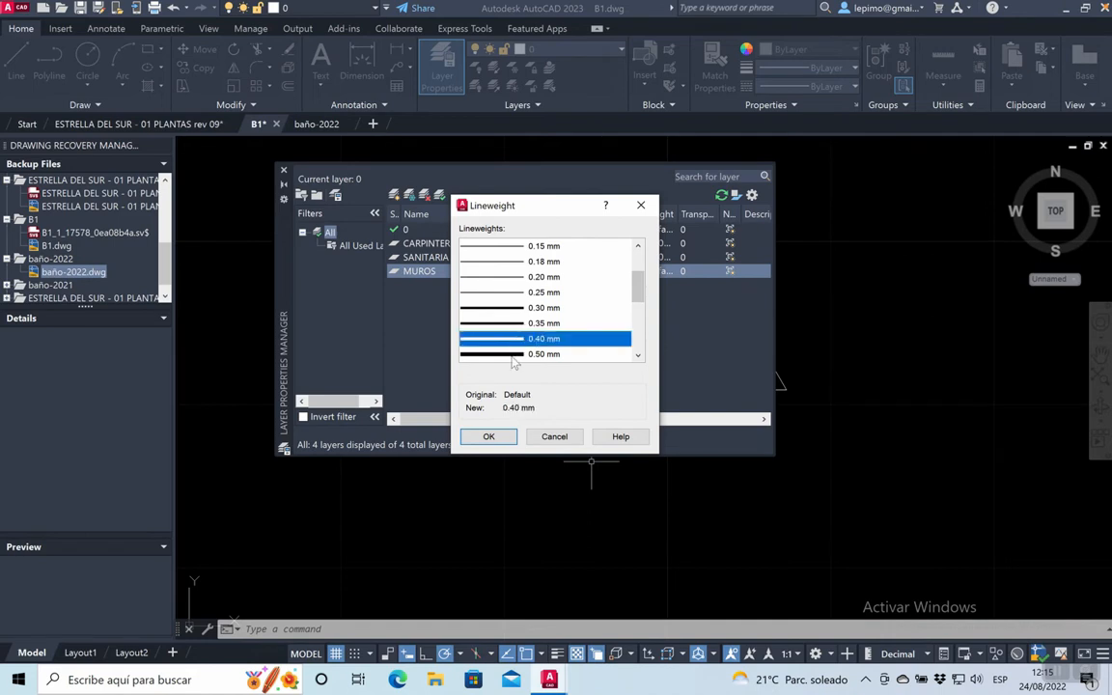
click(489, 436)
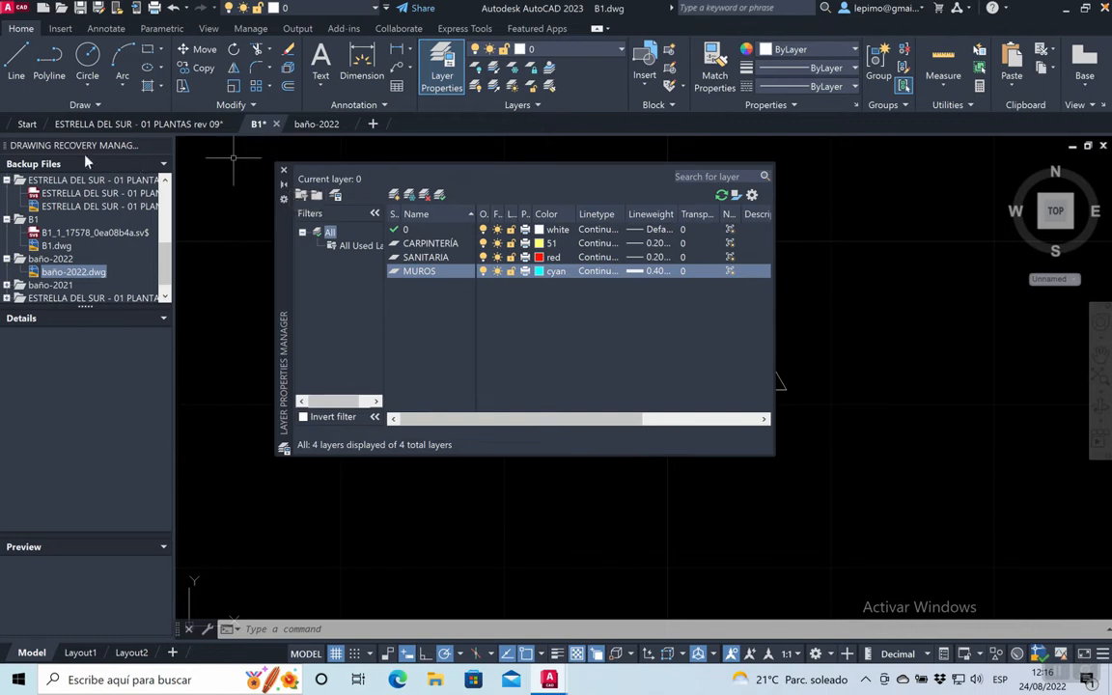
Close the Drawing Recovery Manager and the Layer Properties Manager to clear the drawing area.
click(164, 147)
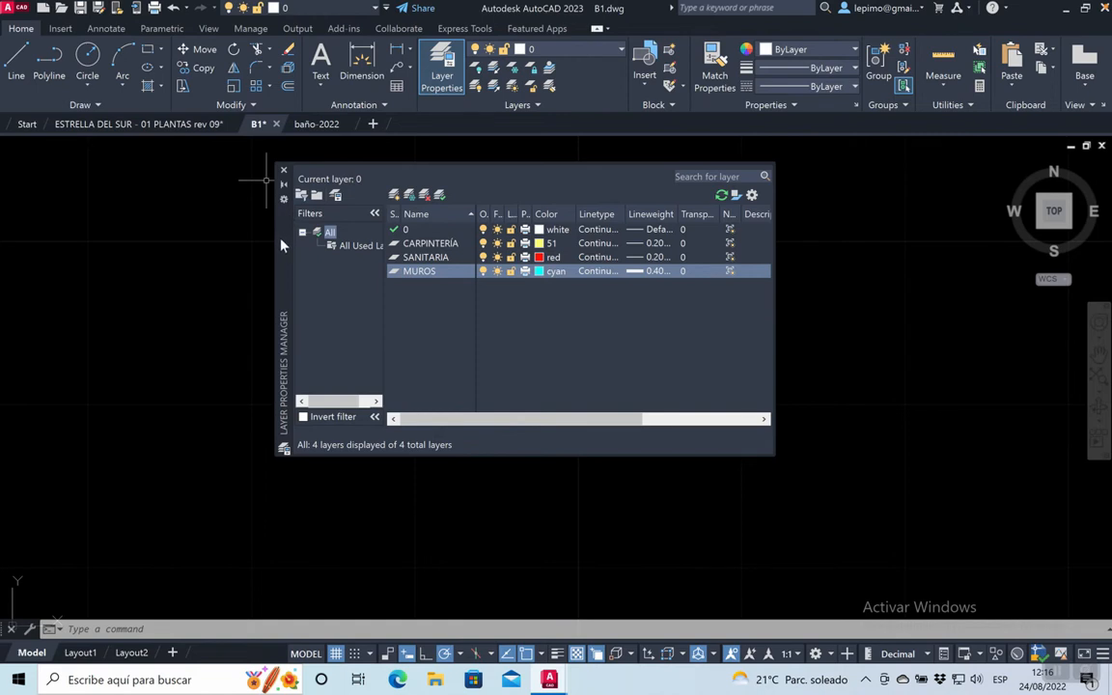
drag(281, 246, 262, 244)
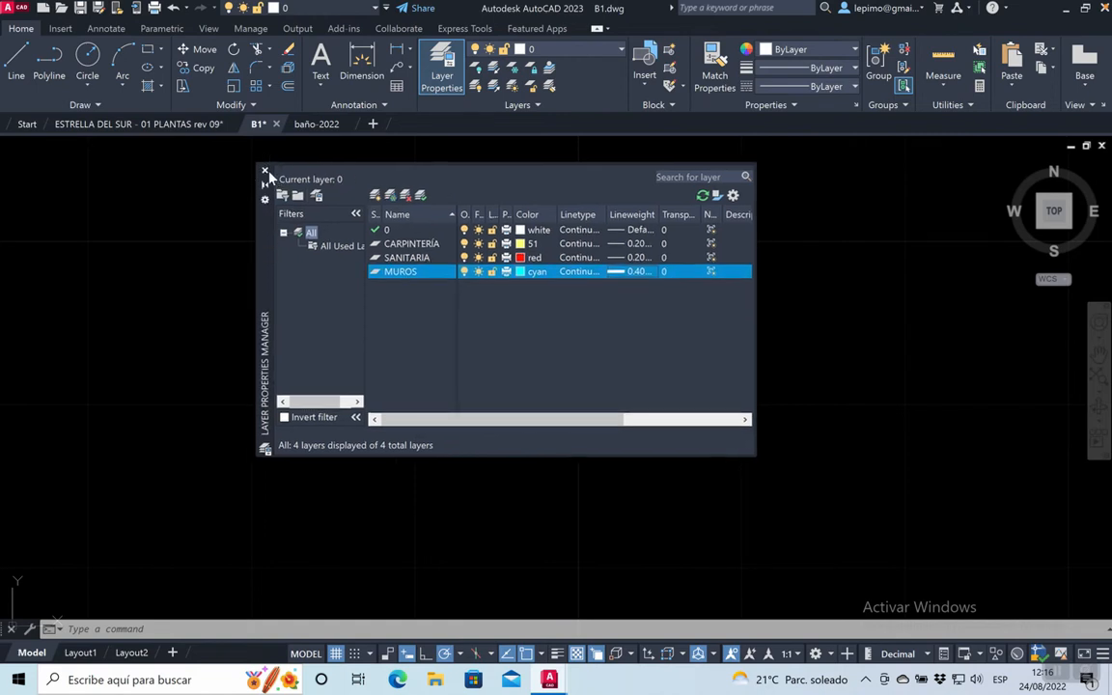
click(264, 171)
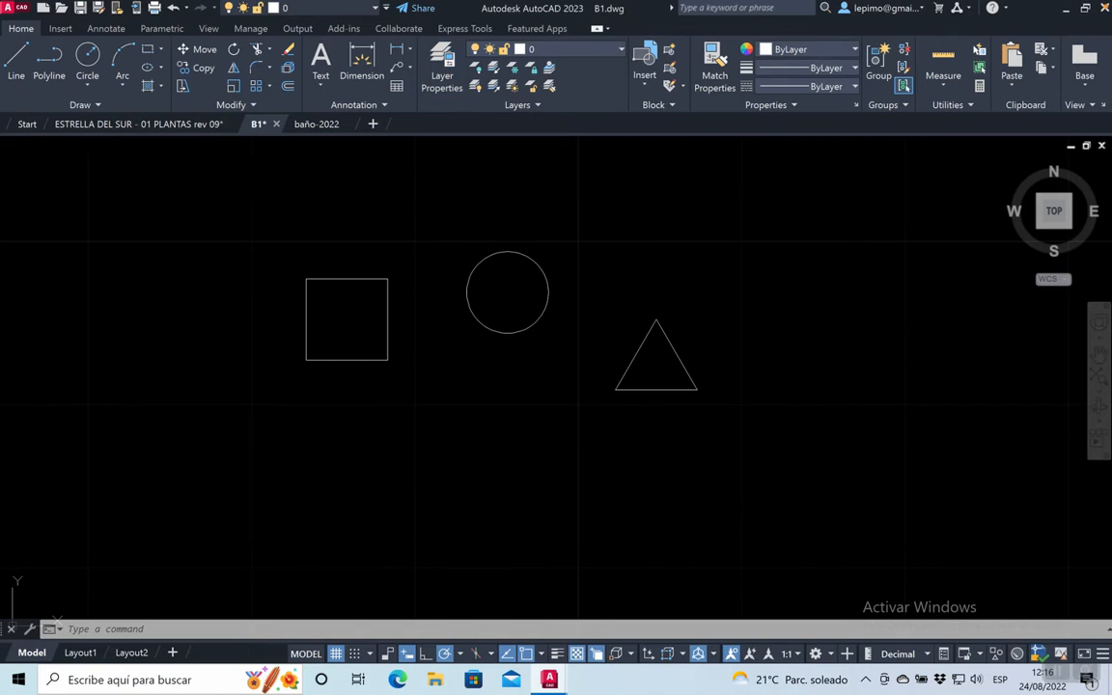
click(621, 53)
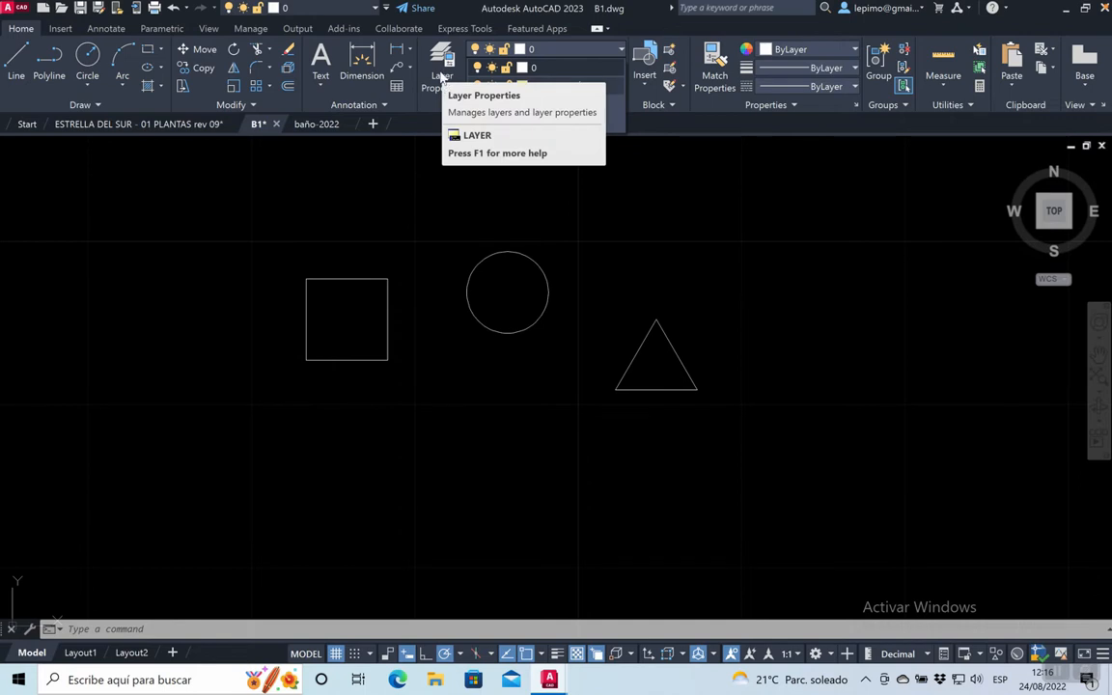
click(376, 8)
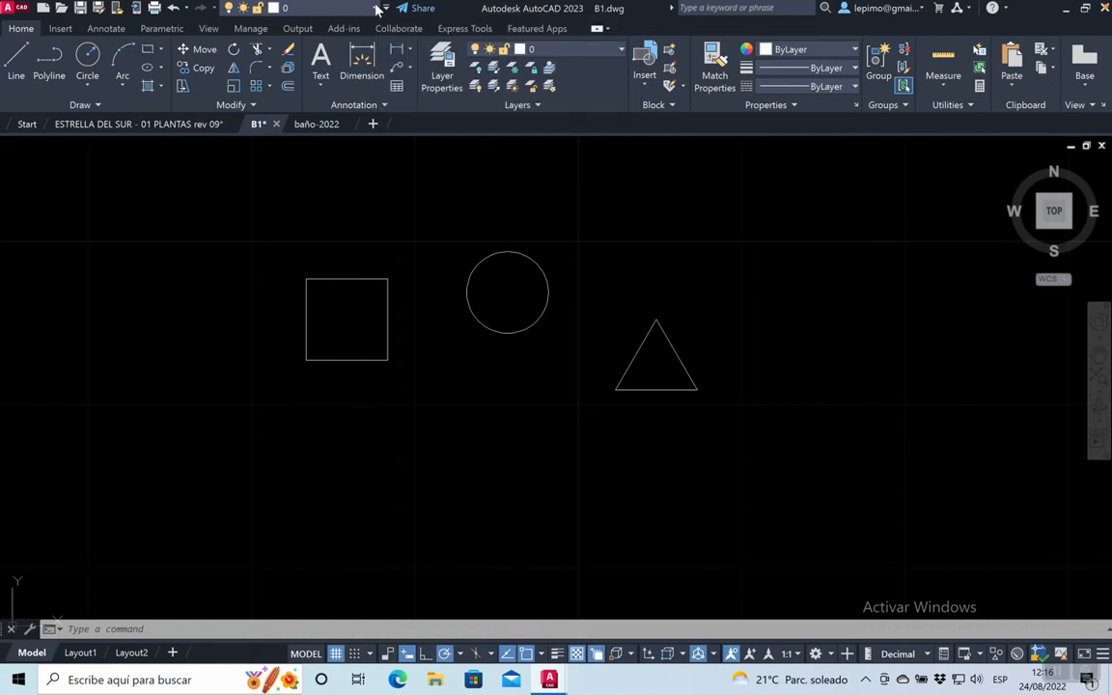
click(377, 9)
click(377, 8)
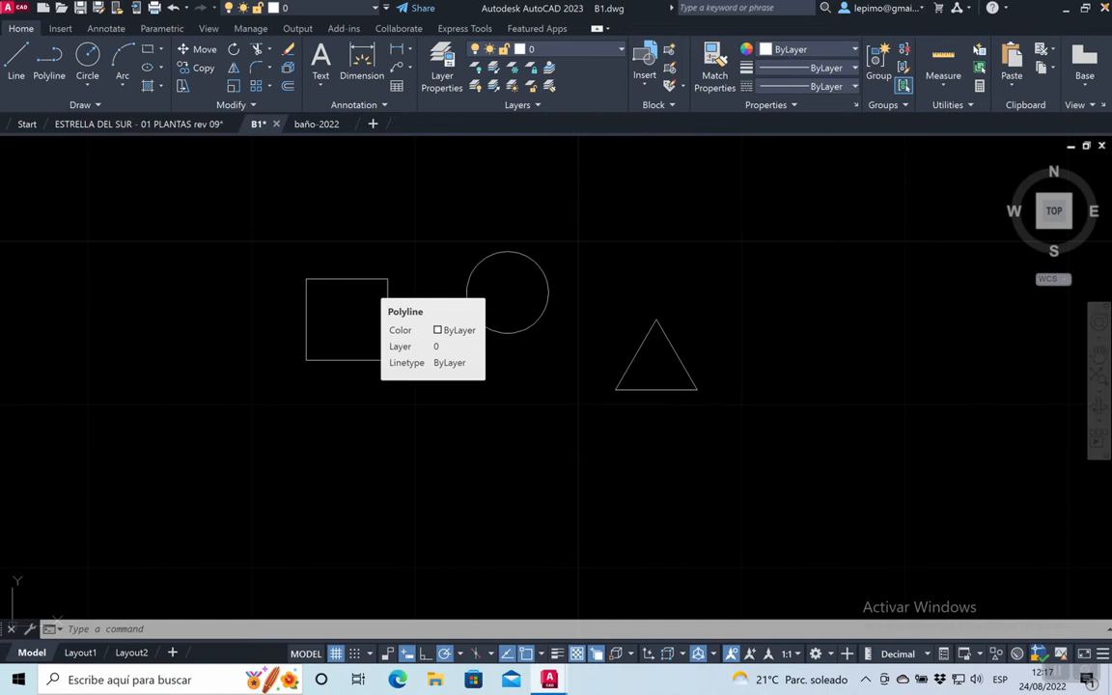
Move the square from layer 0 to the MUROS layer and clear the selection.
click(365, 278)
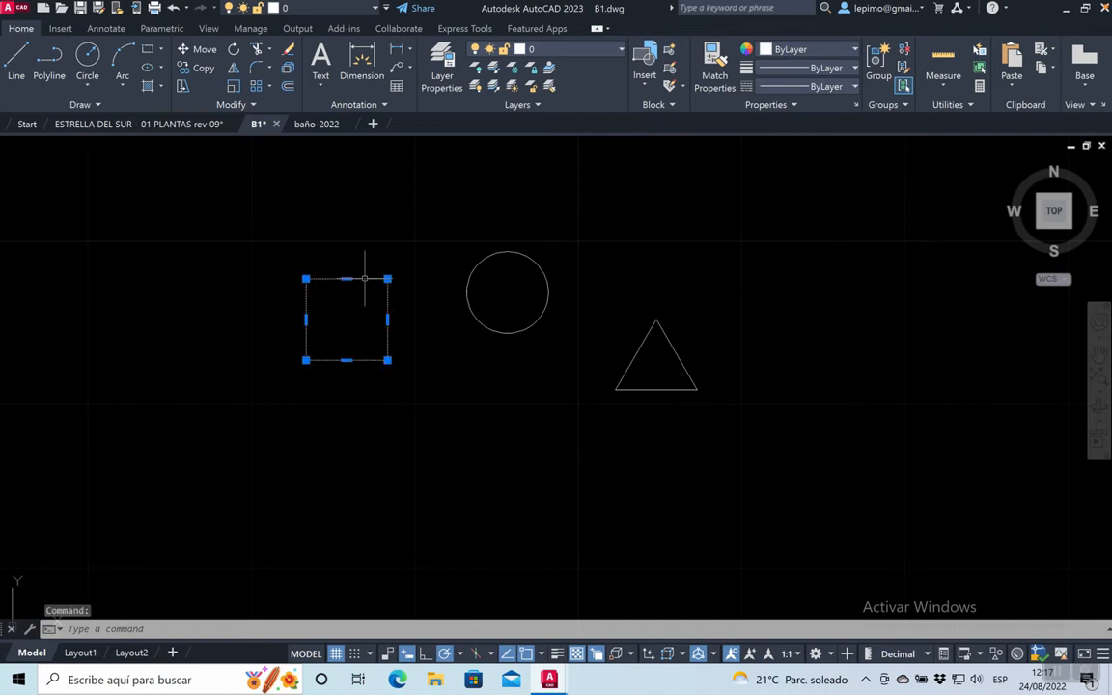
click(600, 55)
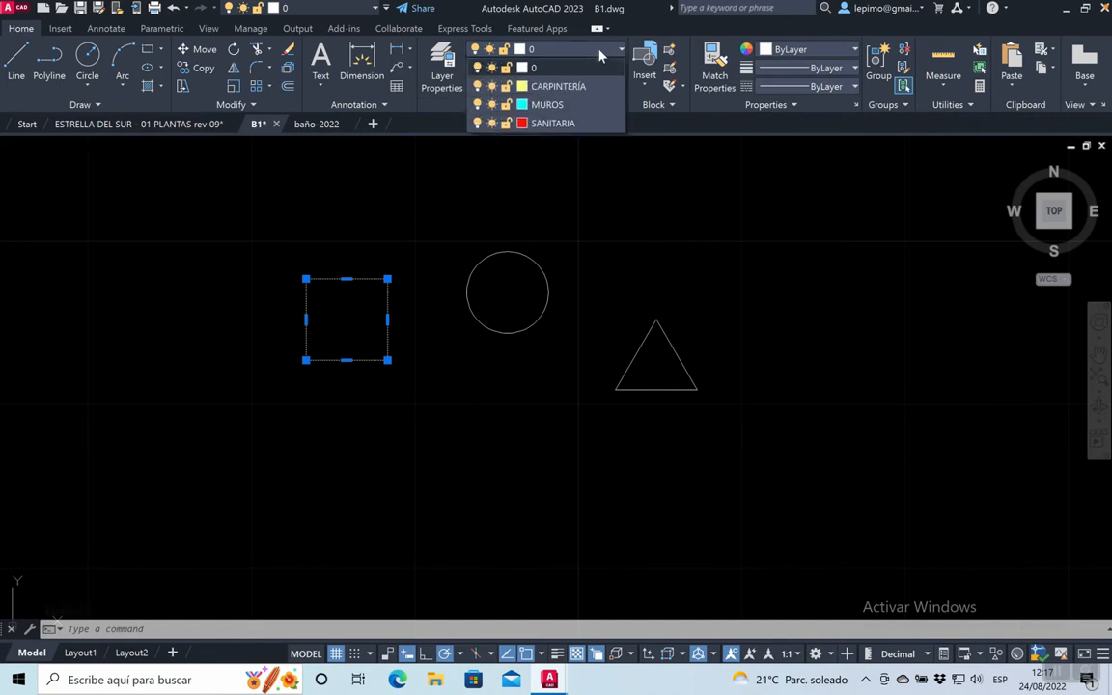
click(566, 112)
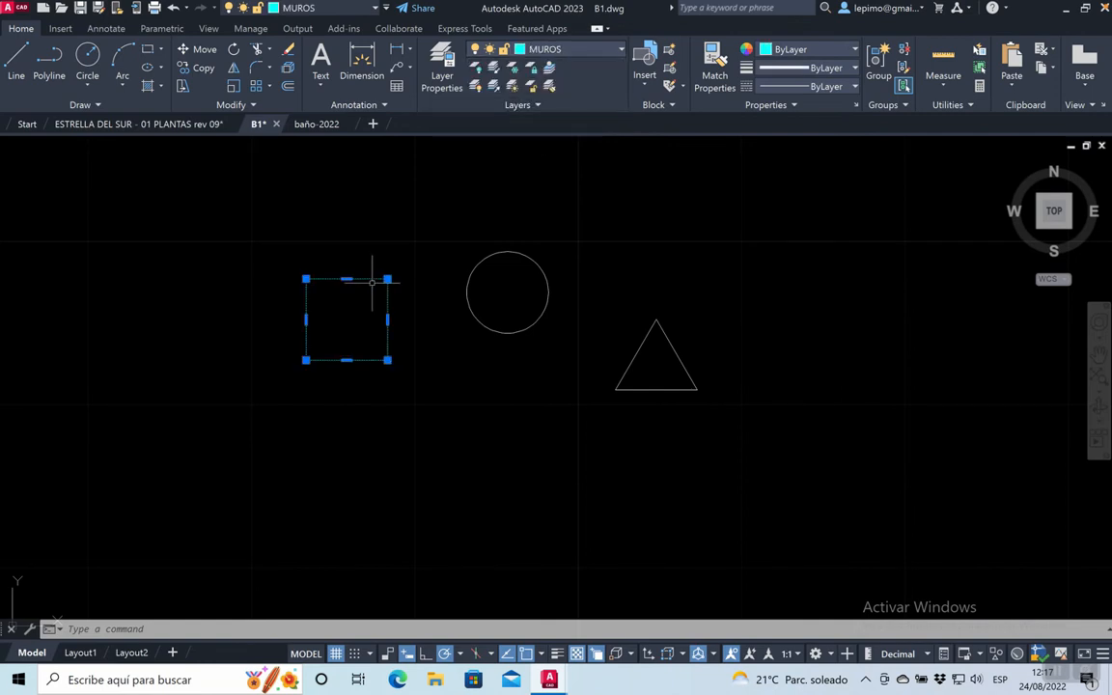
key(Escape)
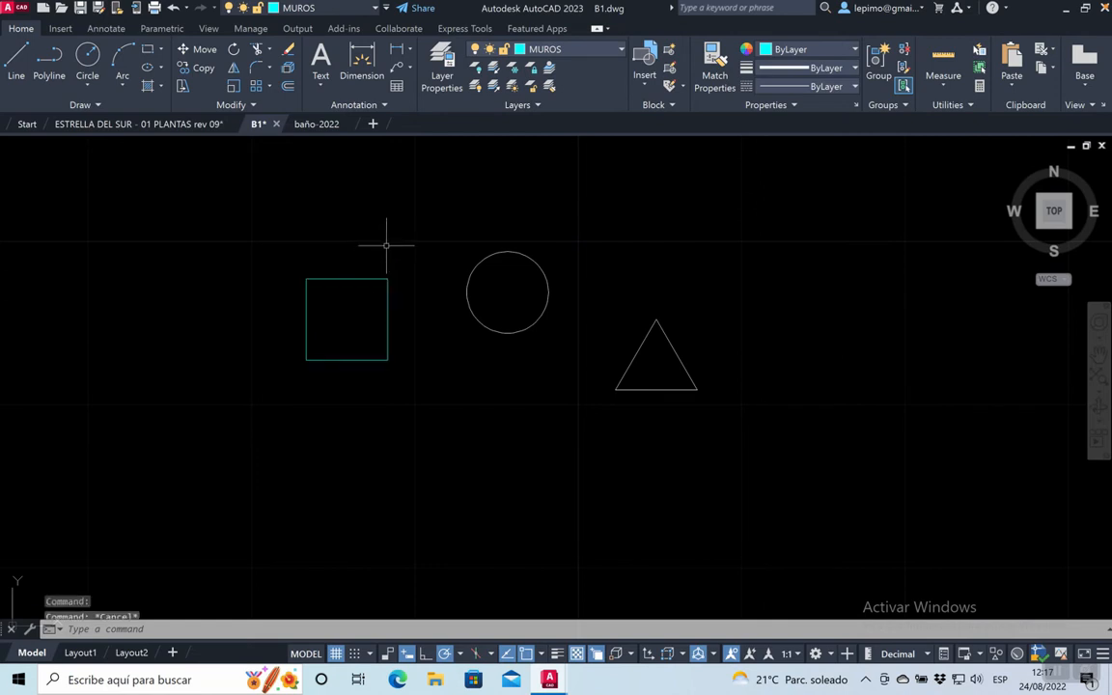
Switch the lineweight display on and off to compare the square's outline, leaving it switched on.
scroll(366, 274, down, 2)
scroll(366, 276, up, 6)
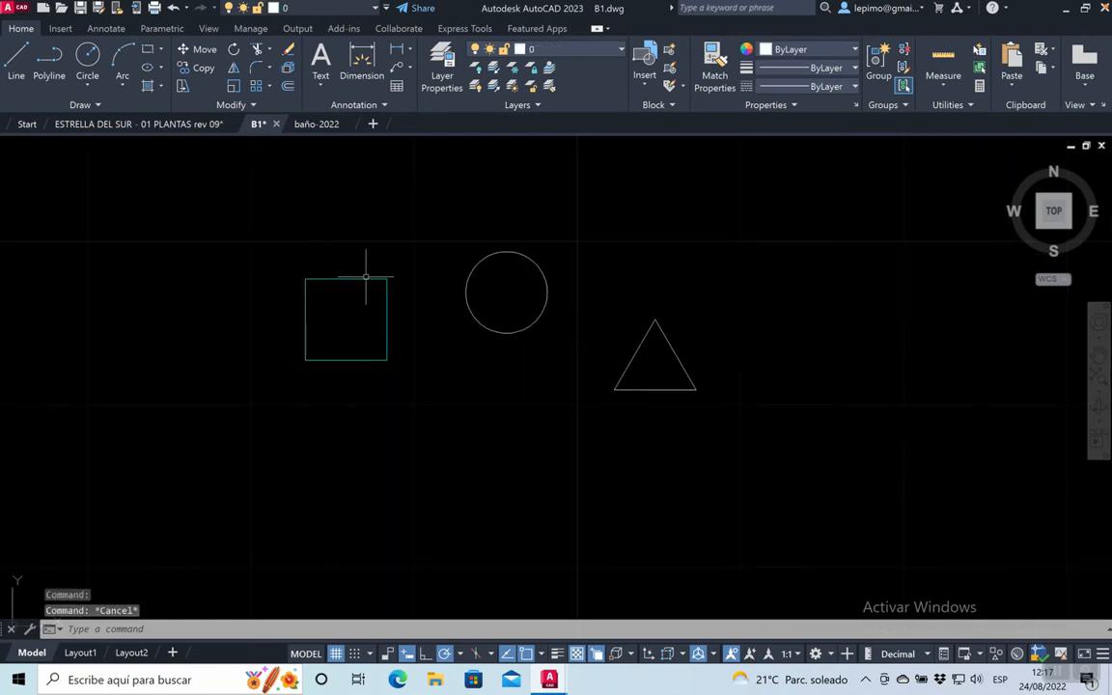
scroll(375, 274, down, 2)
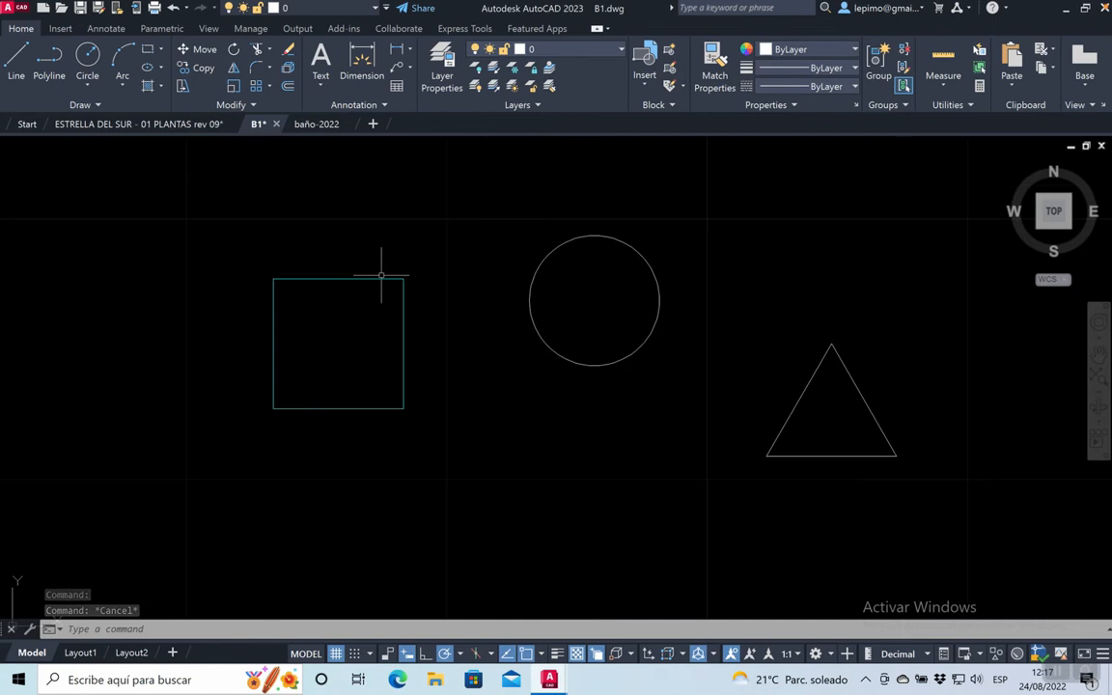
scroll(382, 274, down, 2)
middle_drag(382, 274, 417, 248)
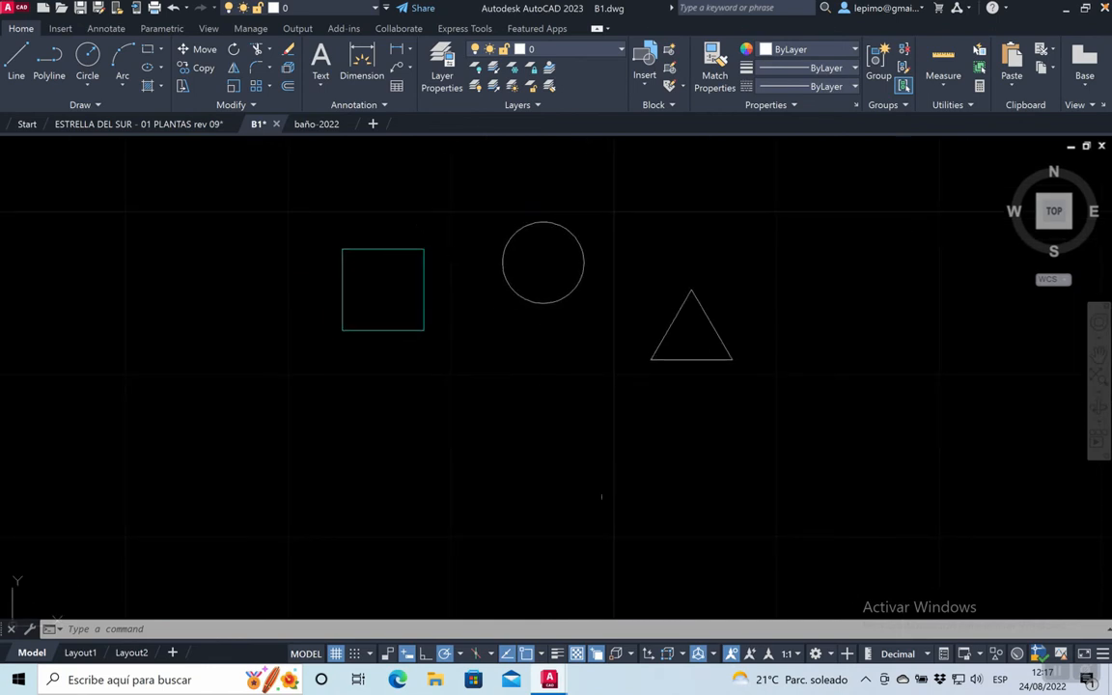
click(558, 655)
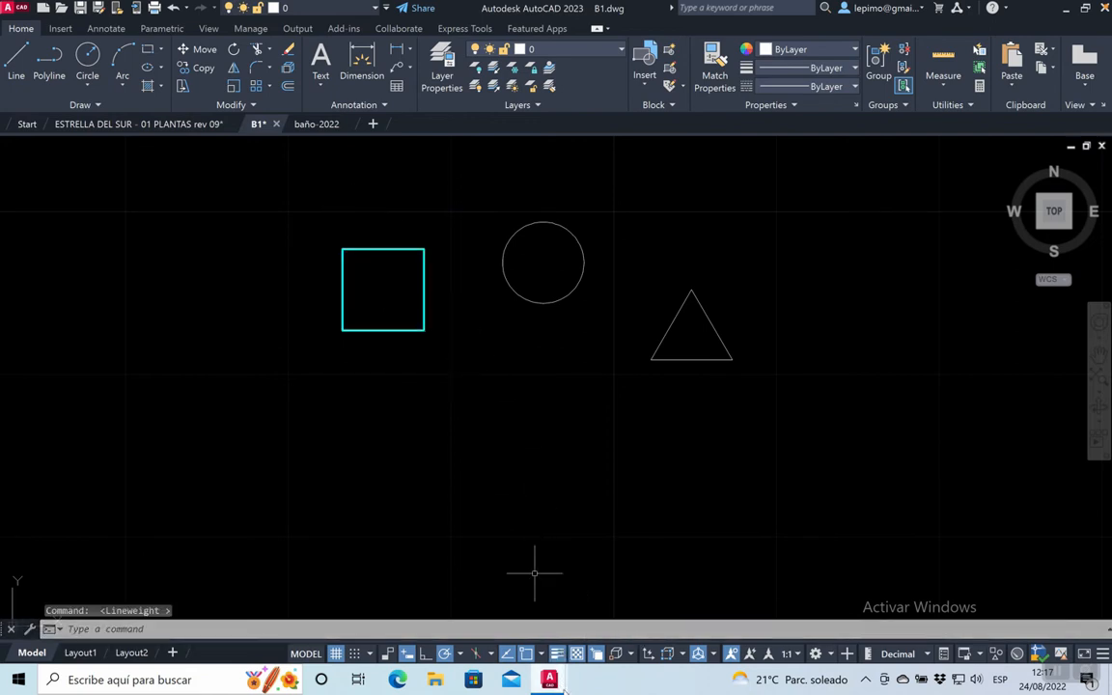
click(558, 656)
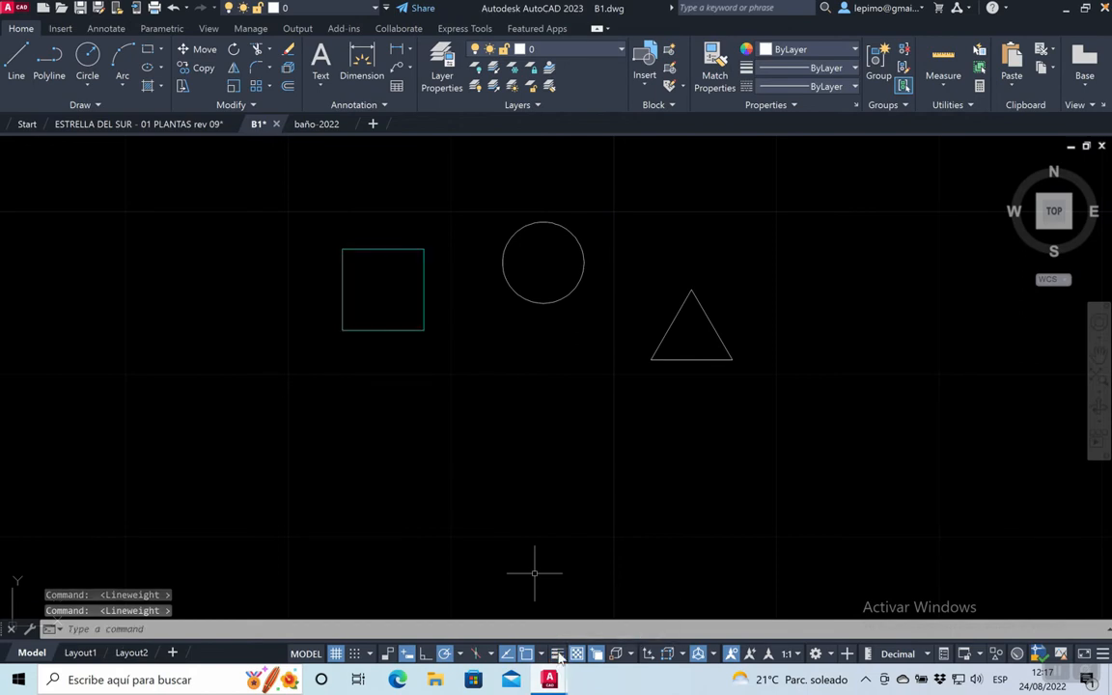
click(558, 656)
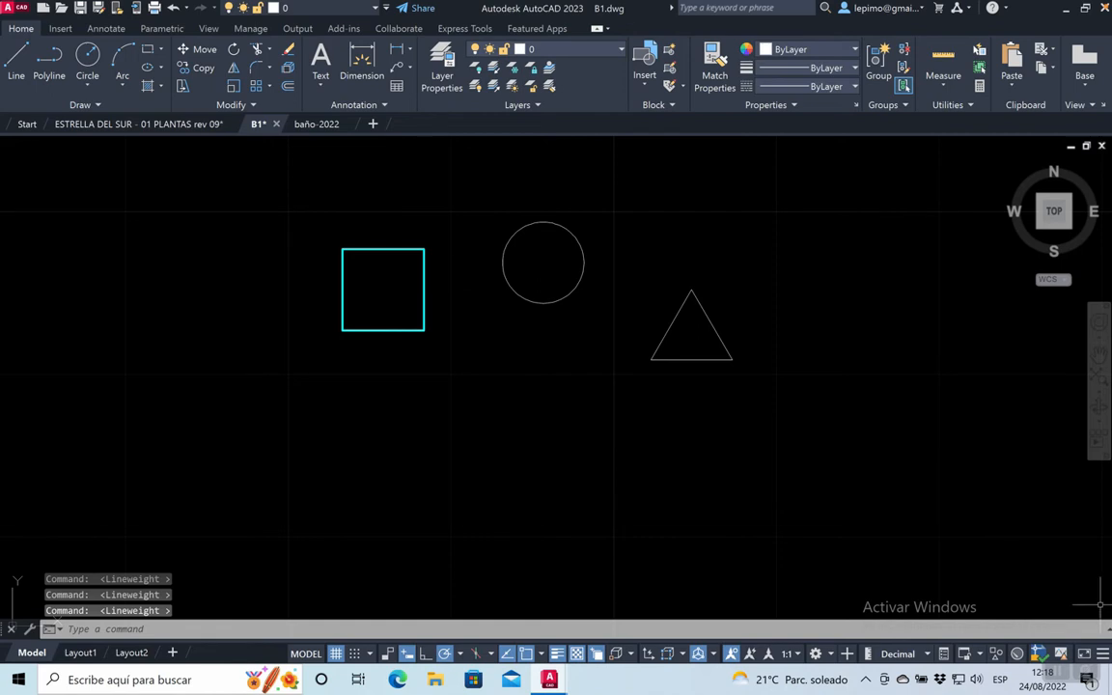
click(1104, 653)
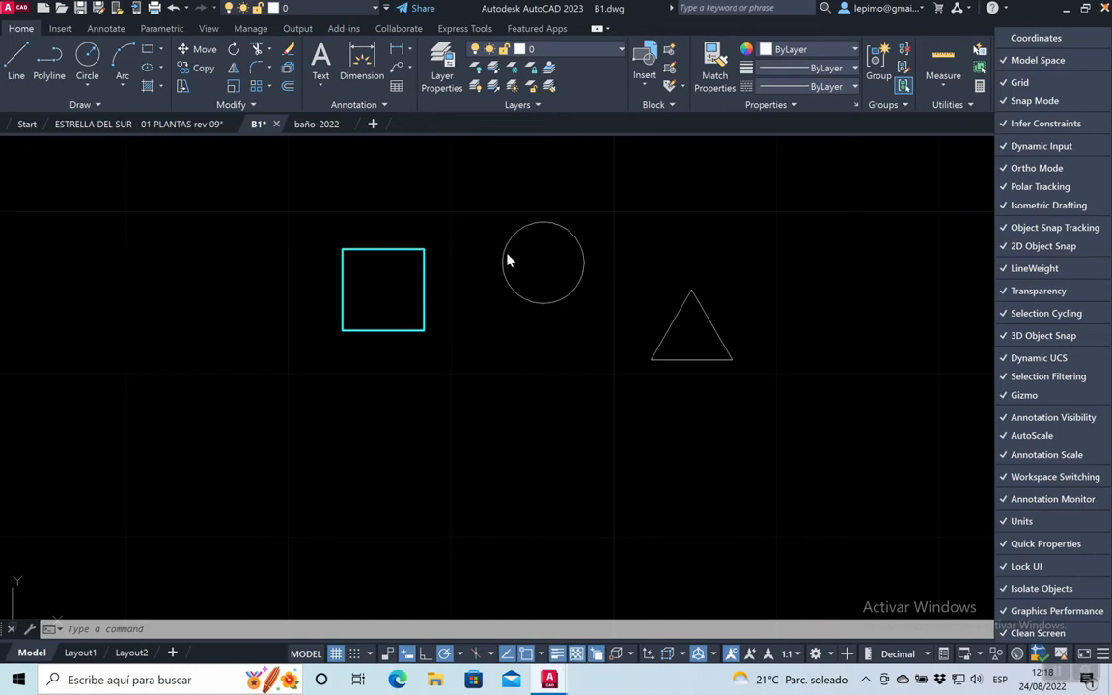
click(468, 203)
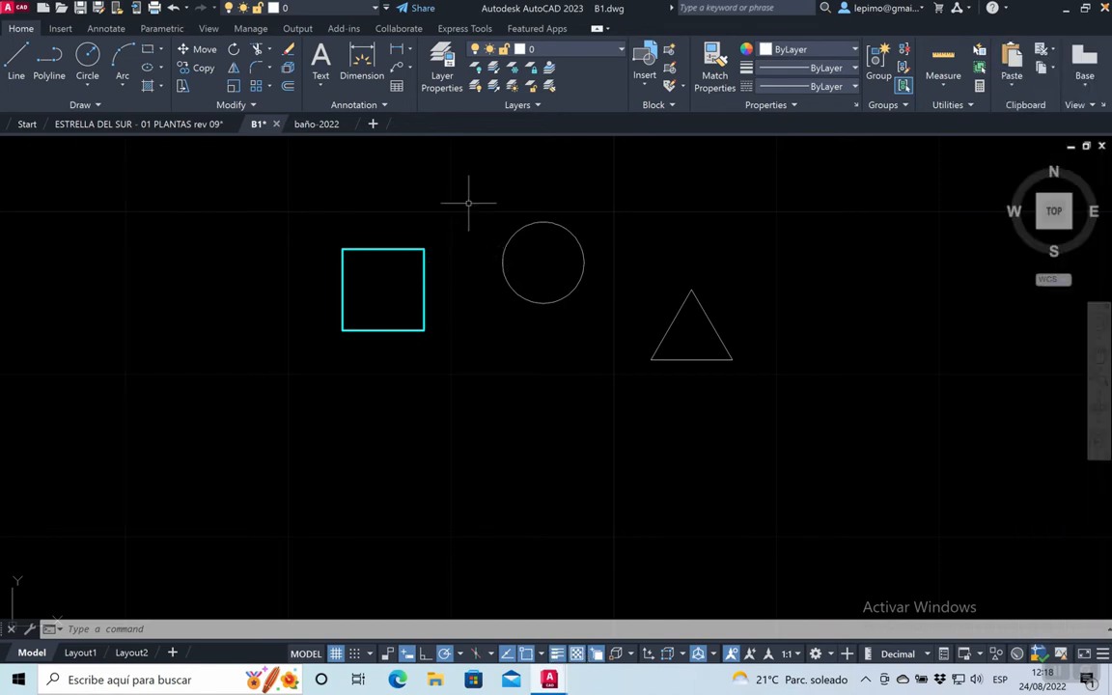
Assign the circle to the CARPINTERÍA layer and clear the selection.
click(533, 229)
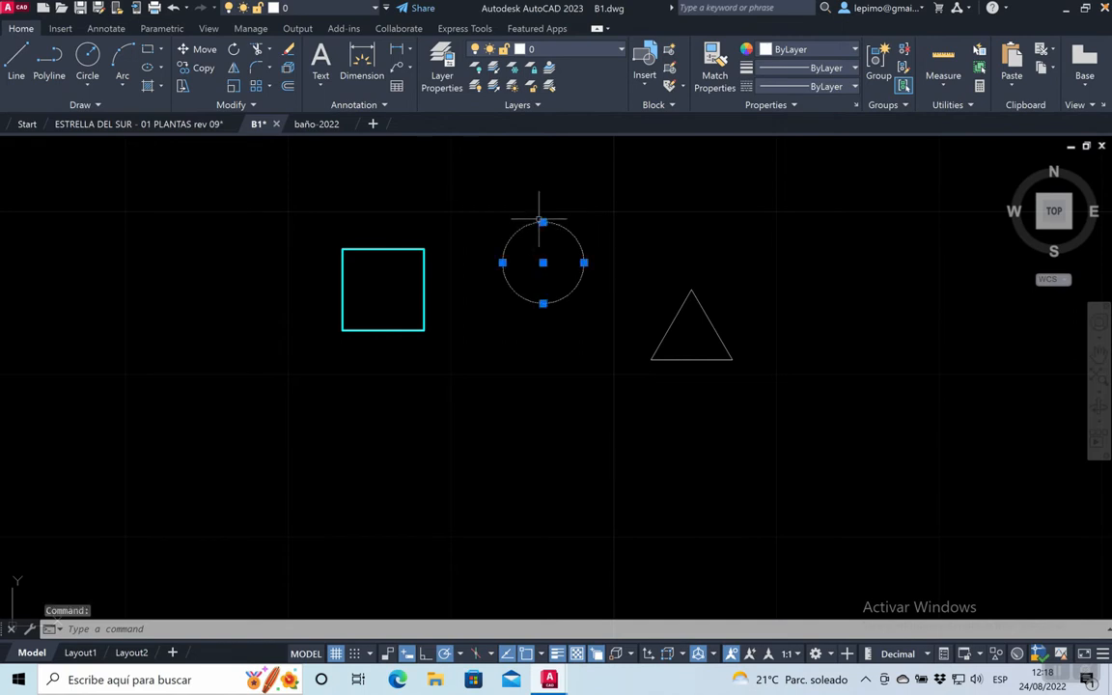
click(602, 49)
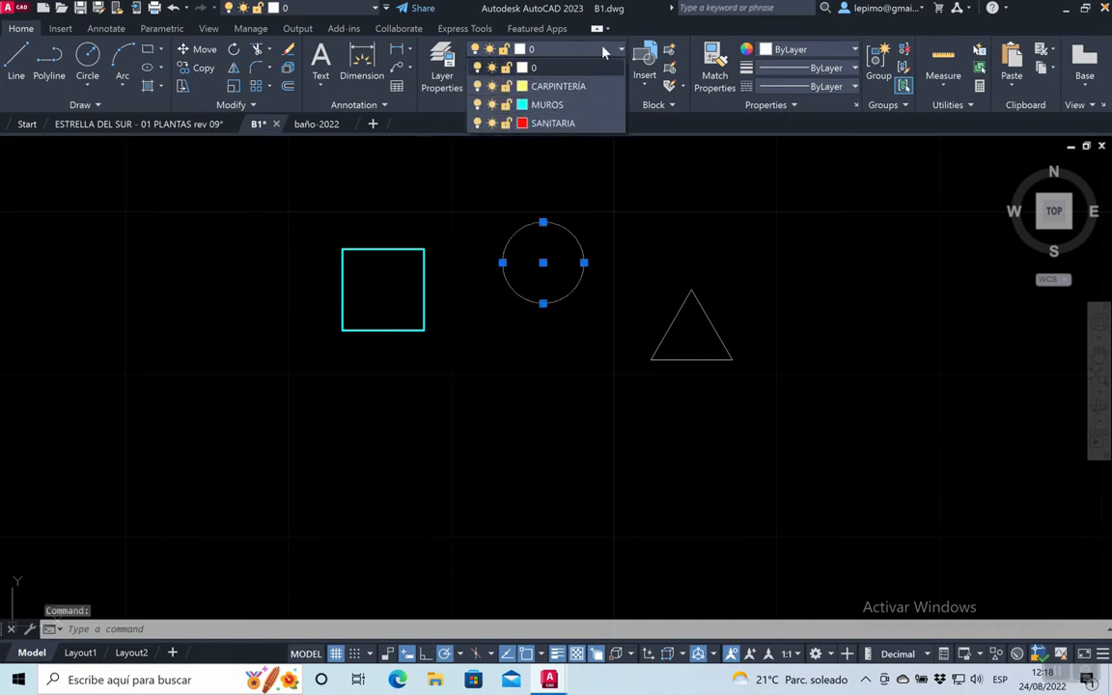
click(580, 87)
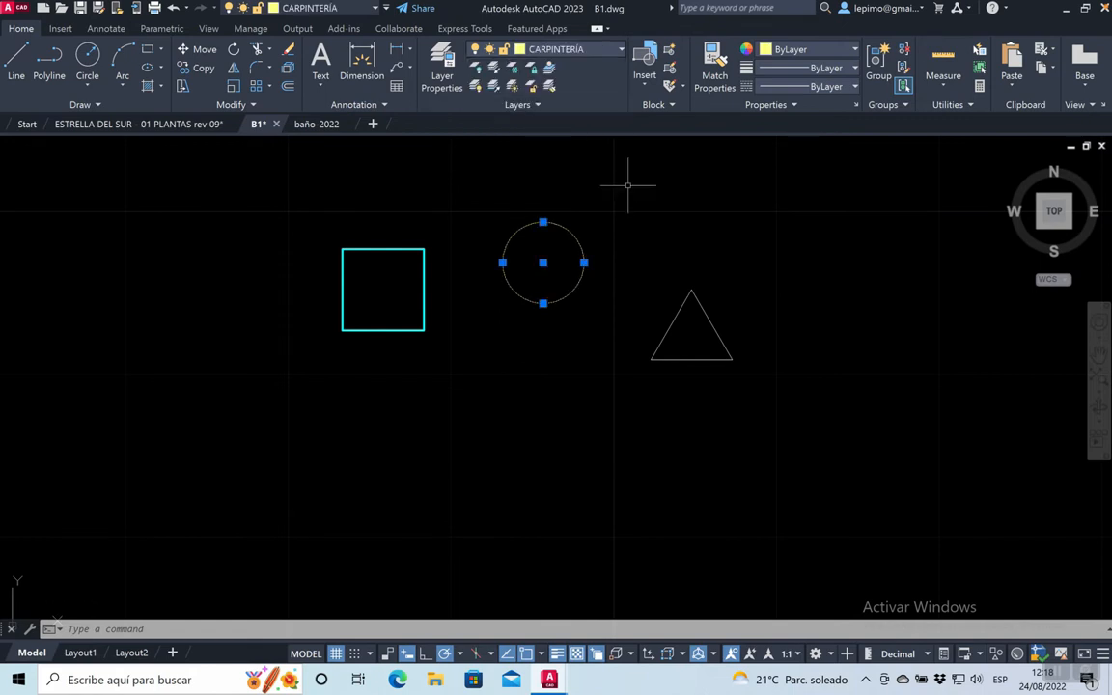
key(Escape)
Assign the triangle to the SANITARIA layer and clear the selection.
click(733, 359)
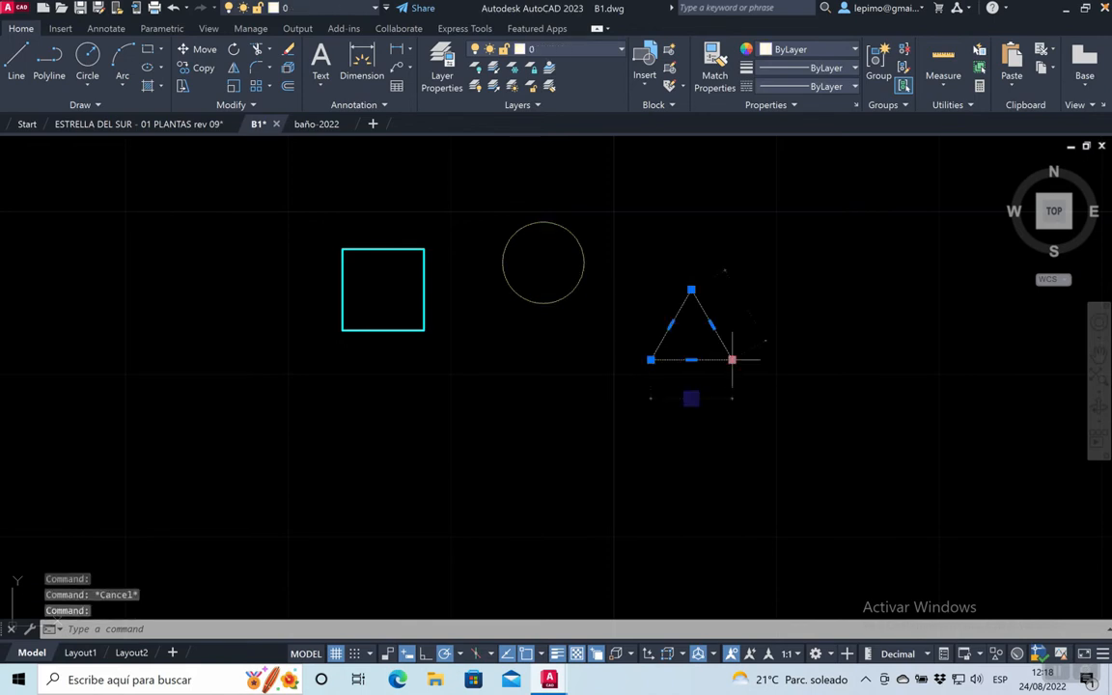
click(580, 50)
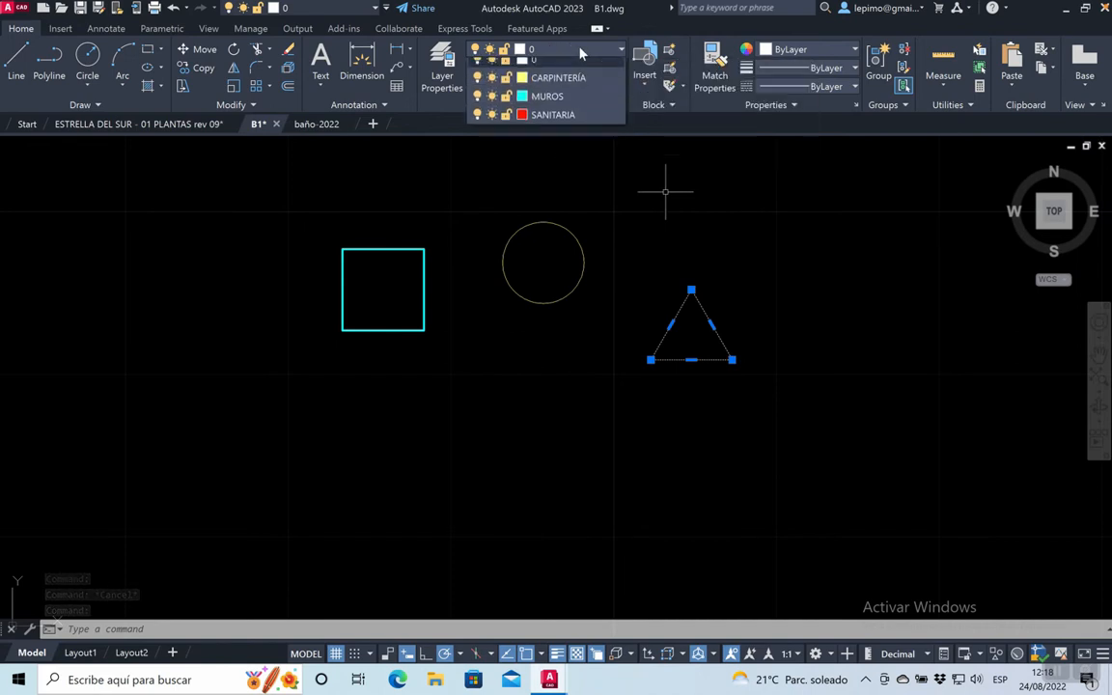
click(572, 123)
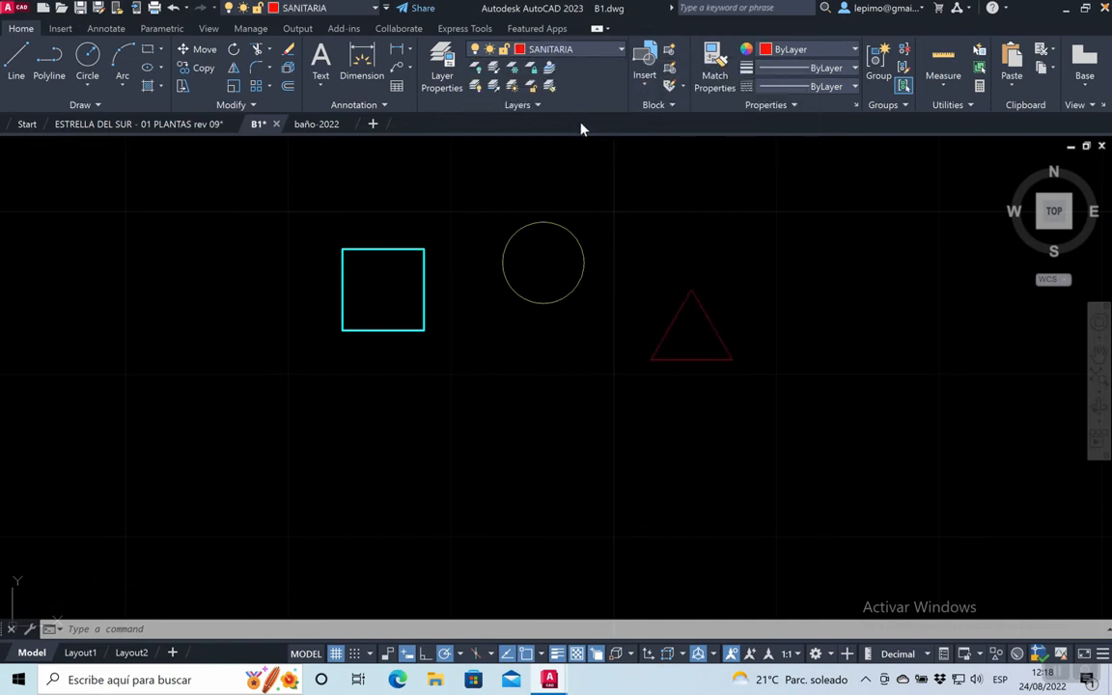
key(Escape)
key(Escape)
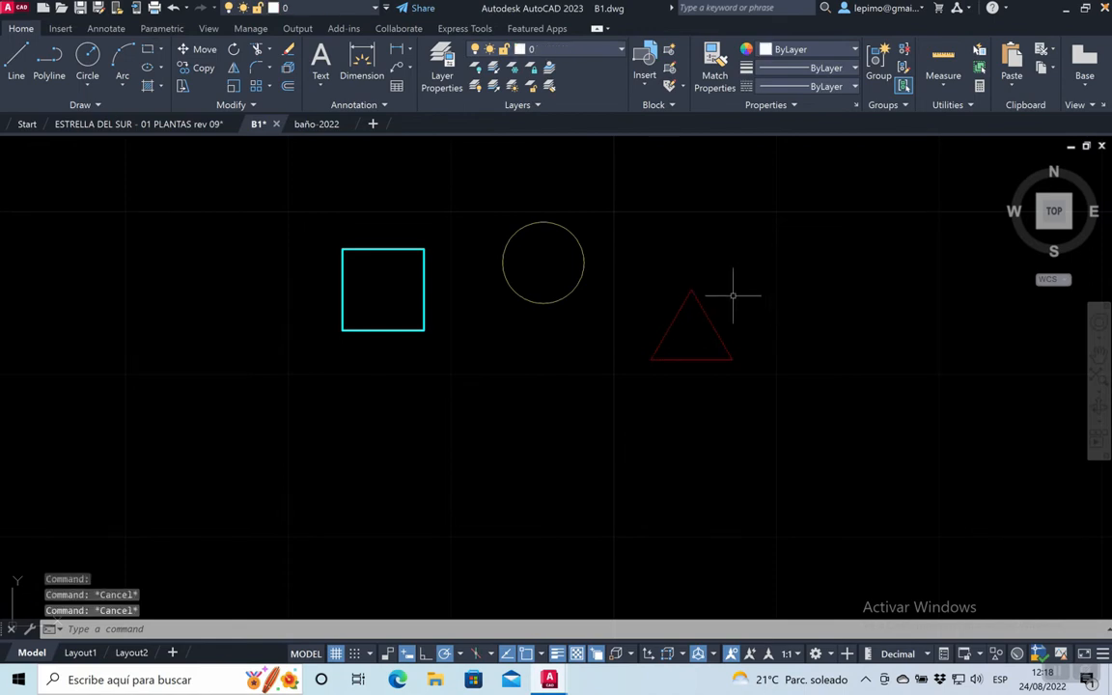
Move the red triangle onto the yellow circle so the two shapes overlap.
scroll(697, 305, down, 1)
scroll(695, 309, up, 1)
scroll(687, 304, up, 2)
middle_drag(657, 295, 714, 293)
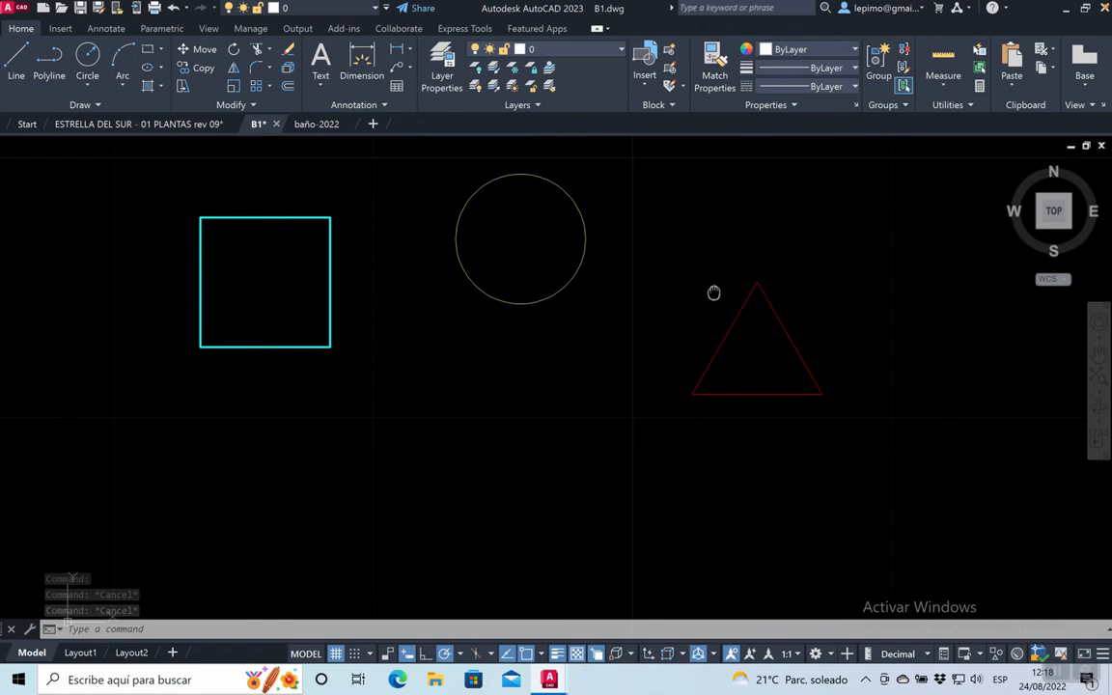
key(Escape)
key(Escape)
key(Escape)
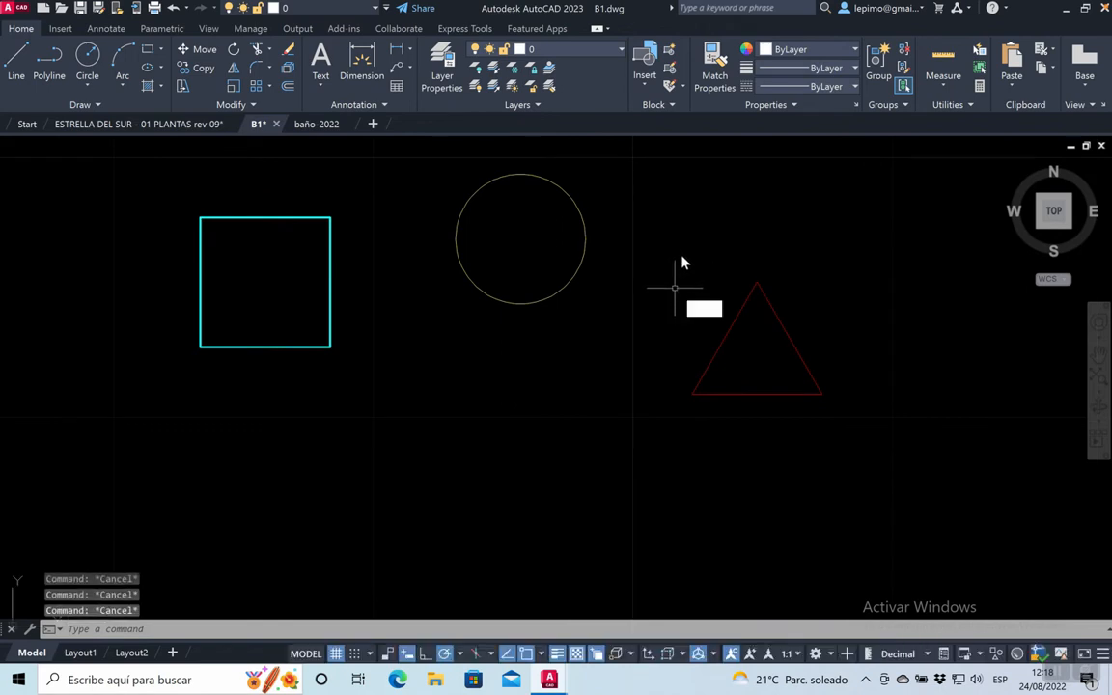
text(m)
key(Return)
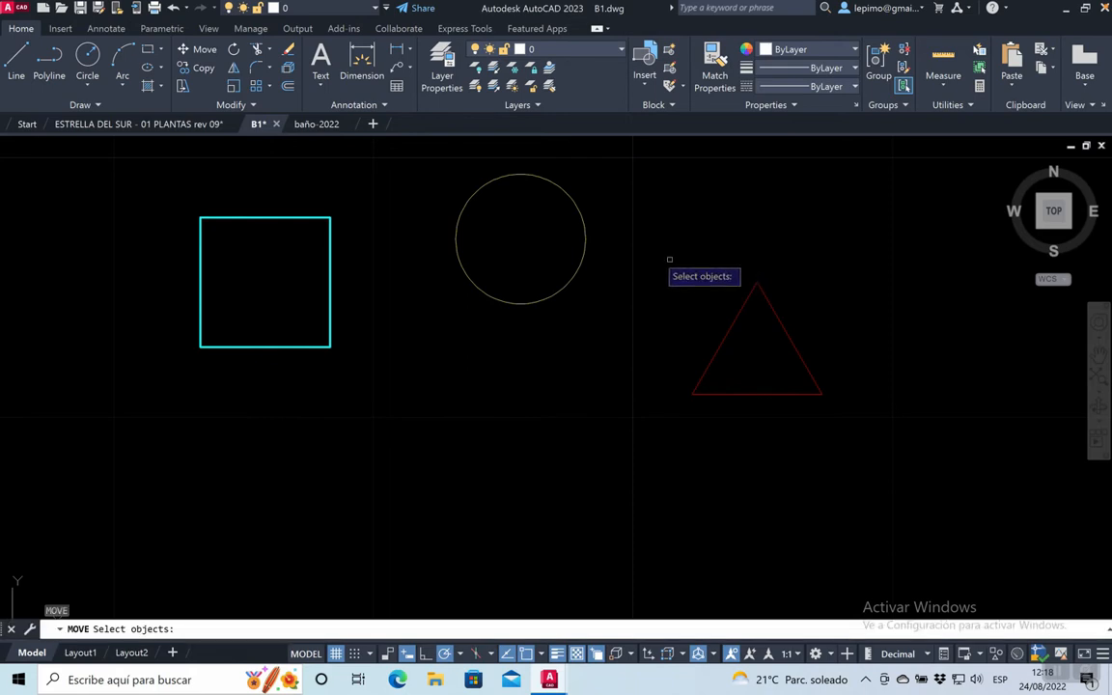
click(642, 221)
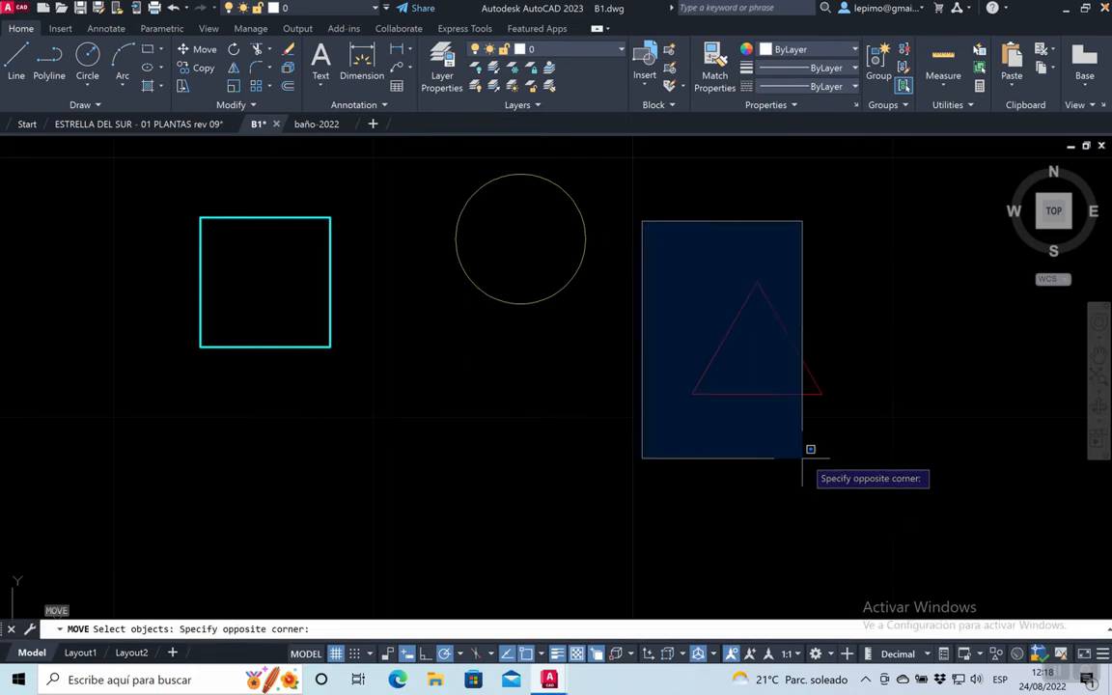
click(854, 433)
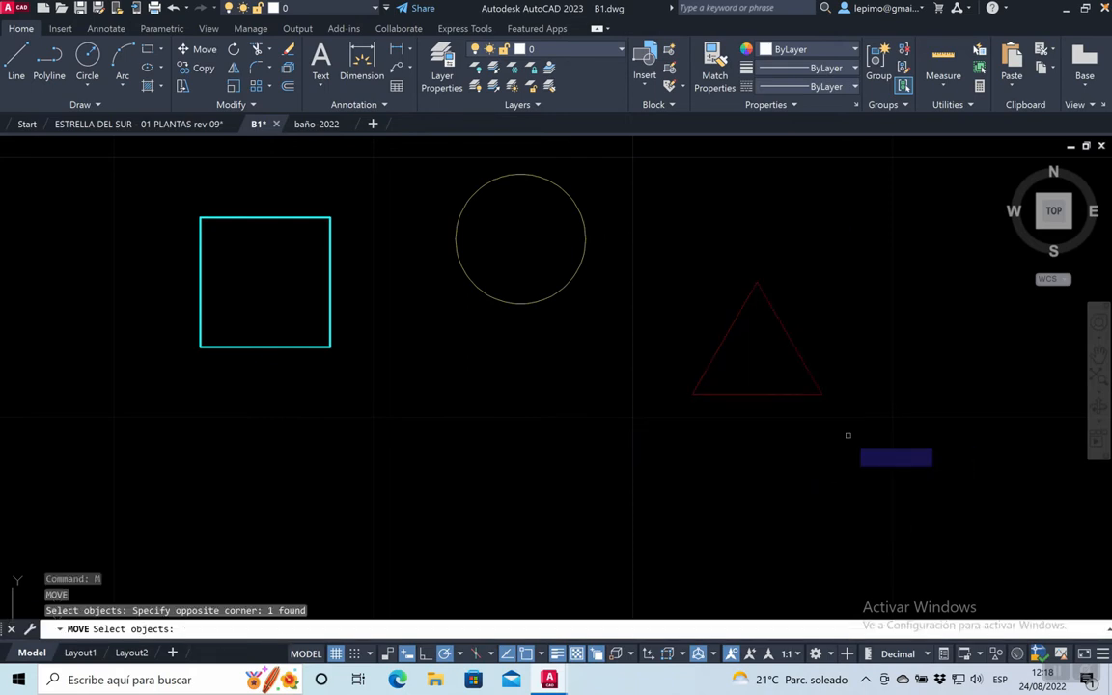
key(Return)
click(748, 365)
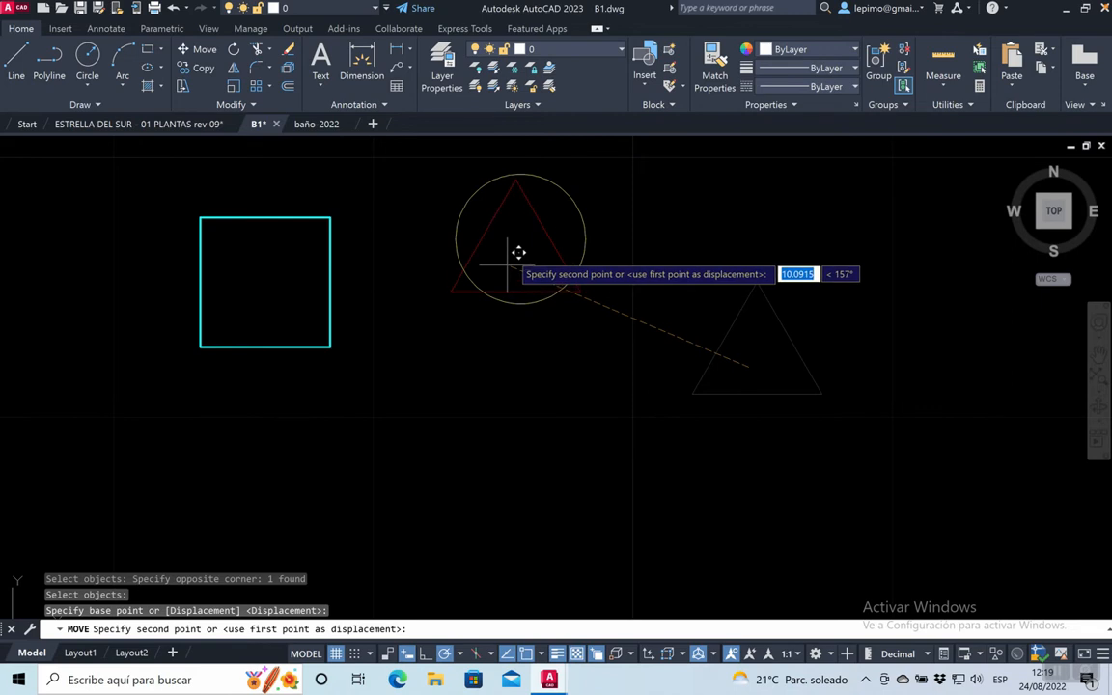
click(513, 247)
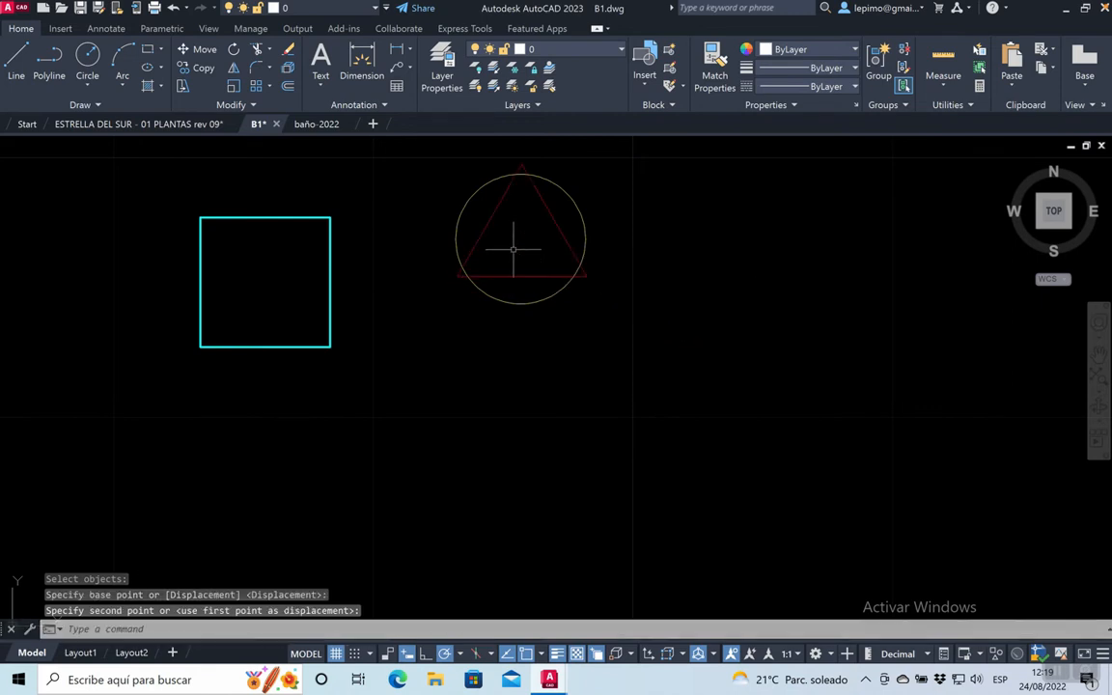
Move the cyan square so that it overlaps the circle and the triangle.
middle_drag(466, 293, 464, 373)
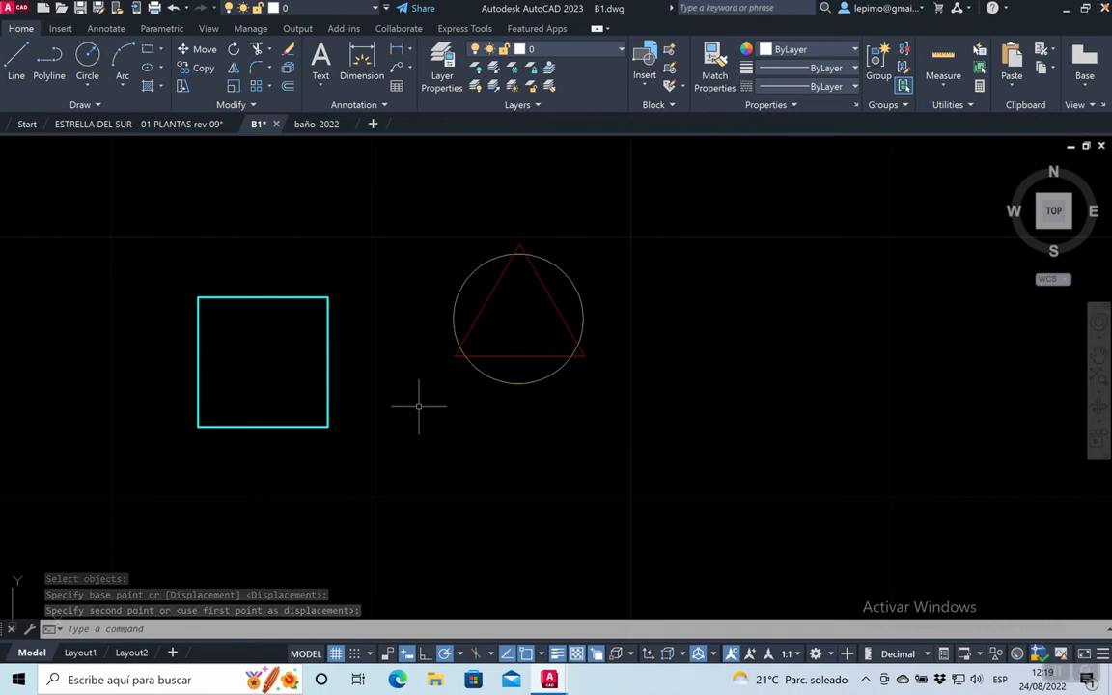
key(Escape)
key(space)
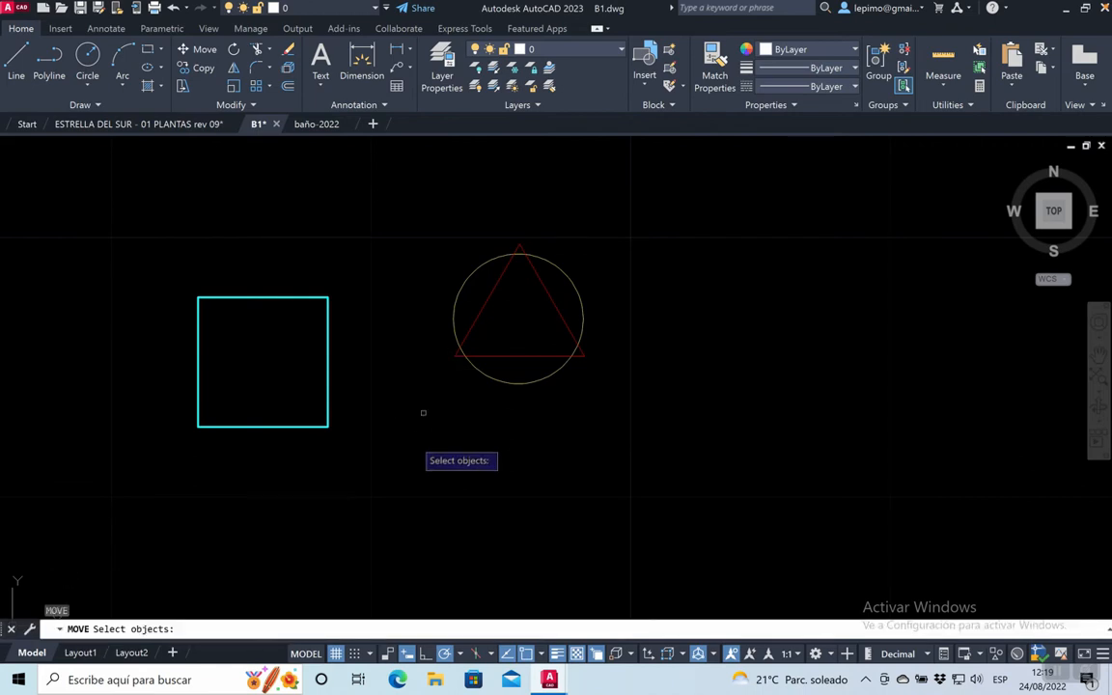
click(399, 448)
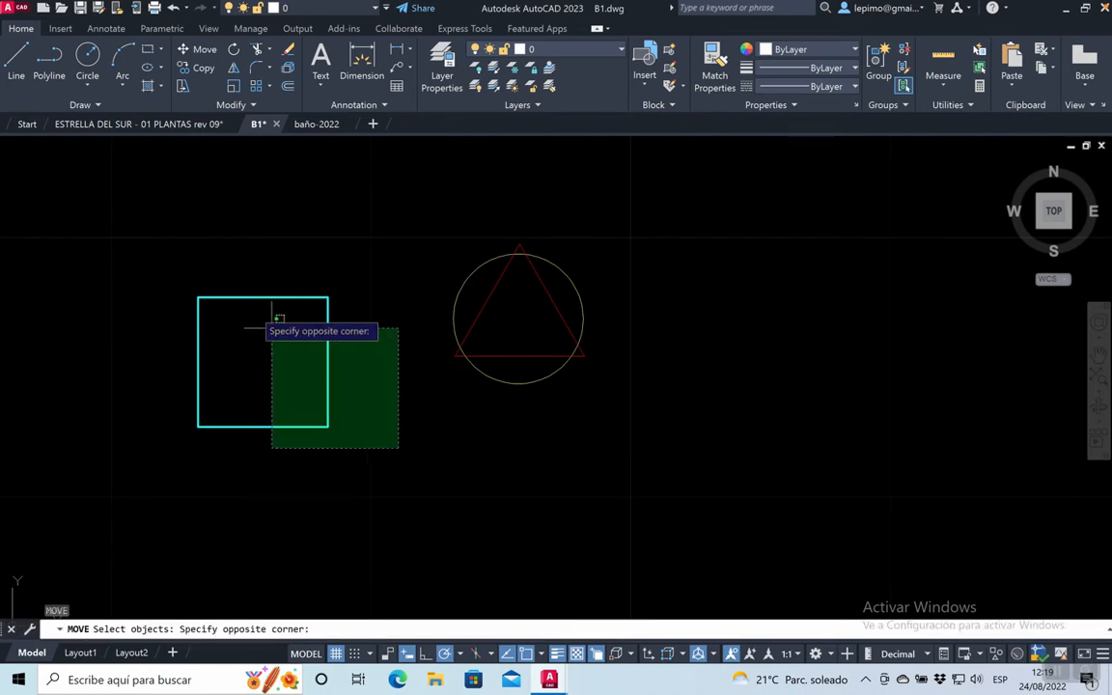
click(189, 279)
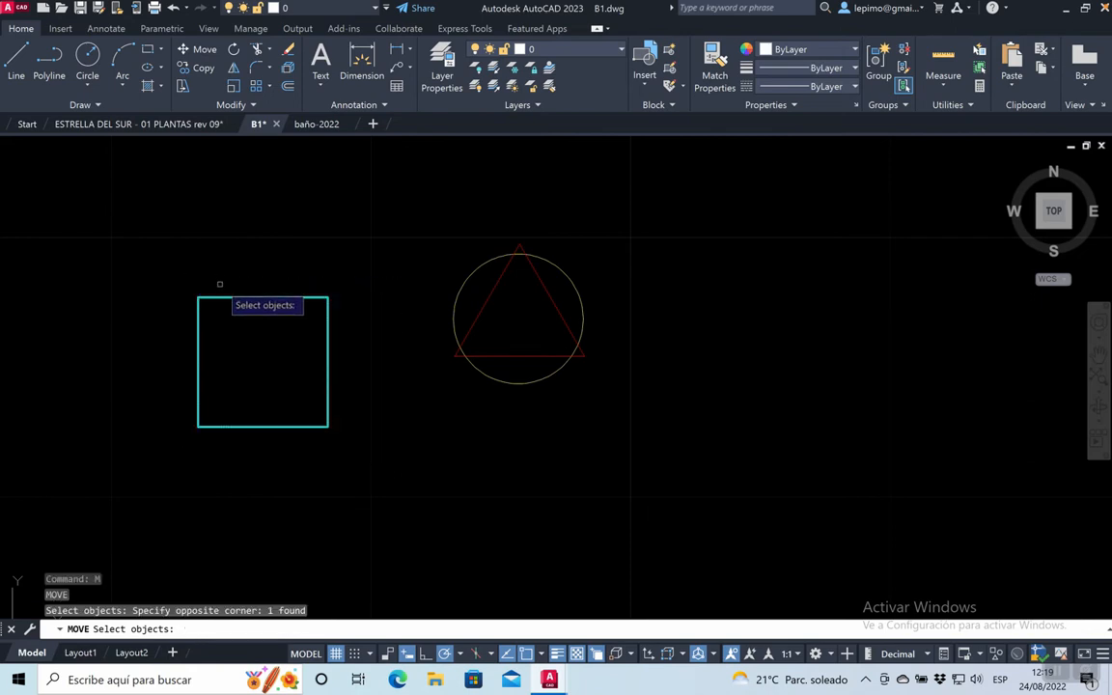
key(space)
click(228, 319)
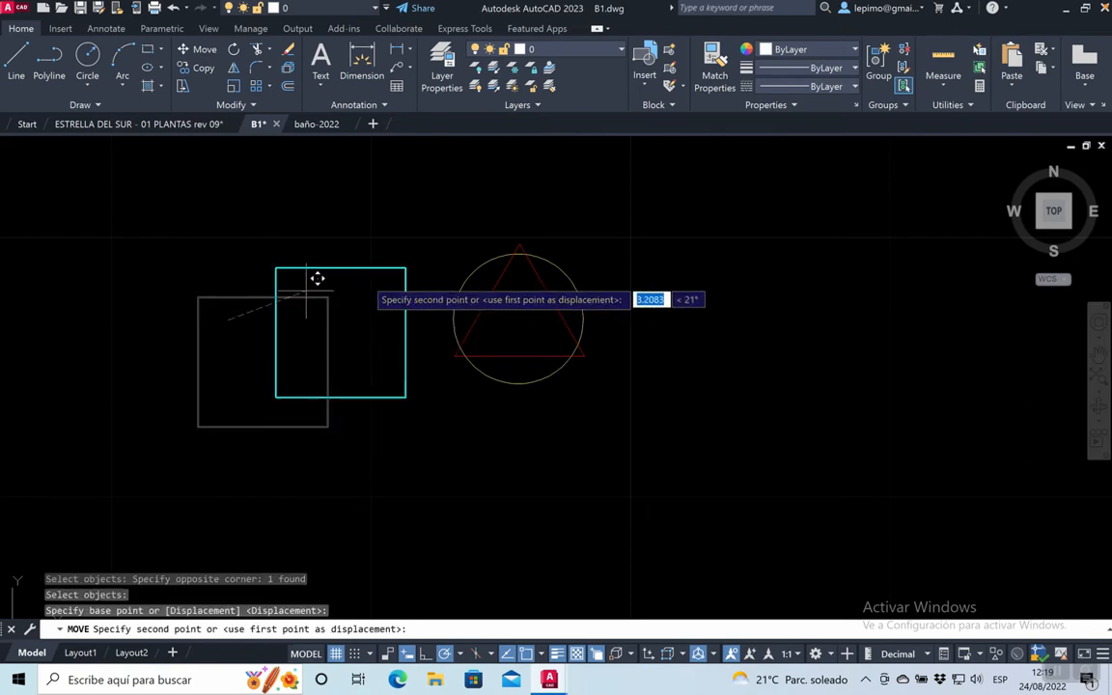
click(493, 263)
scroll(539, 286, down, 4)
scroll(539, 285, up, 6)
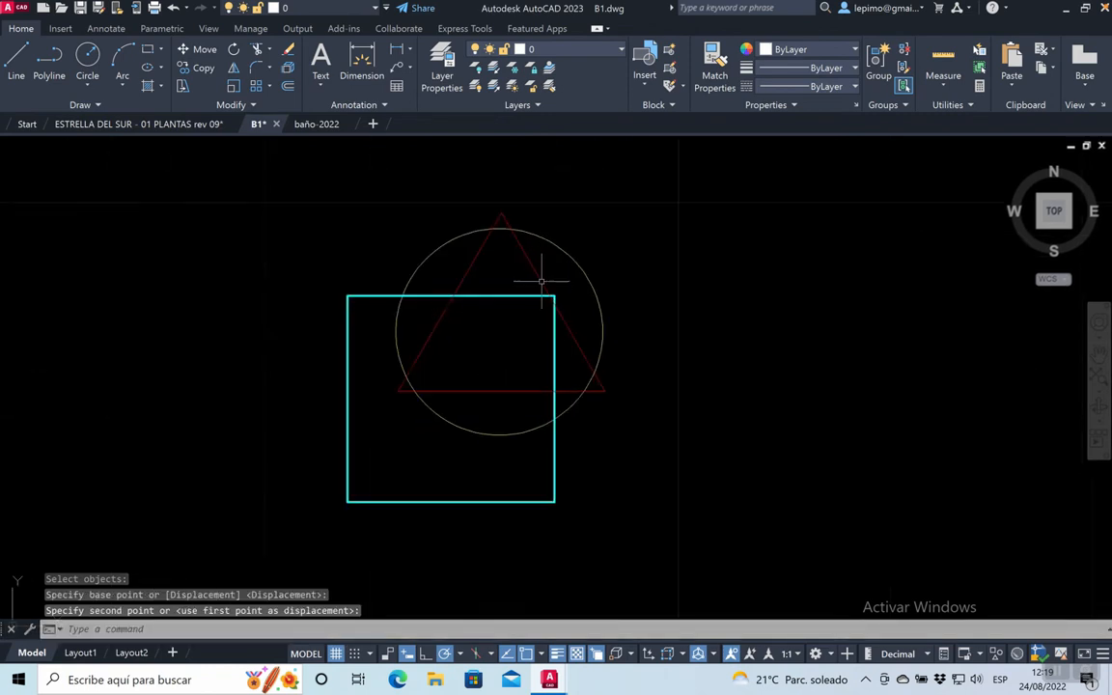
Turn the CARPINTERÍA, MUROS and SANITARIA layers off and back on one by one to check which shape each controls.
click(613, 52)
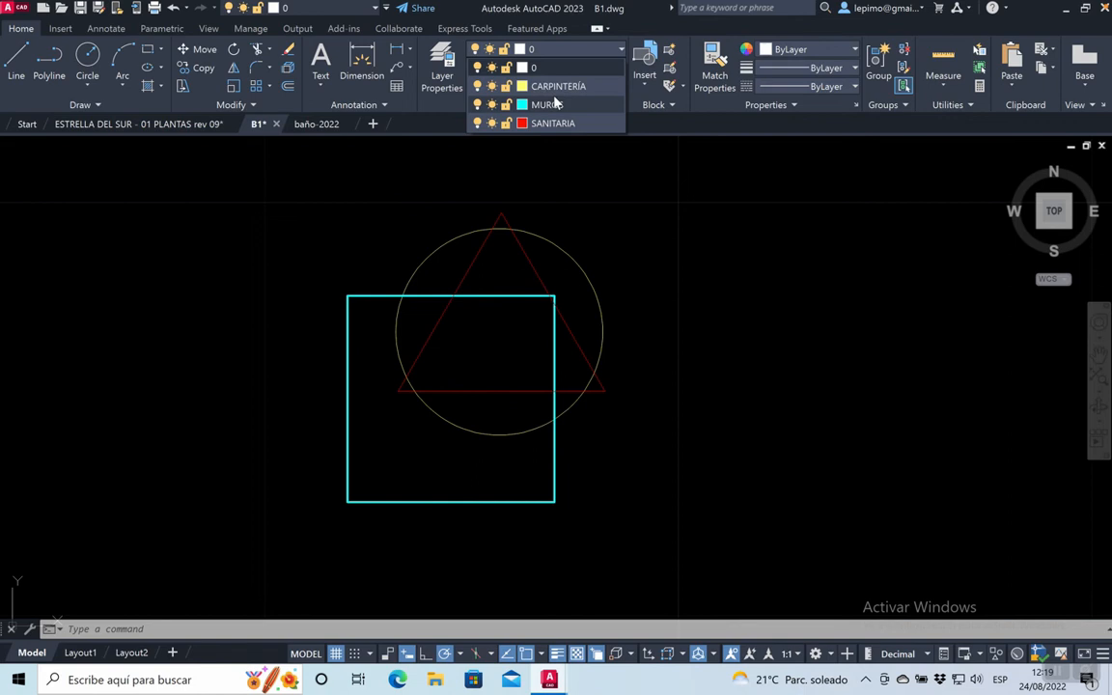
click(567, 60)
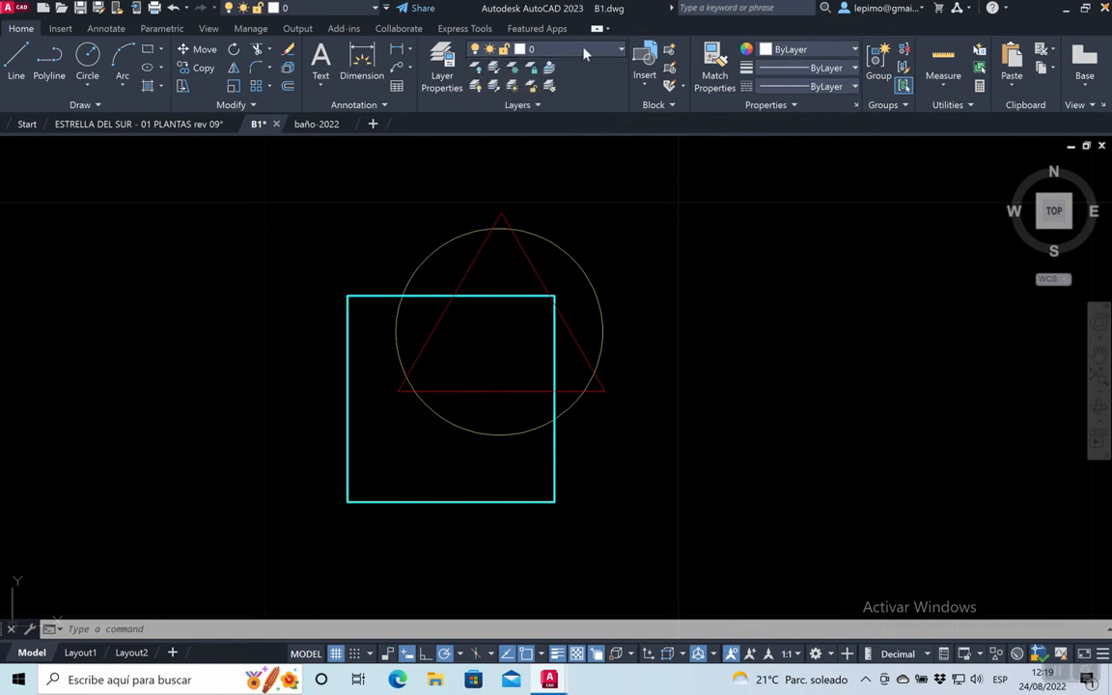
click(621, 52)
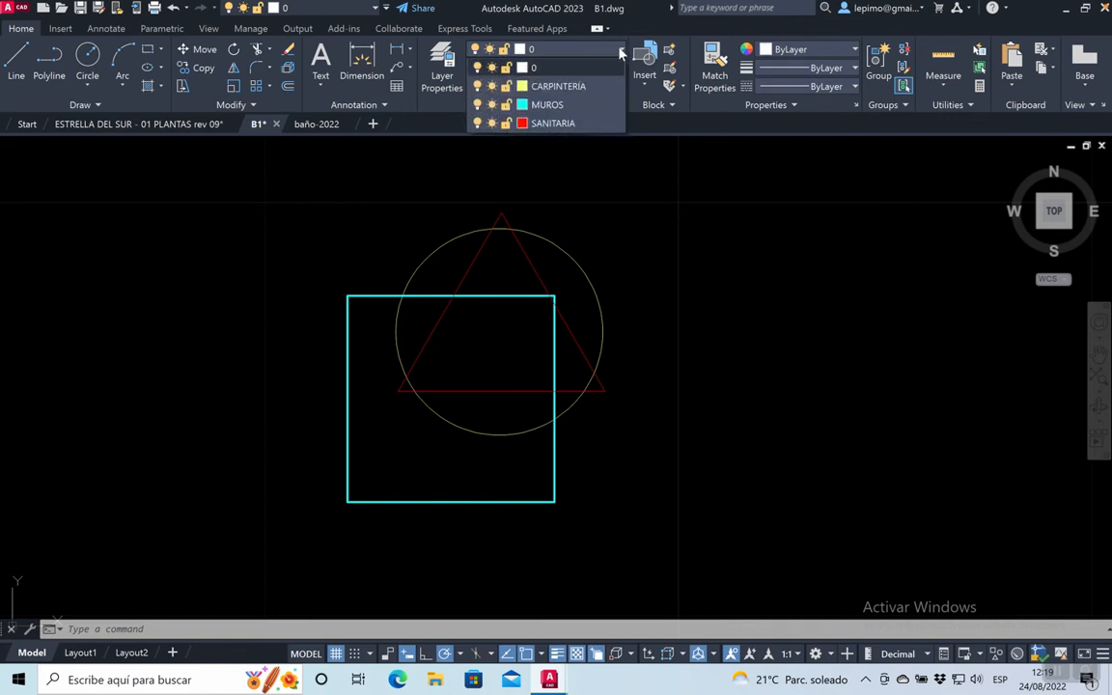
click(477, 87)
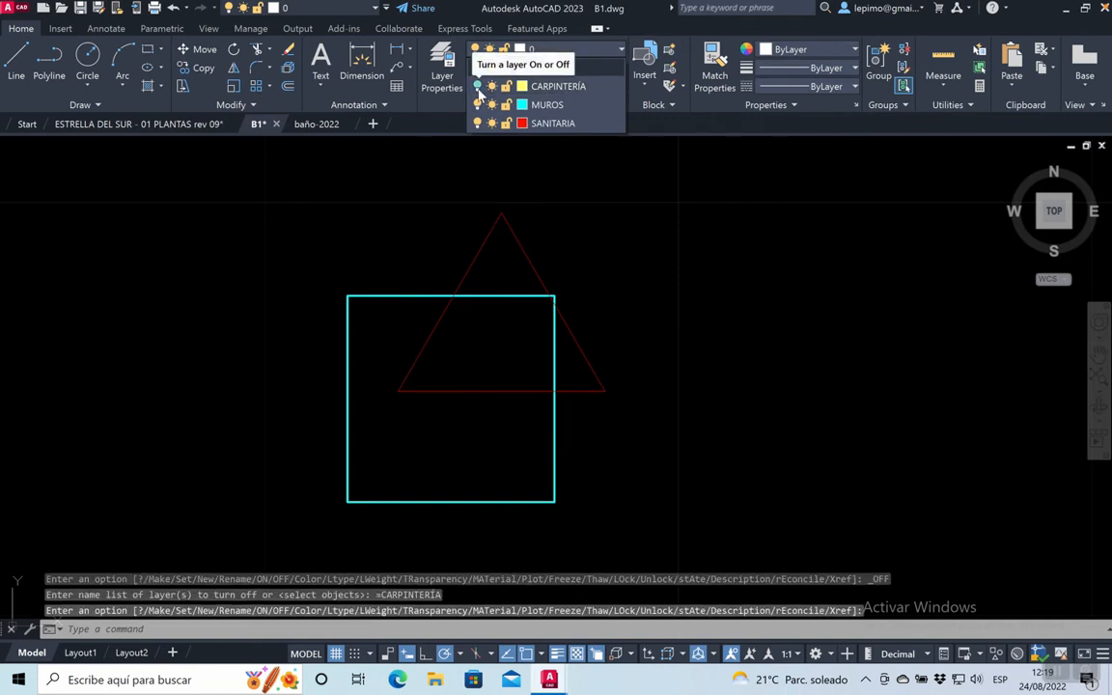
click(477, 87)
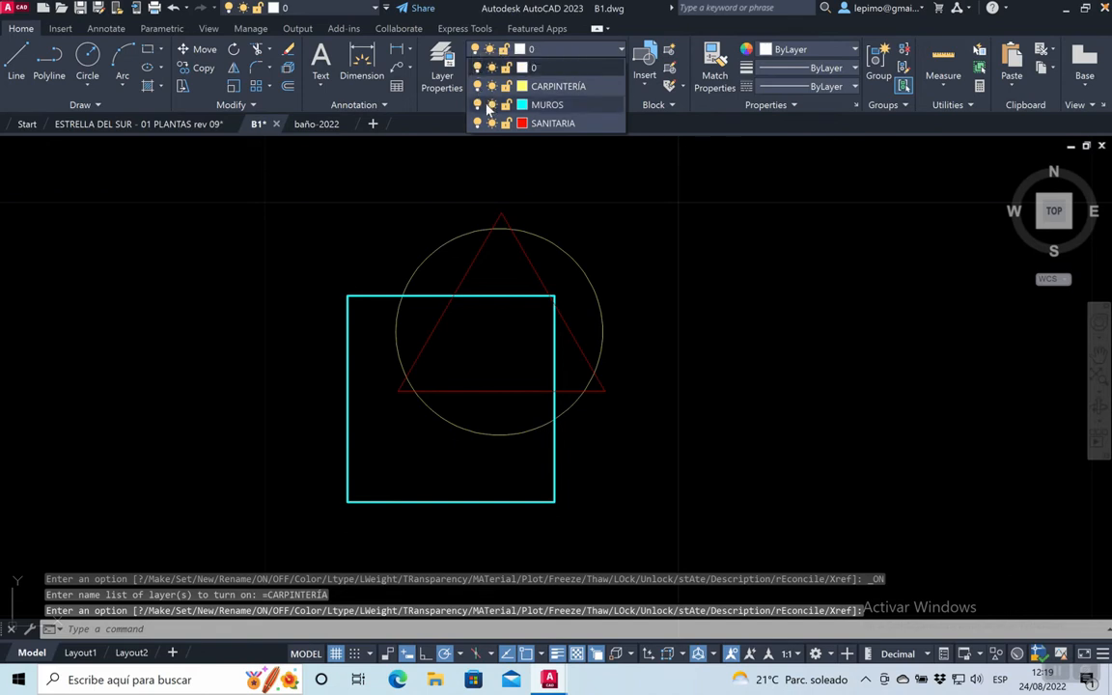
click(477, 105)
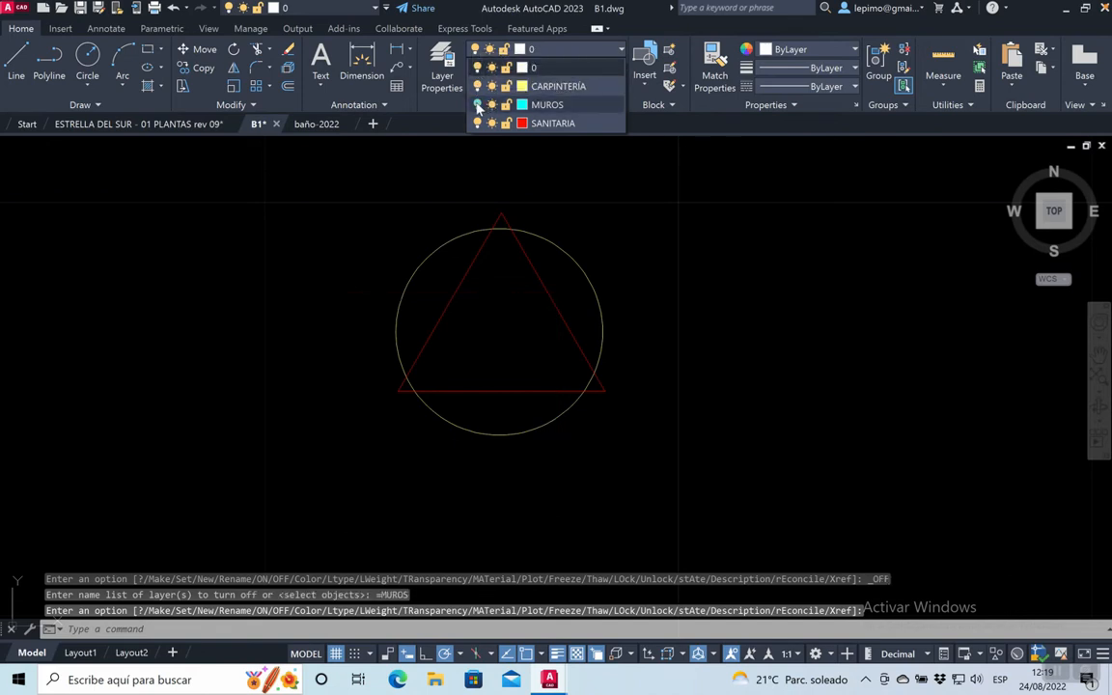
click(477, 105)
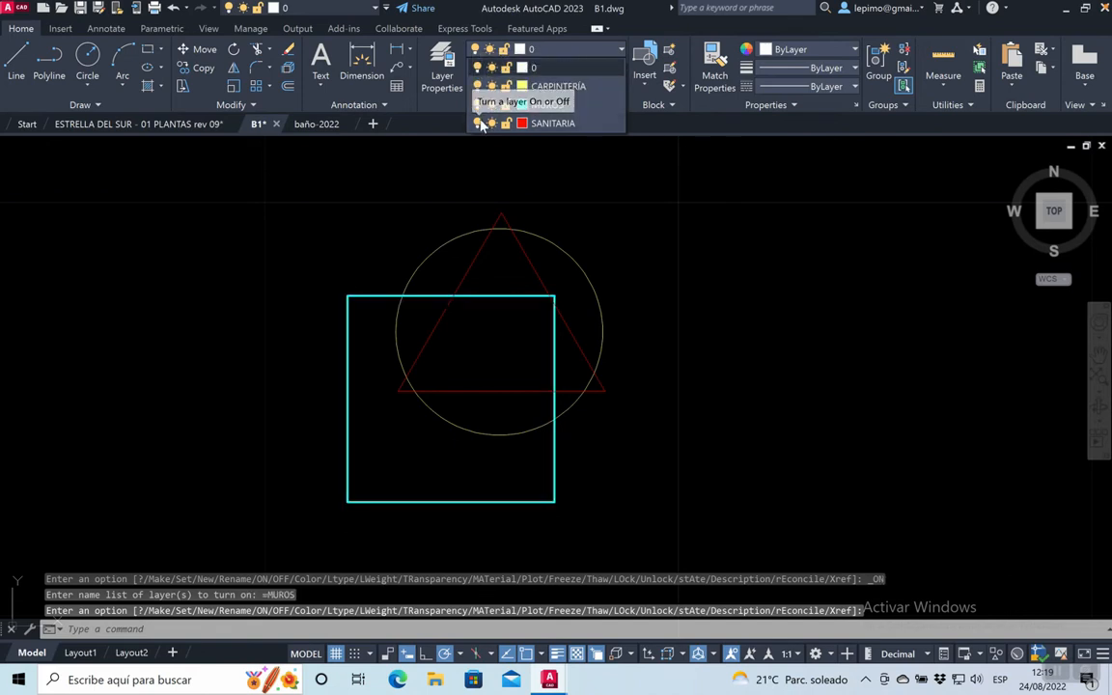
click(477, 124)
click(478, 123)
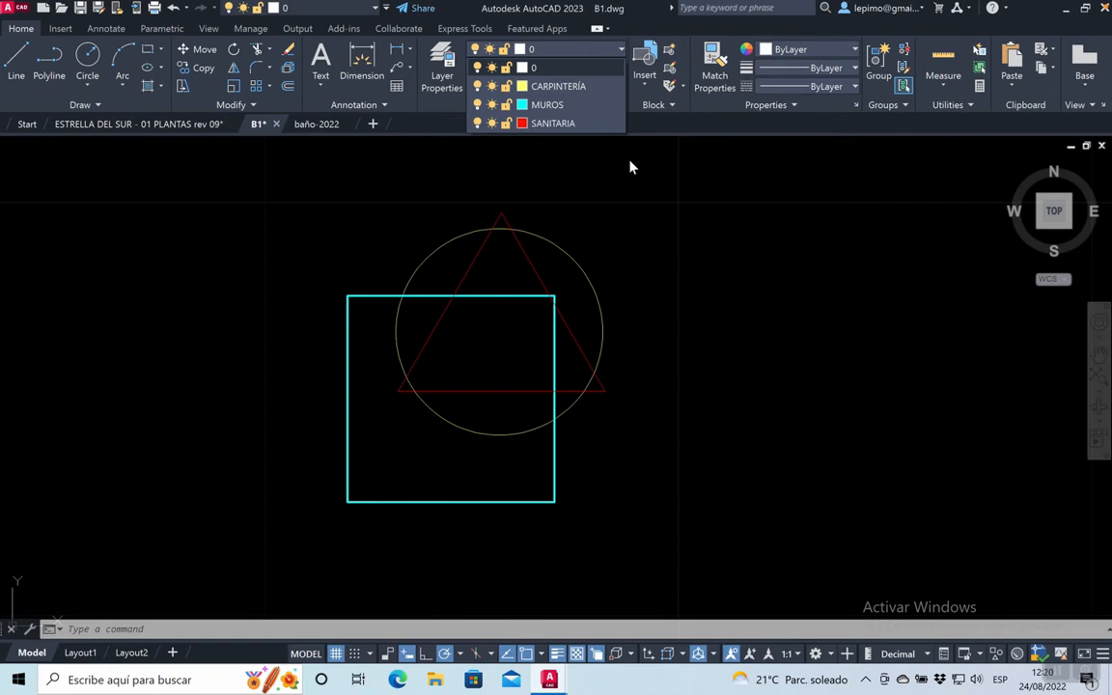
Make CARPINTERÍA the current layer and draw a small rectangle to the right of the overlapping shapes.
click(552, 89)
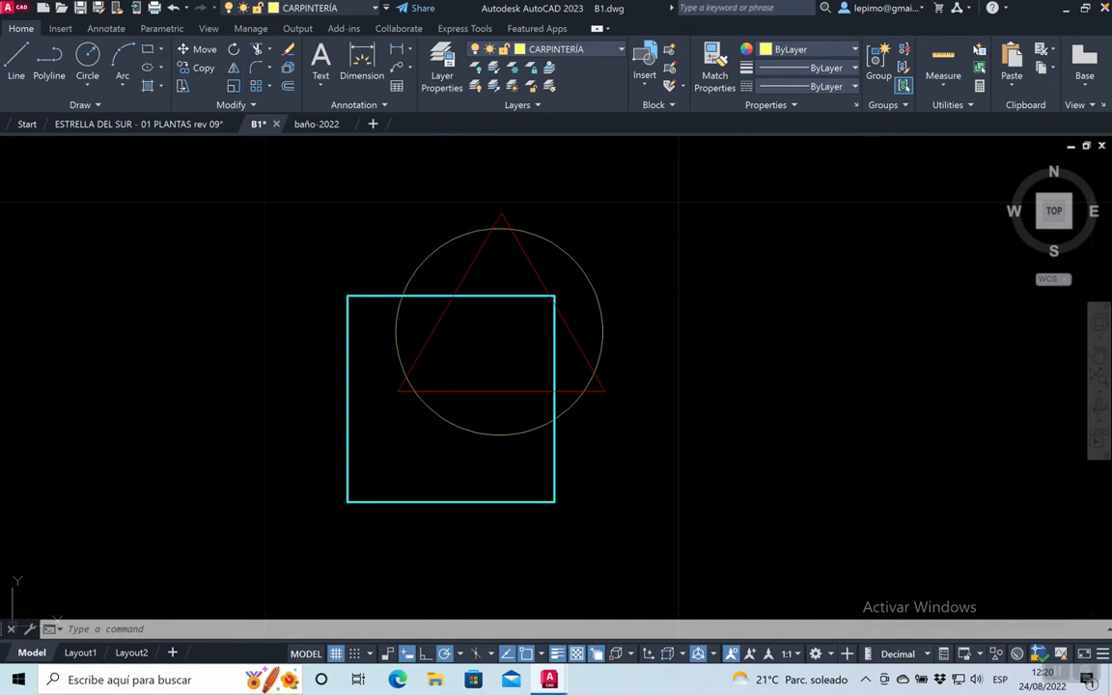
click(148, 49)
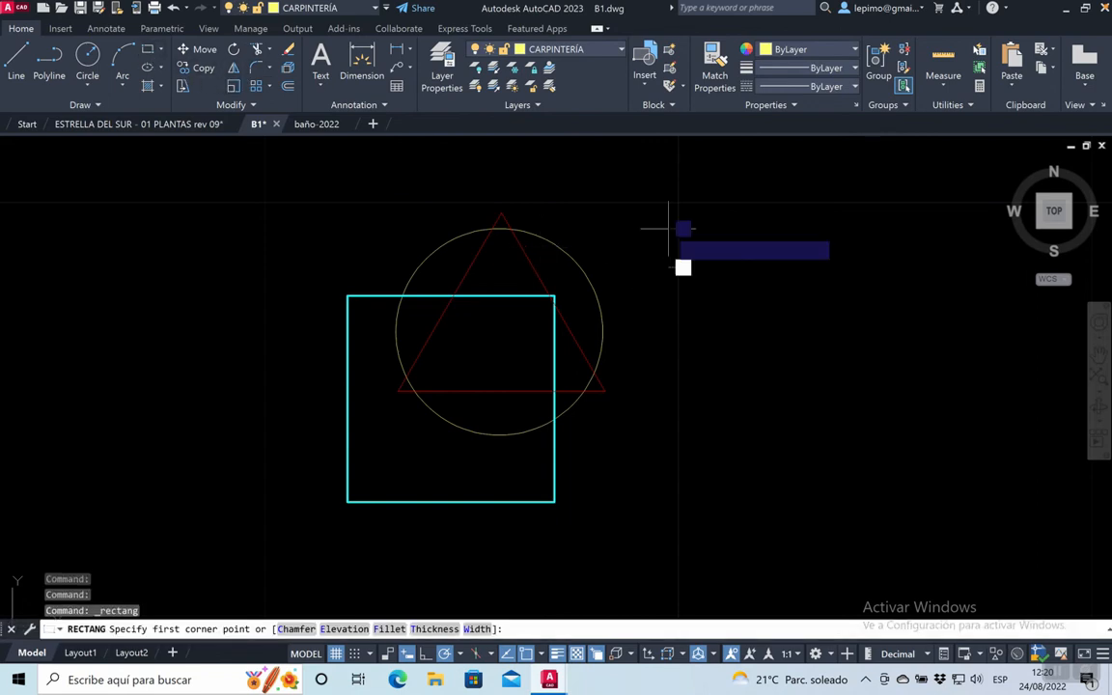
click(670, 229)
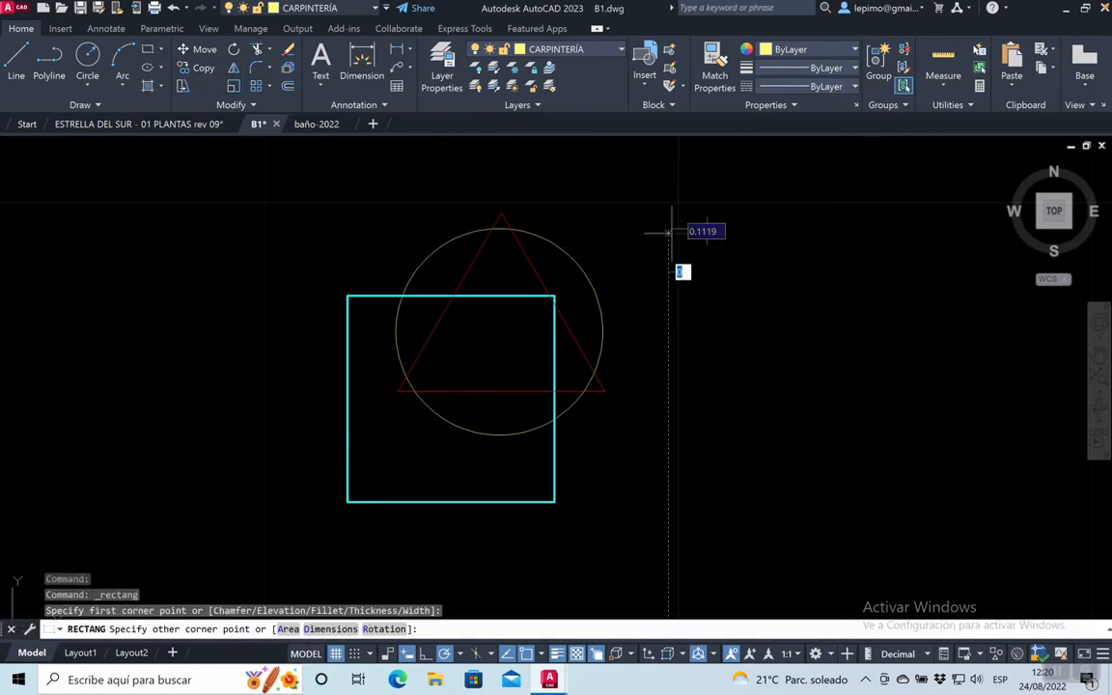
click(750, 294)
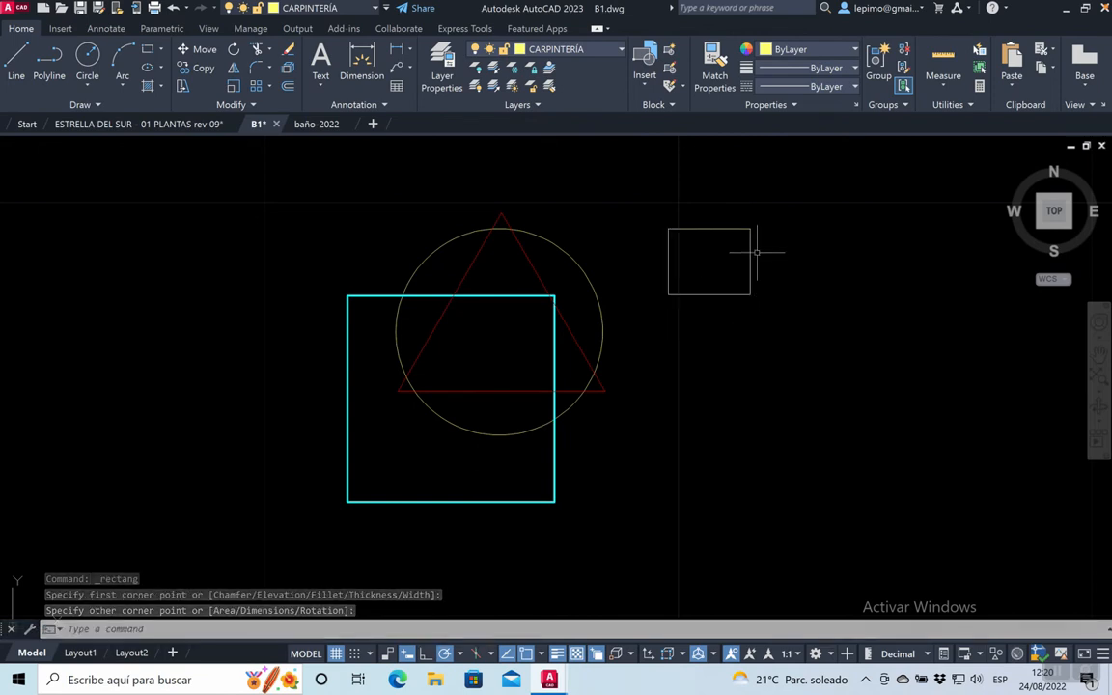
Try to freeze the CARPINTERÍA layer while it is current, and dismiss the resulting message.
click(602, 51)
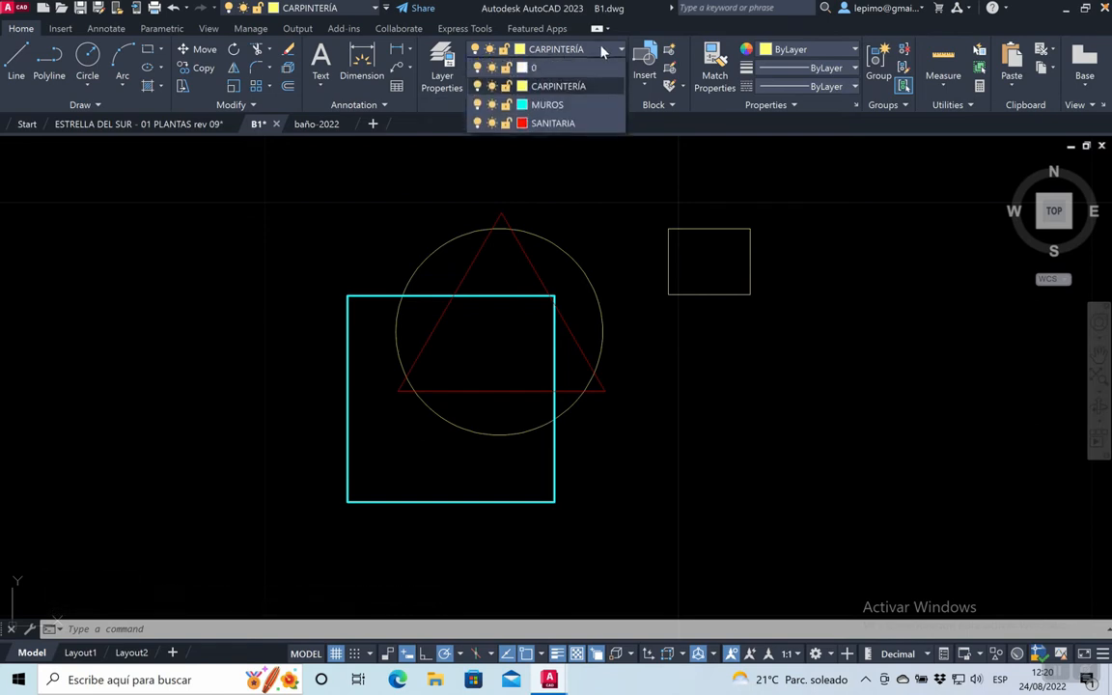
click(492, 87)
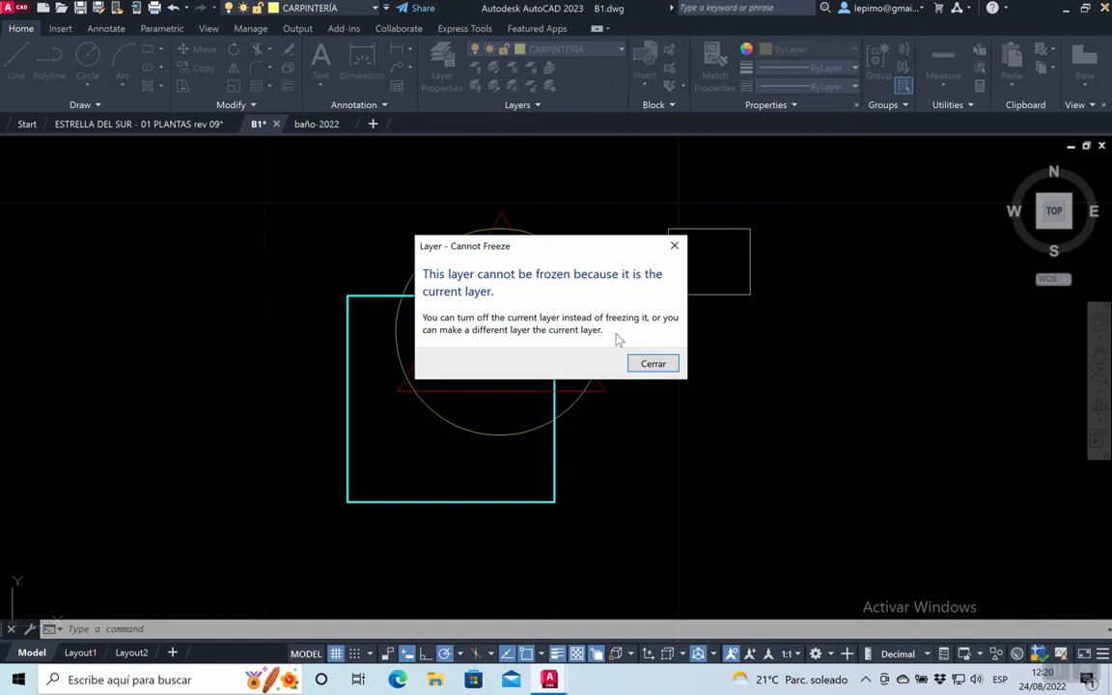
click(677, 249)
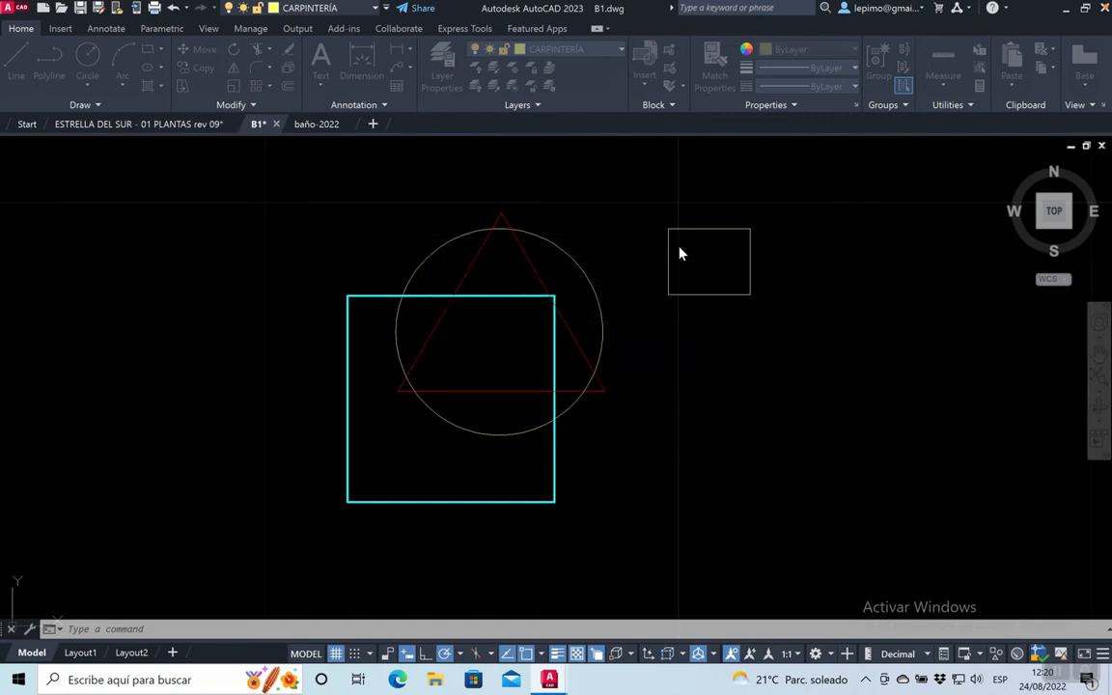
Freeze the MUROS layer while CARPINTERÍA is current, and thaw it again.
click(608, 52)
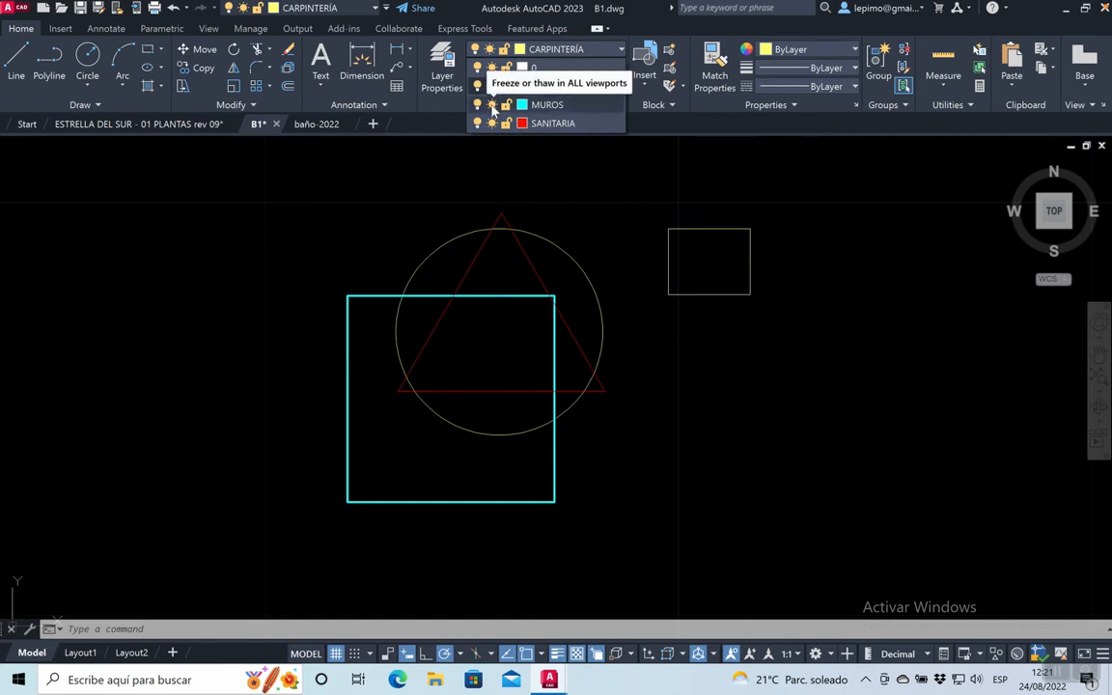
click(492, 104)
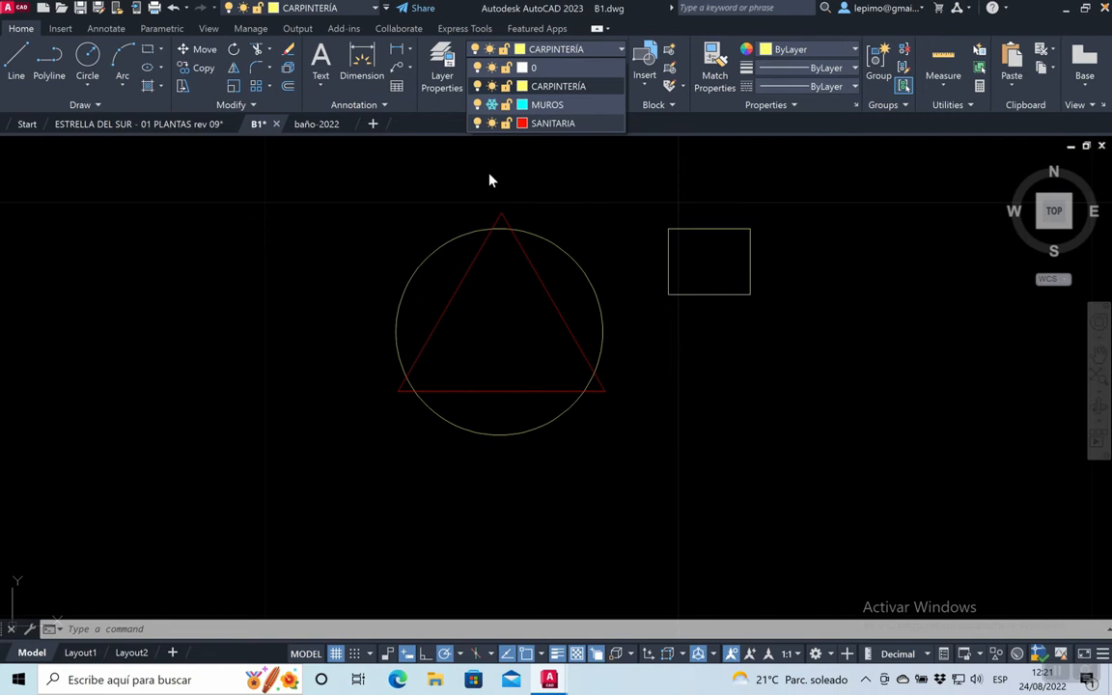
click(493, 105)
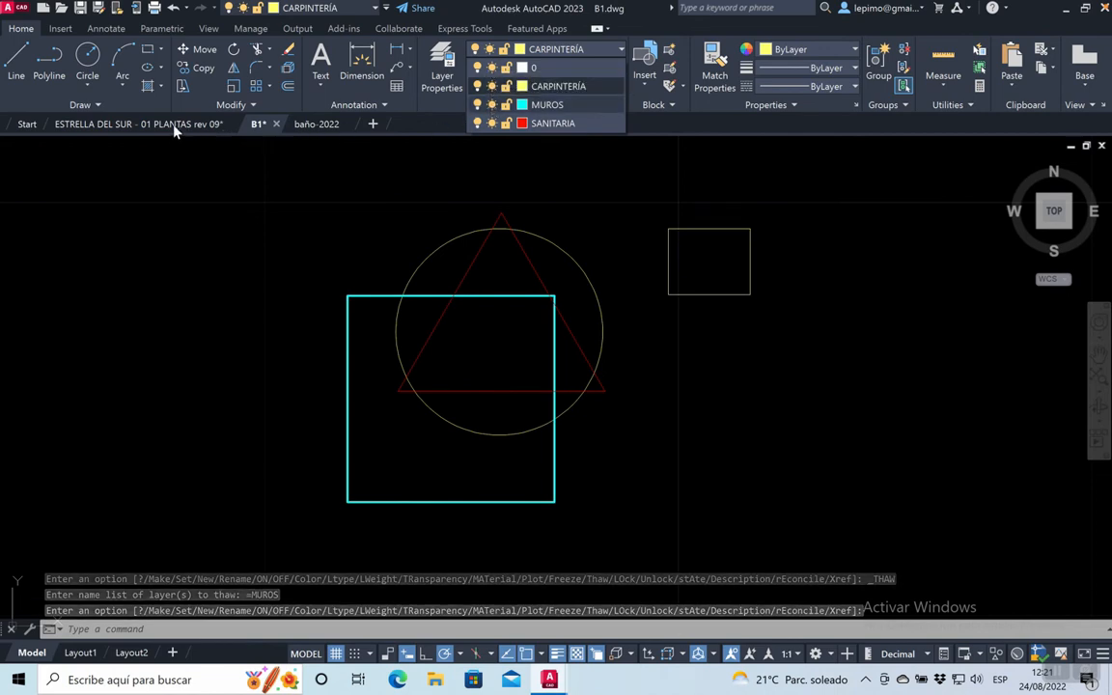
Switch to the ESTRELLA DEL SUR - 01 PLANTAS rev 09 drawing and examine its floor plan and layer list.
mouse_move(175, 132)
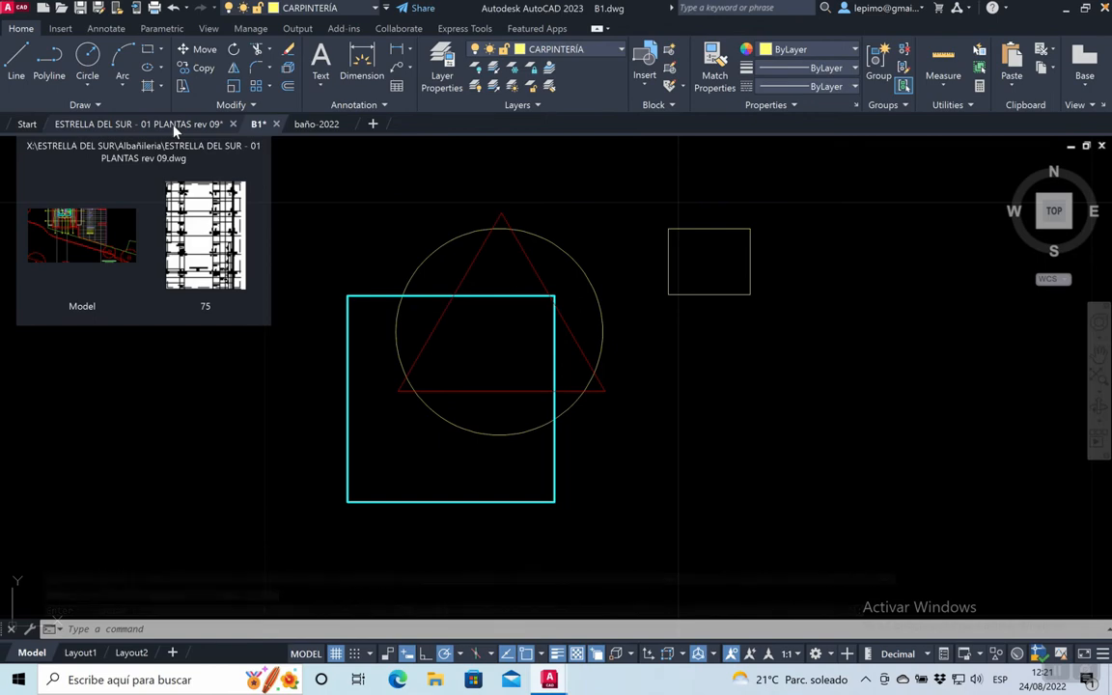
click(175, 132)
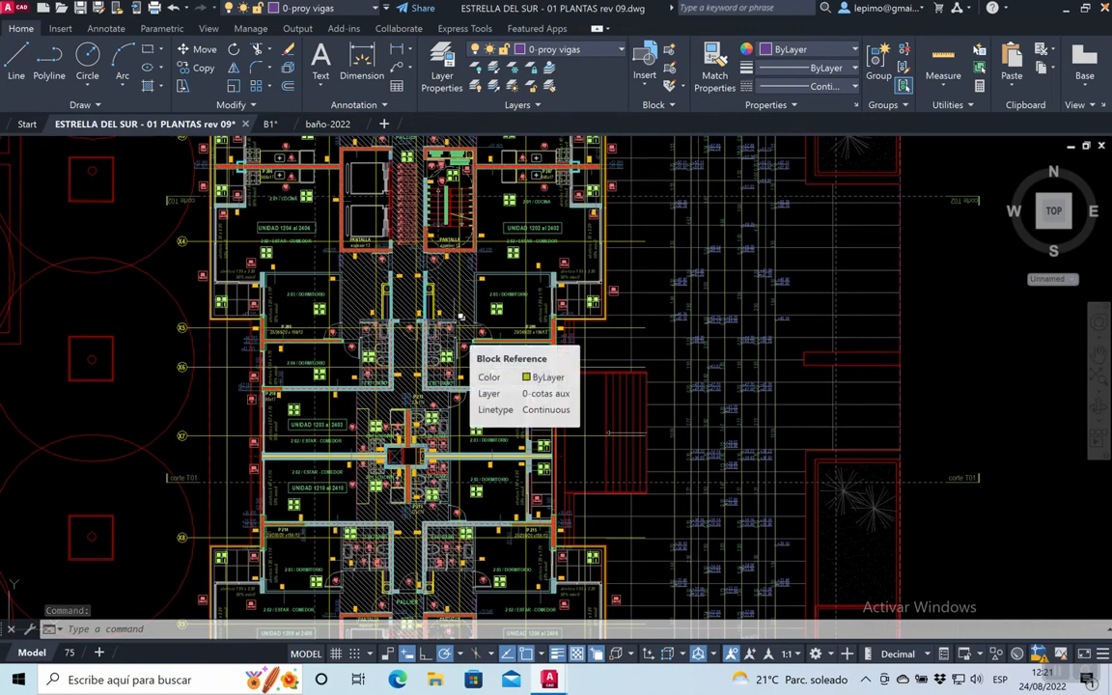
scroll(460, 317, up, 2)
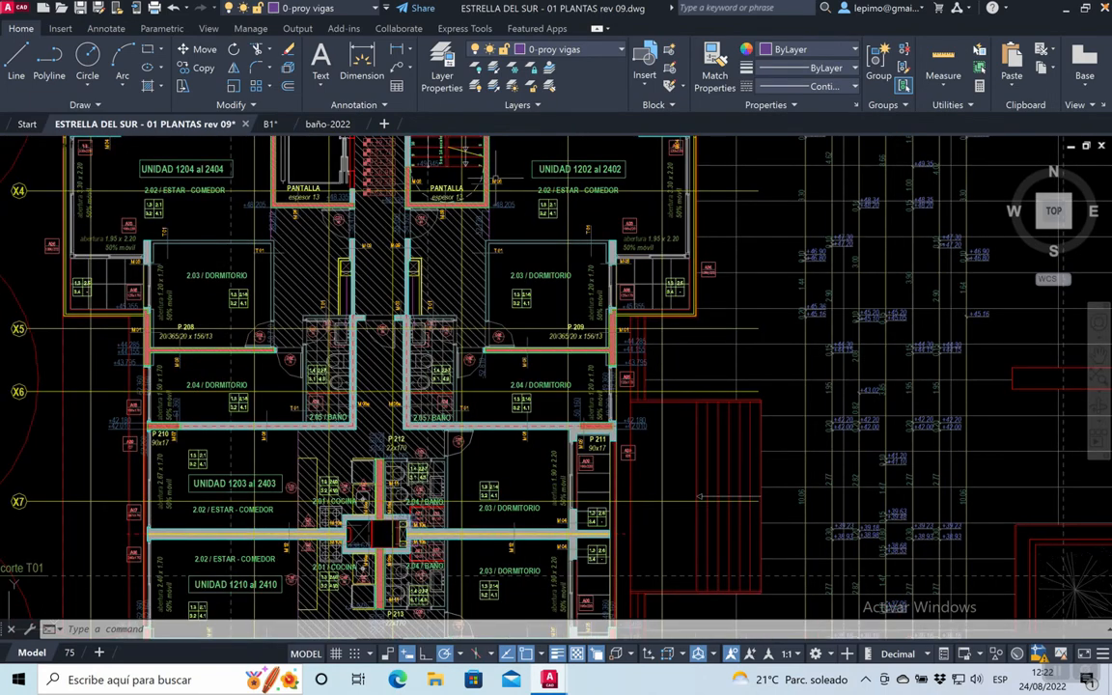
click(621, 50)
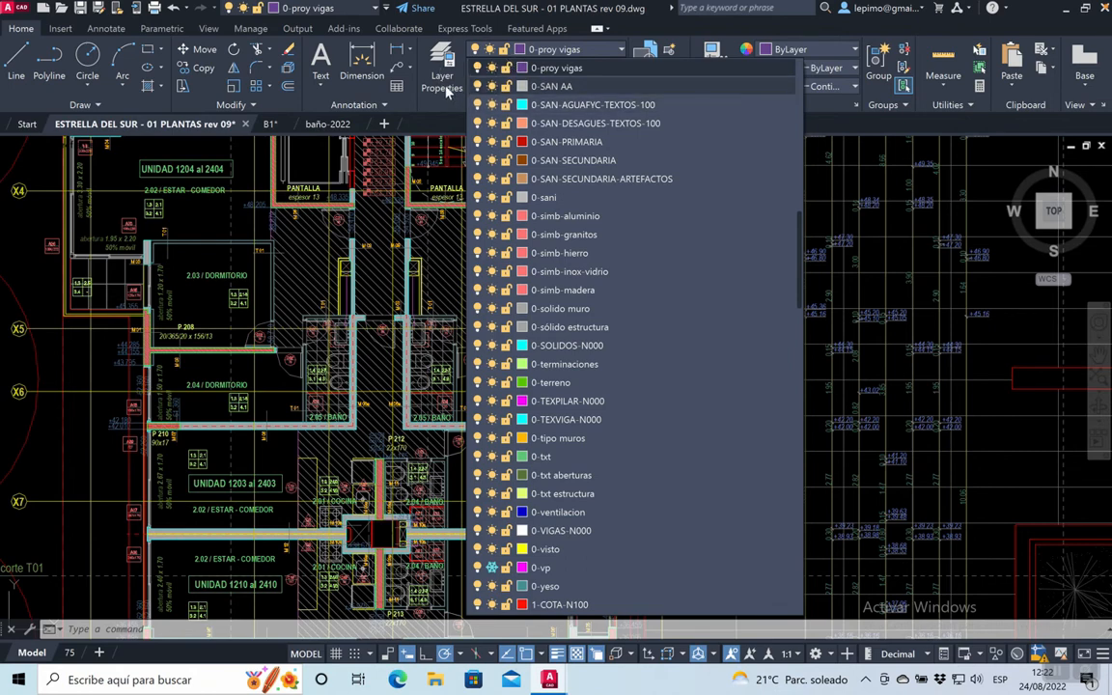
click(377, 305)
right_click(376, 301)
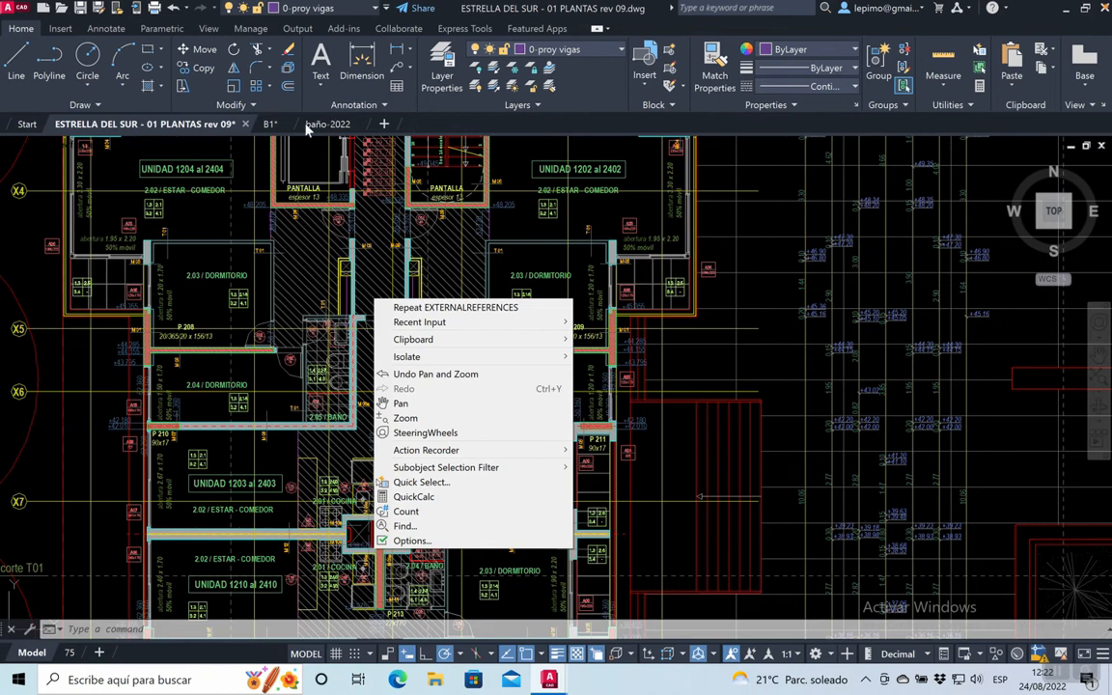
View the bathroom plan in the baño-2022 drawing and return to the B1 drawing.
click(338, 130)
click(333, 126)
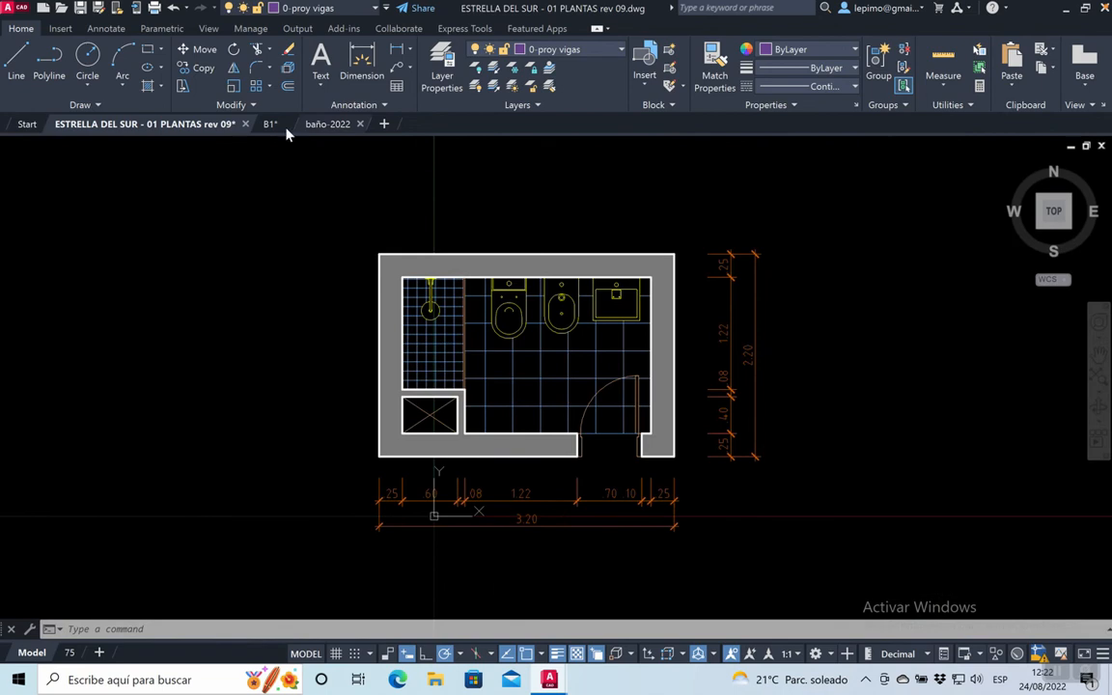
click(253, 127)
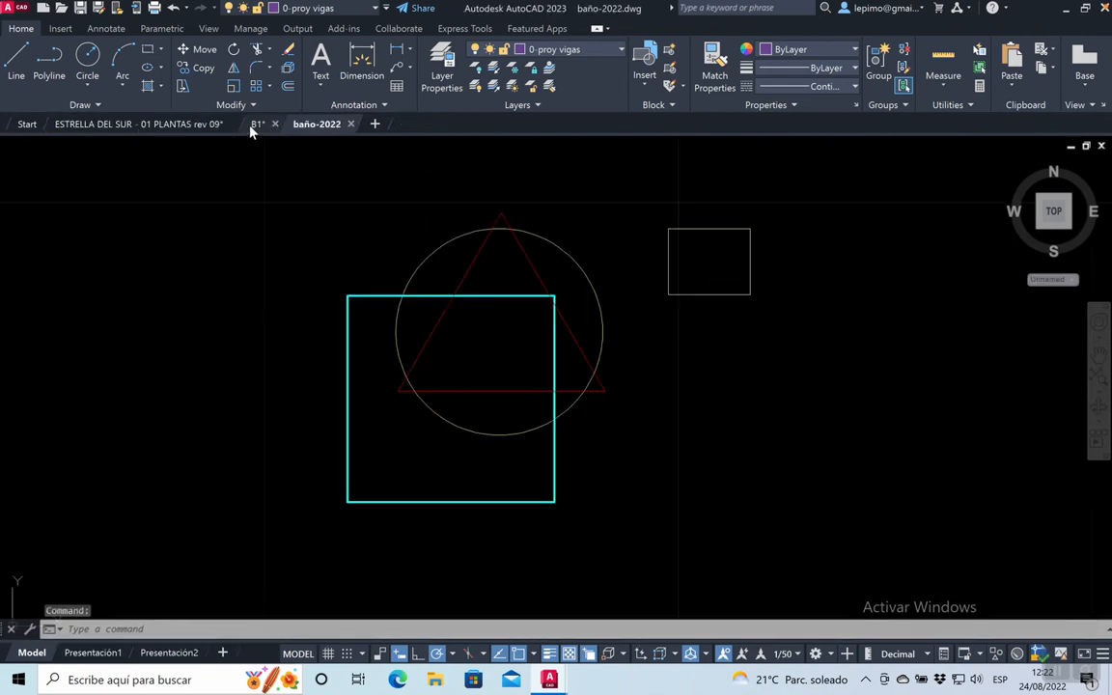
scroll(531, 345, down, 2)
scroll(531, 344, up, 2)
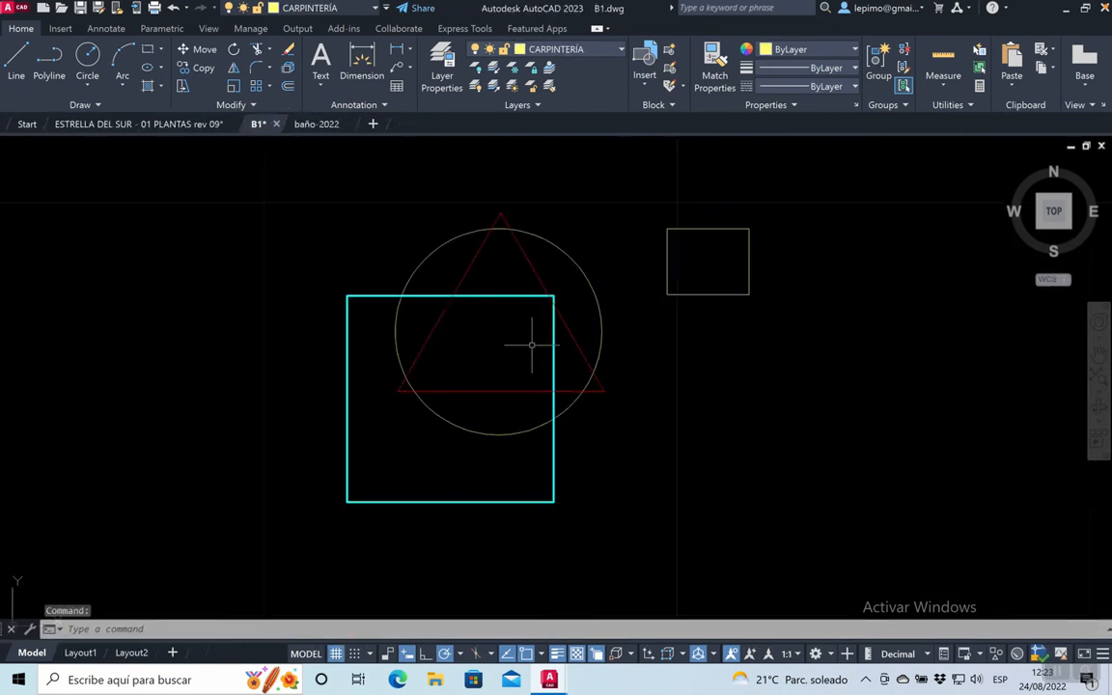
Lock the MUROS layer in the B1 drawing.
click(594, 50)
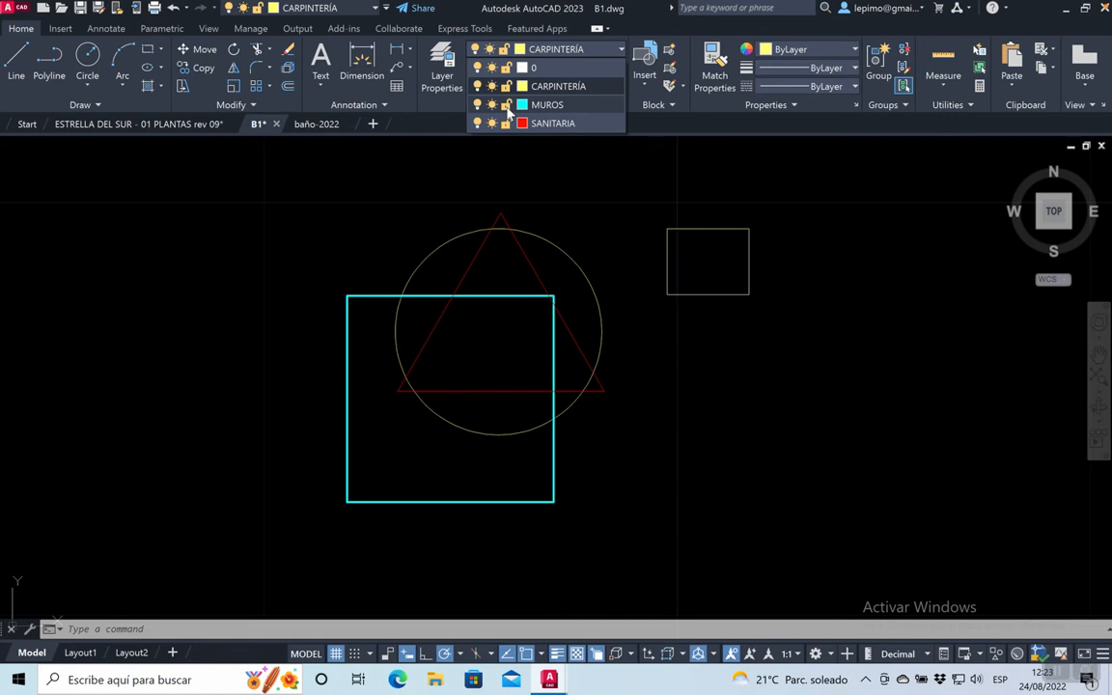
click(507, 107)
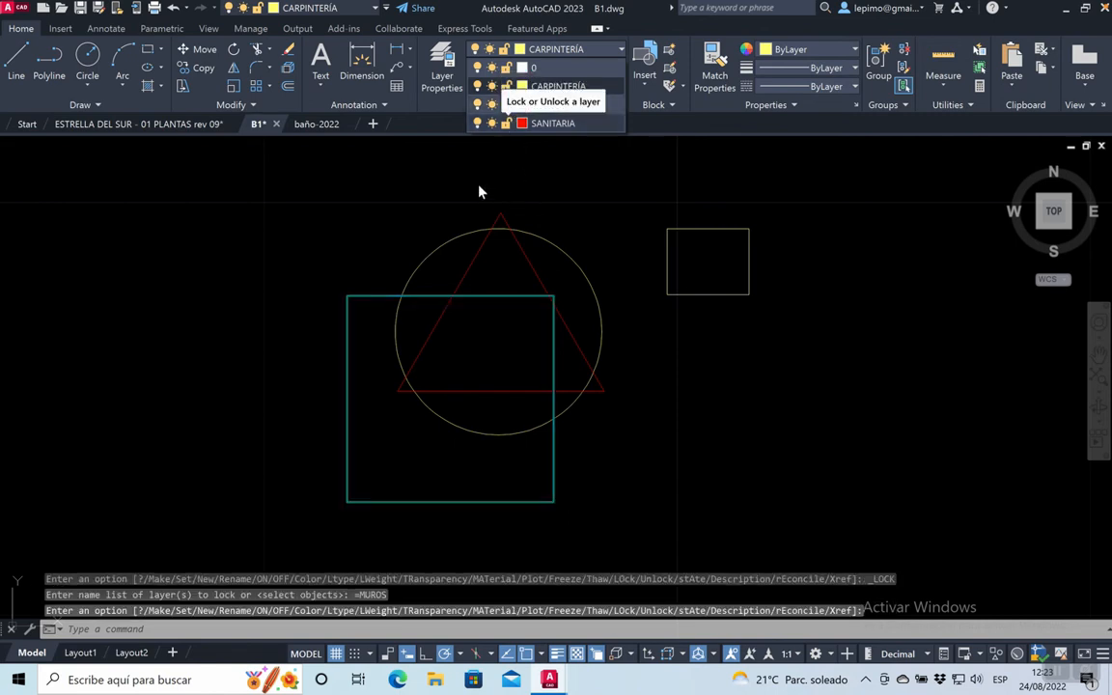
click(98, 59)
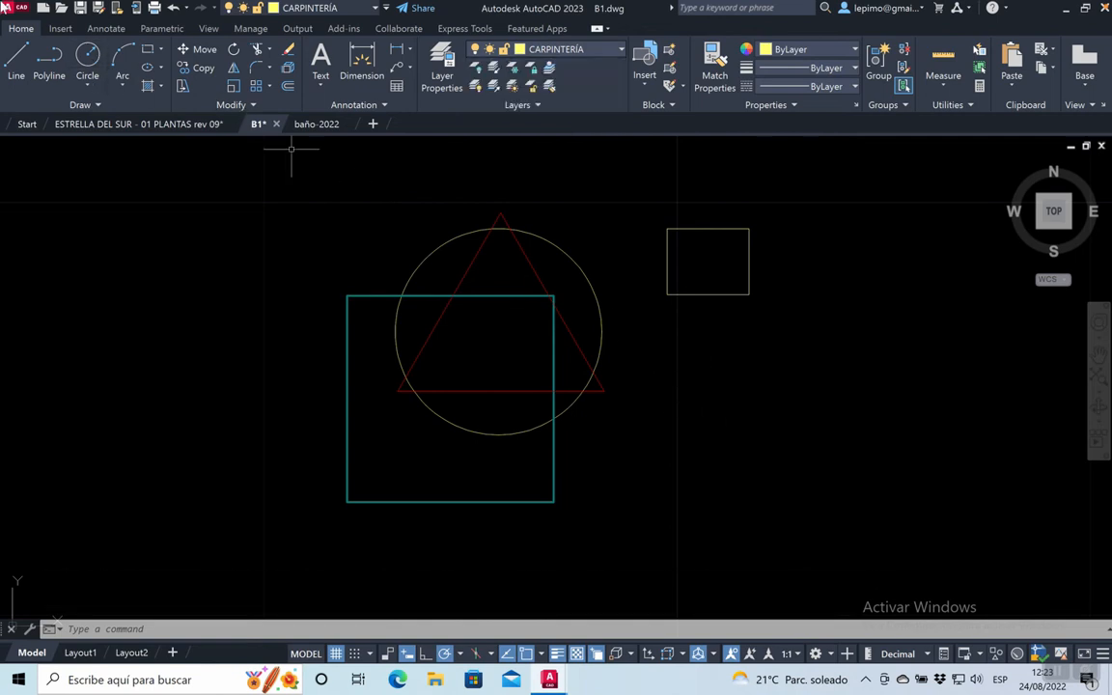
Draw a small circle below the small rectangle on the current CARPINTERÍA layer.
click(87, 58)
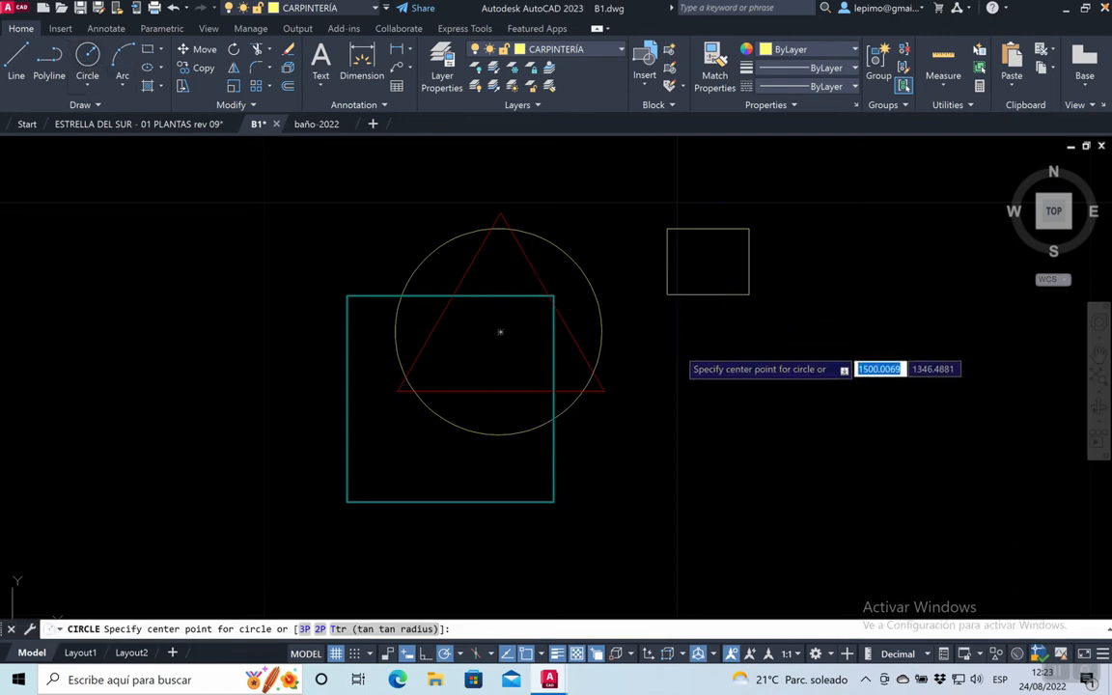
click(697, 402)
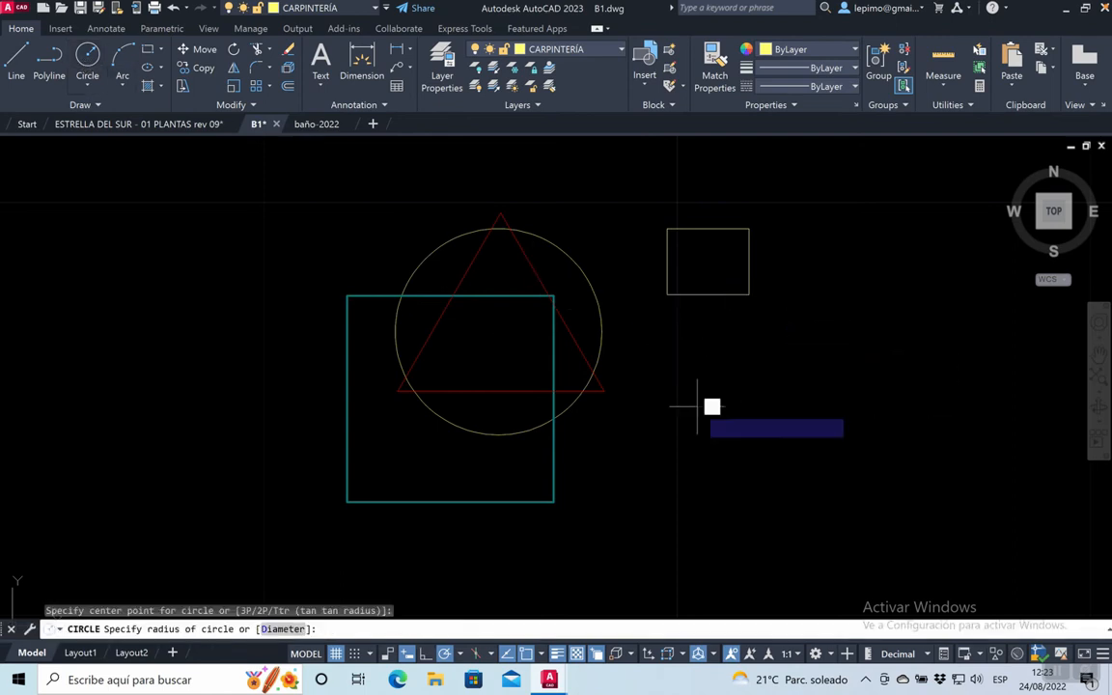
click(697, 354)
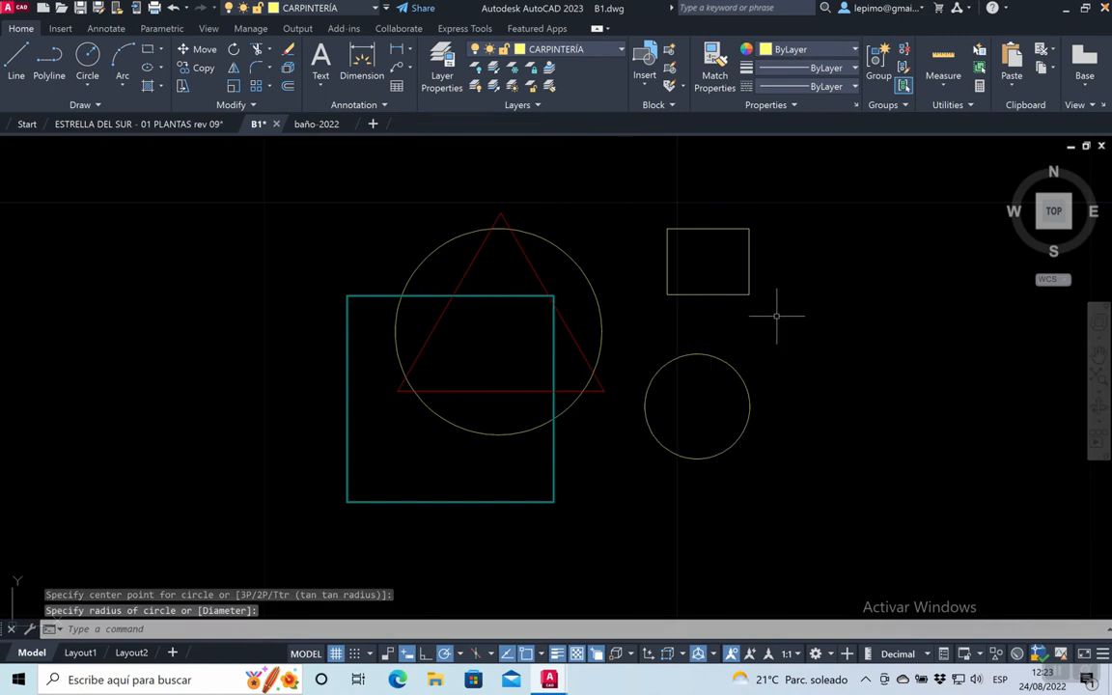
Assign the new small circle to the locked MUROS layer and clear the selection.
click(739, 377)
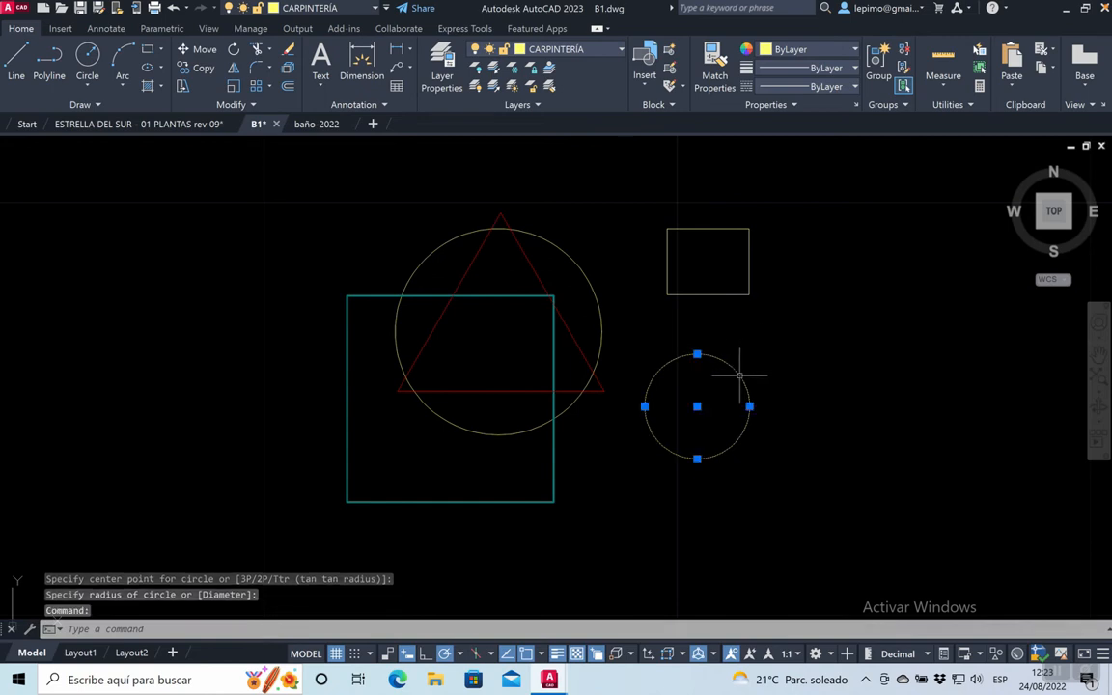
click(596, 49)
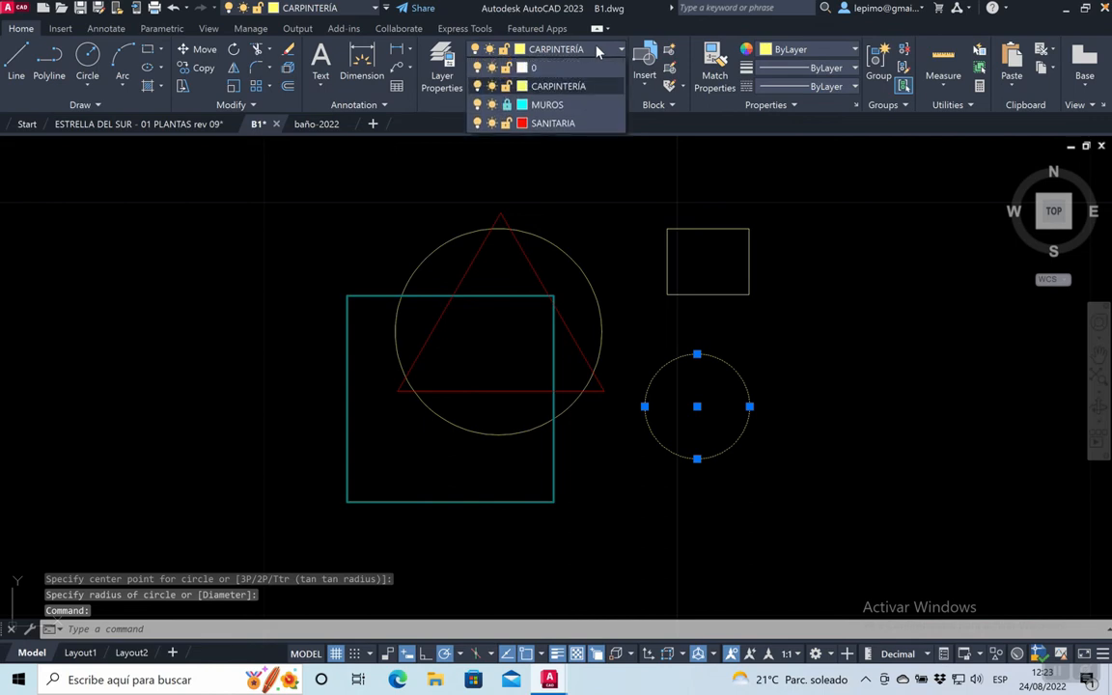
click(572, 106)
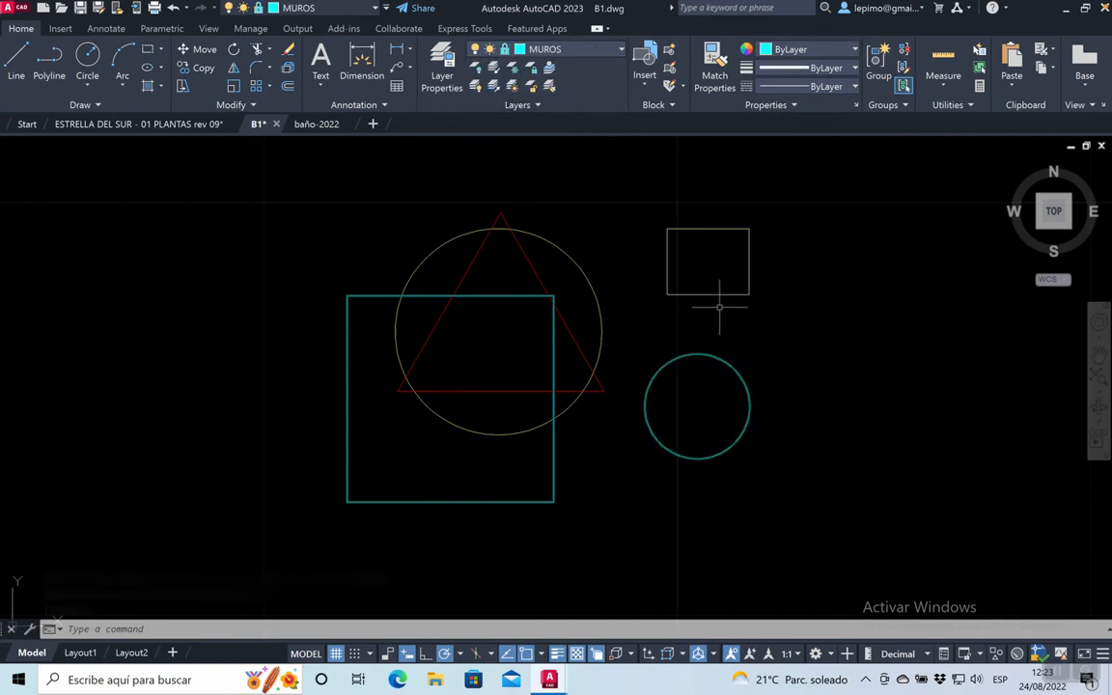
key(Escape)
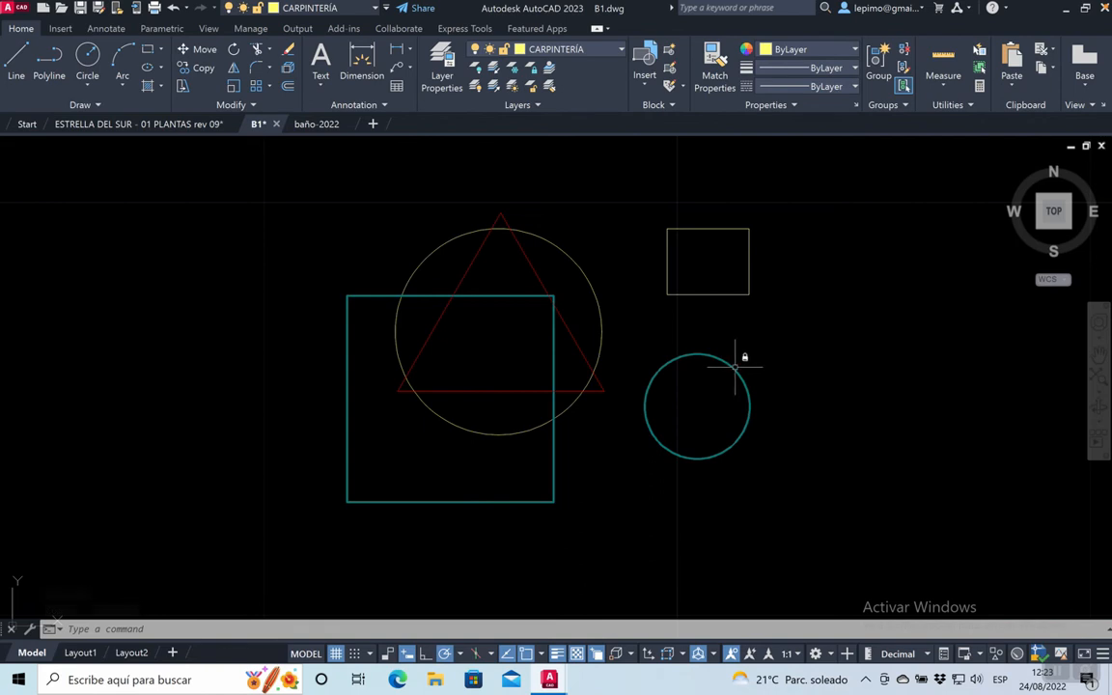
Try to select the small circle on the locked MUROS layer, directly and with a crossing window.
click(735, 367)
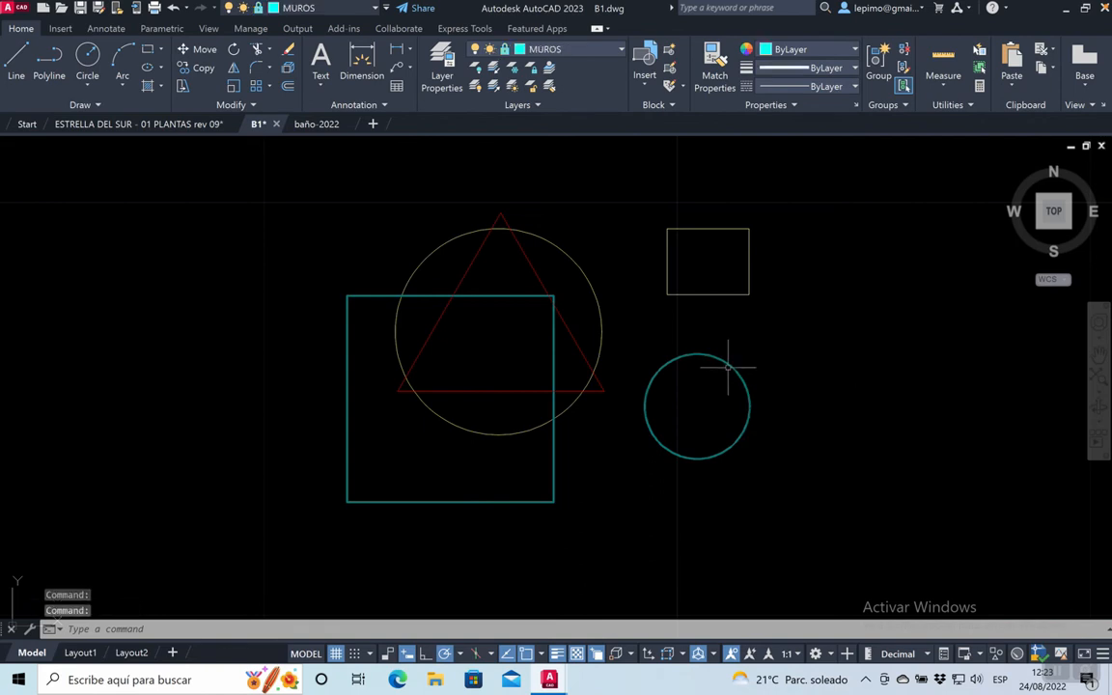
click(726, 349)
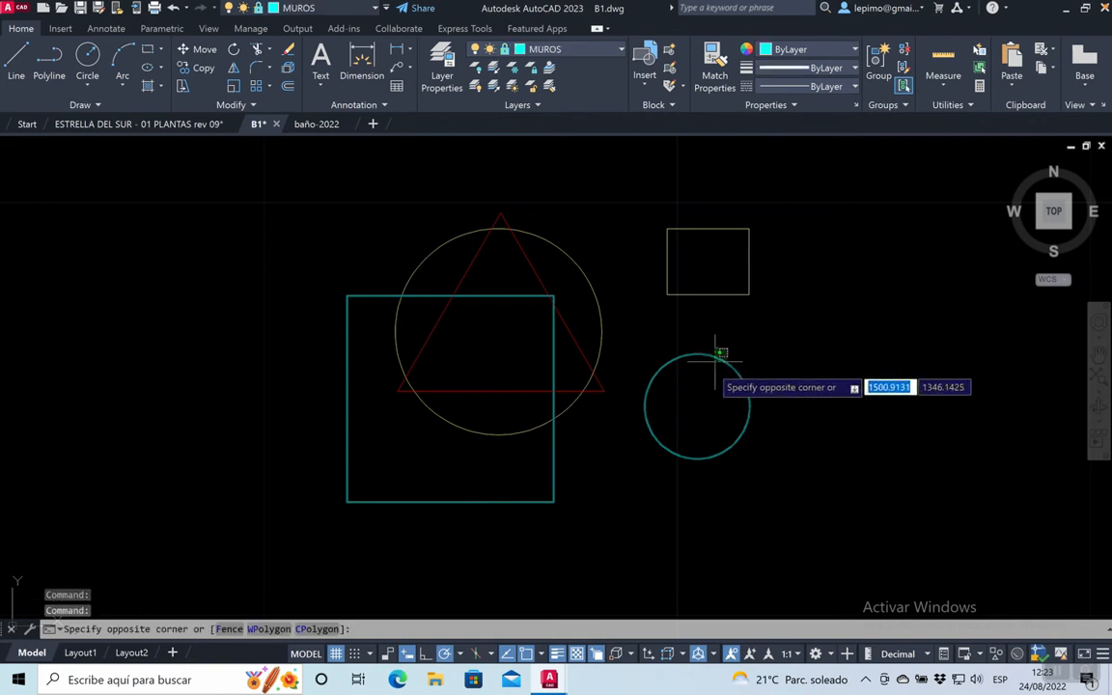
click(710, 369)
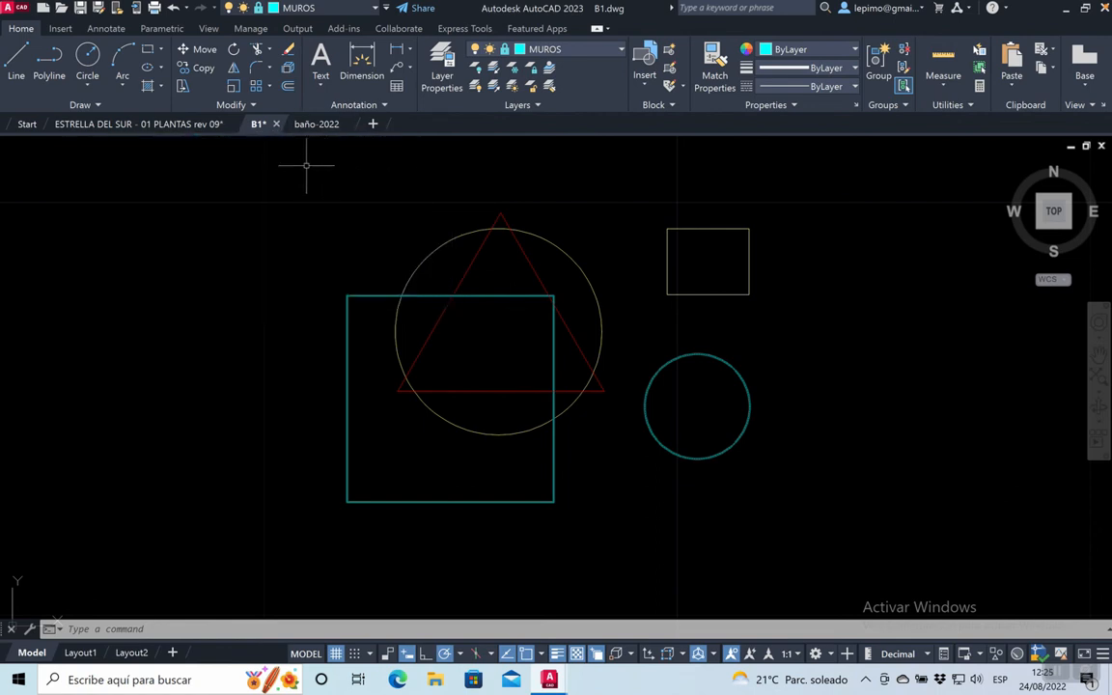
Assign the large circle around the triangle to the SANITARIA layer and clear the selection.
click(530, 233)
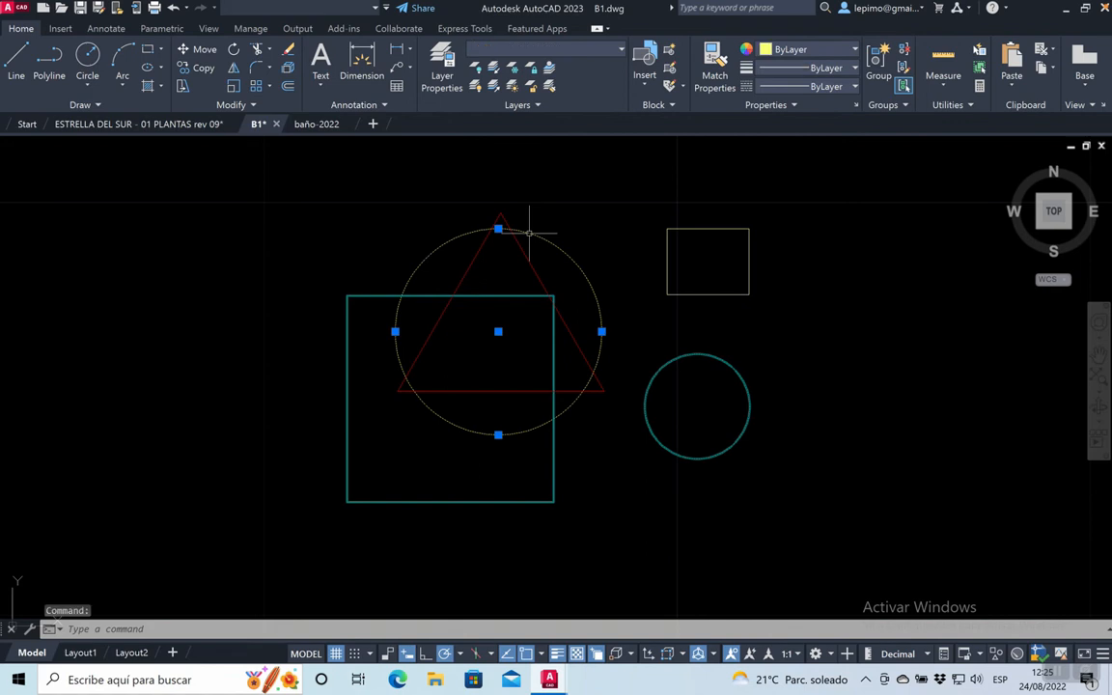
key(Escape)
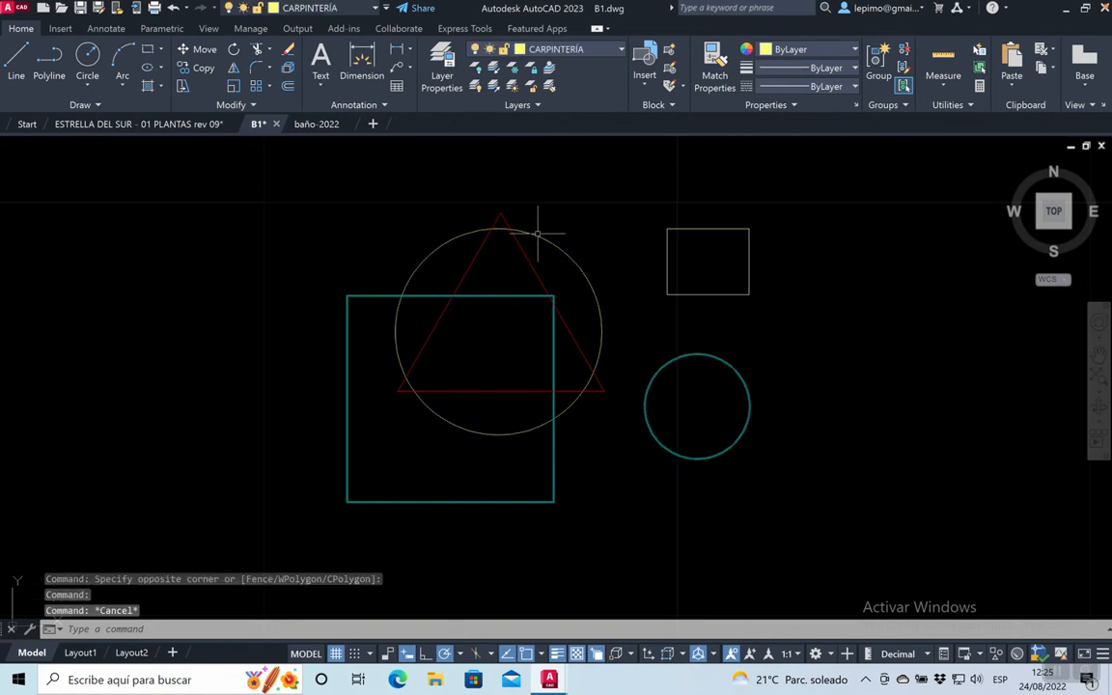
click(537, 233)
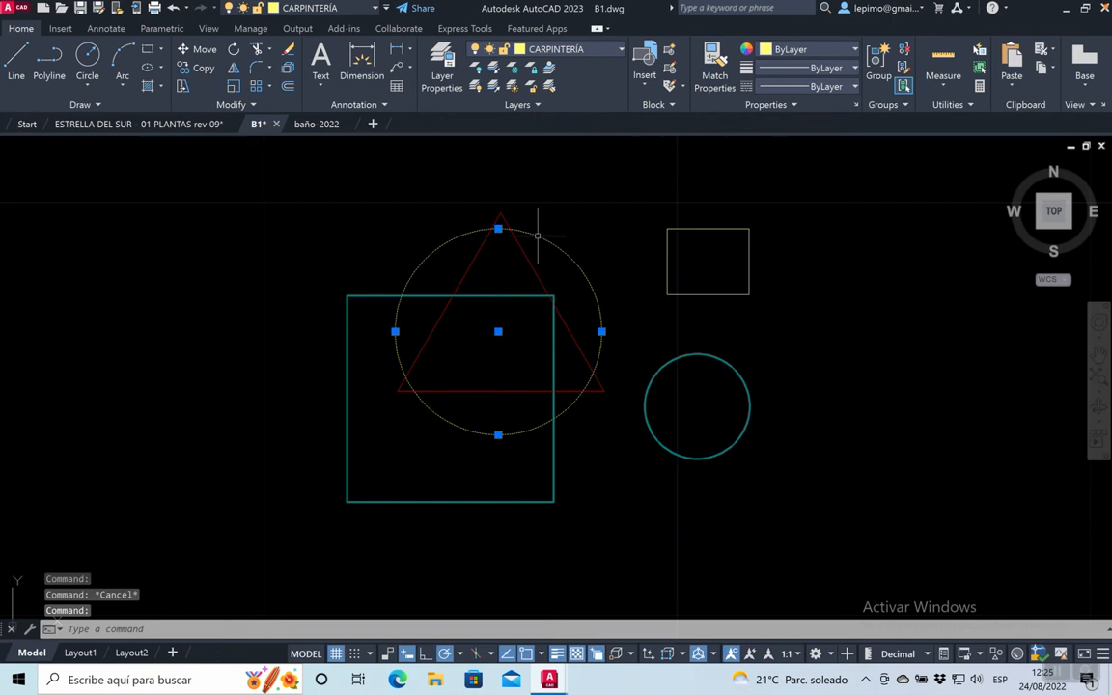
click(551, 50)
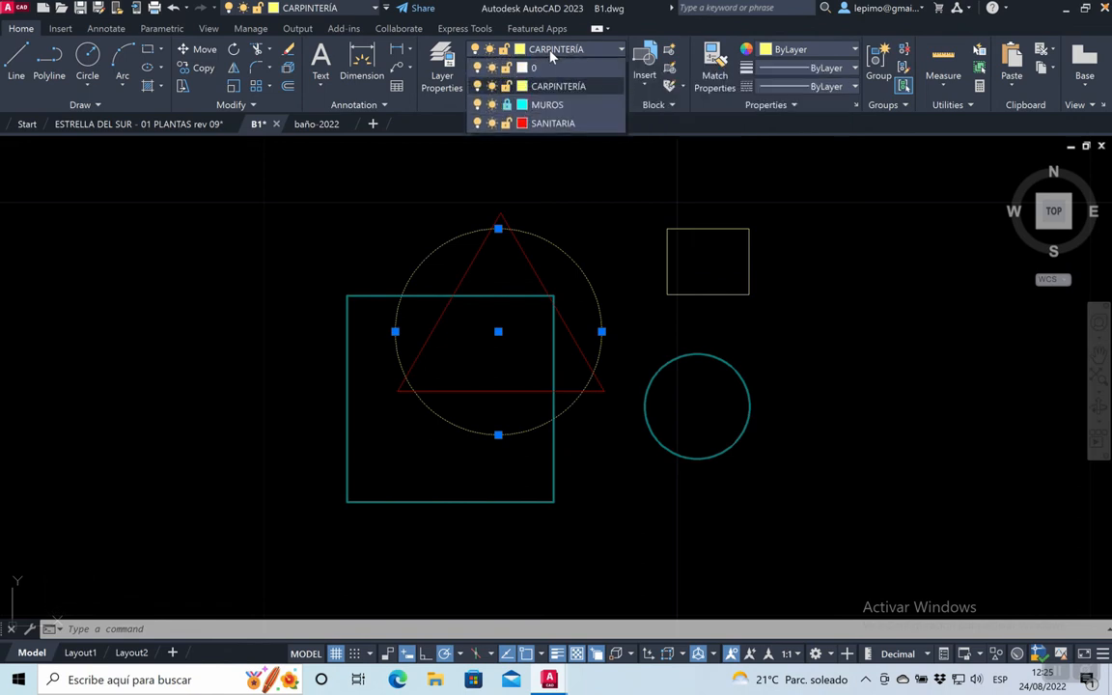
click(547, 124)
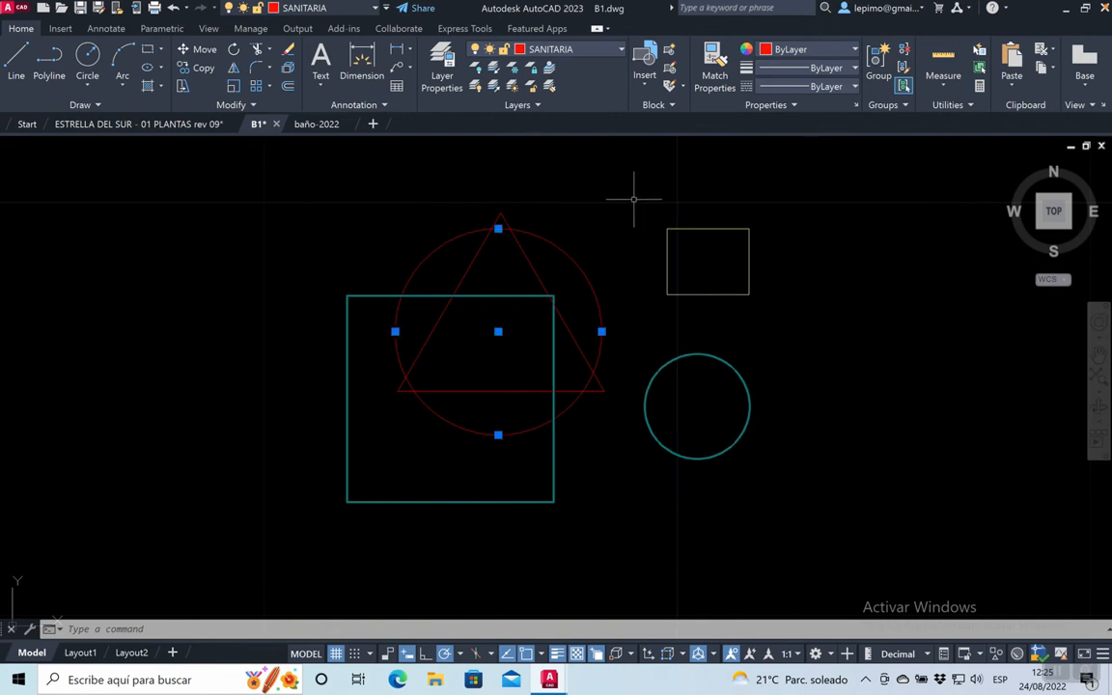
key(Escape)
key(Escape)
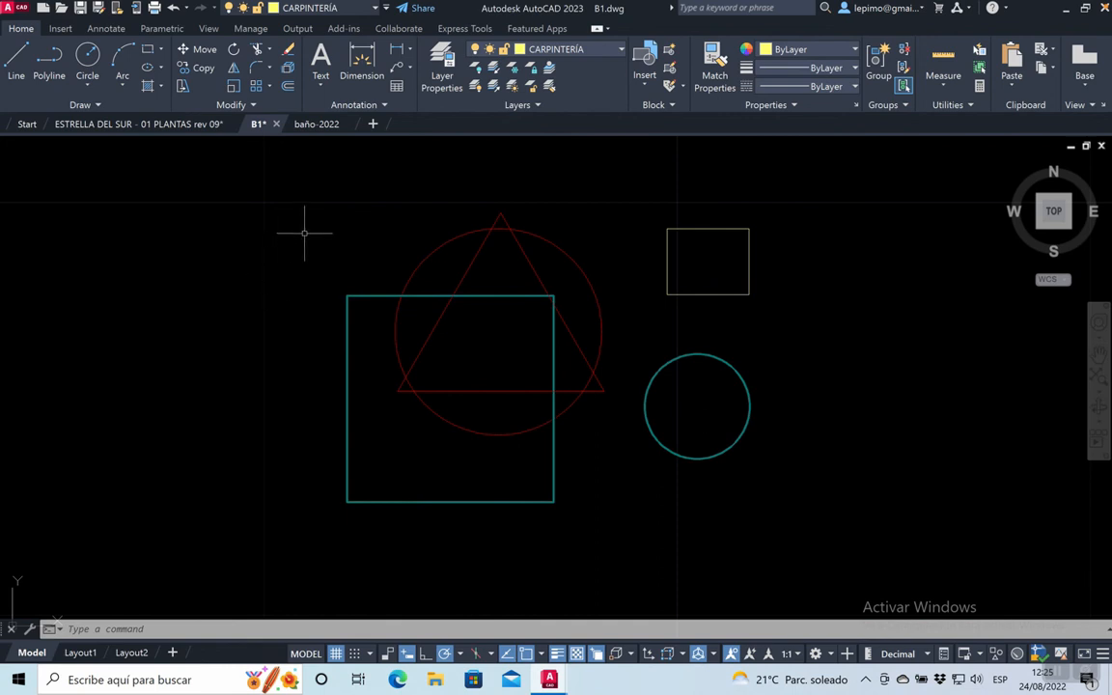
Select the large square and unlock its MUROS layer.
click(370, 295)
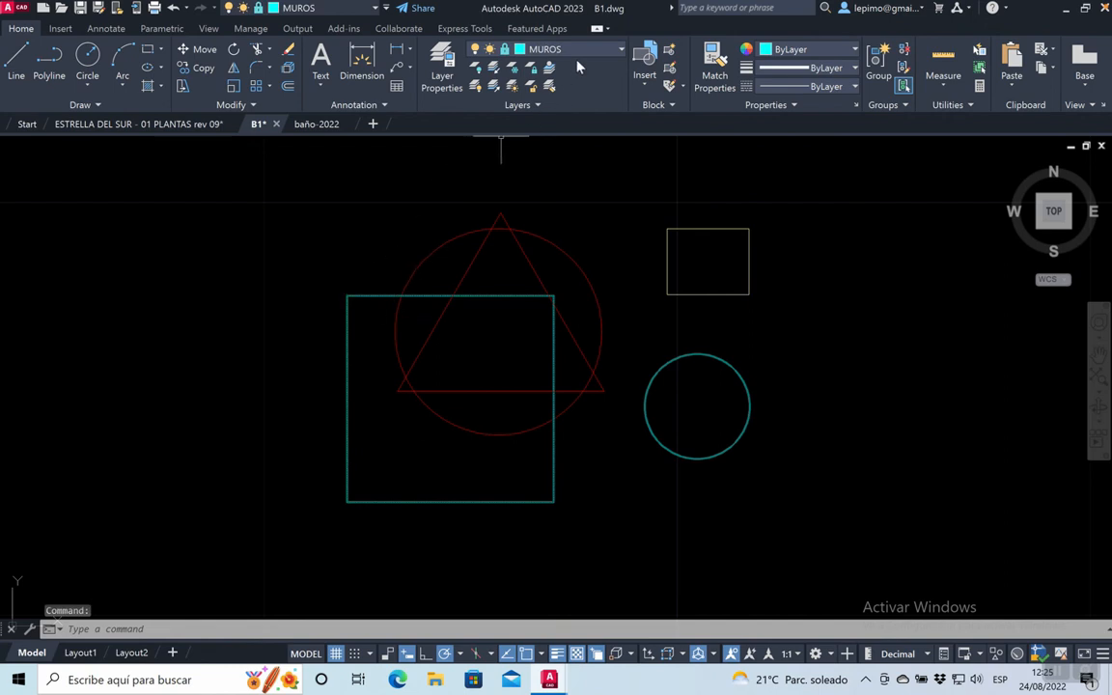
click(529, 48)
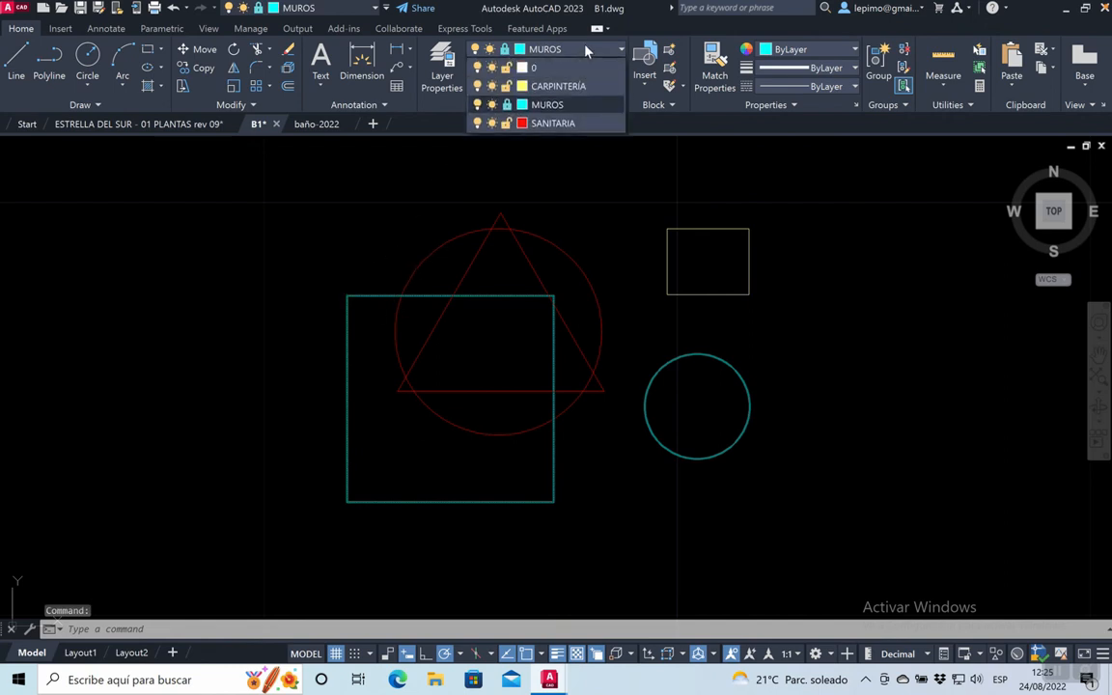
click(506, 104)
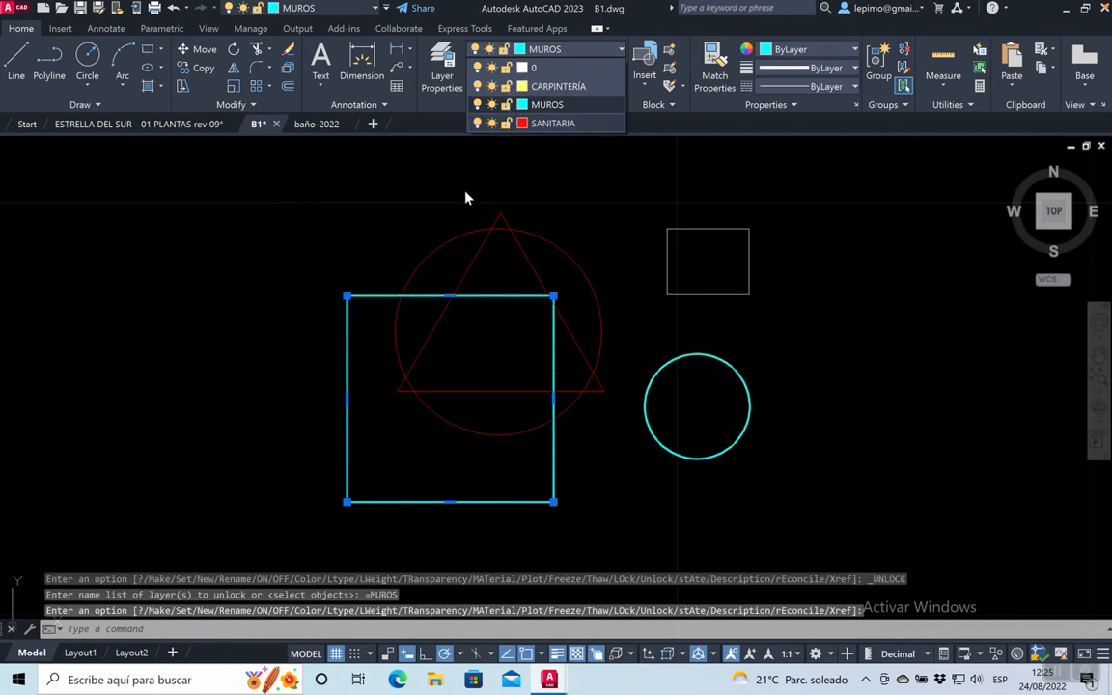
Open the properties of the selected large square.
right_click(370, 295)
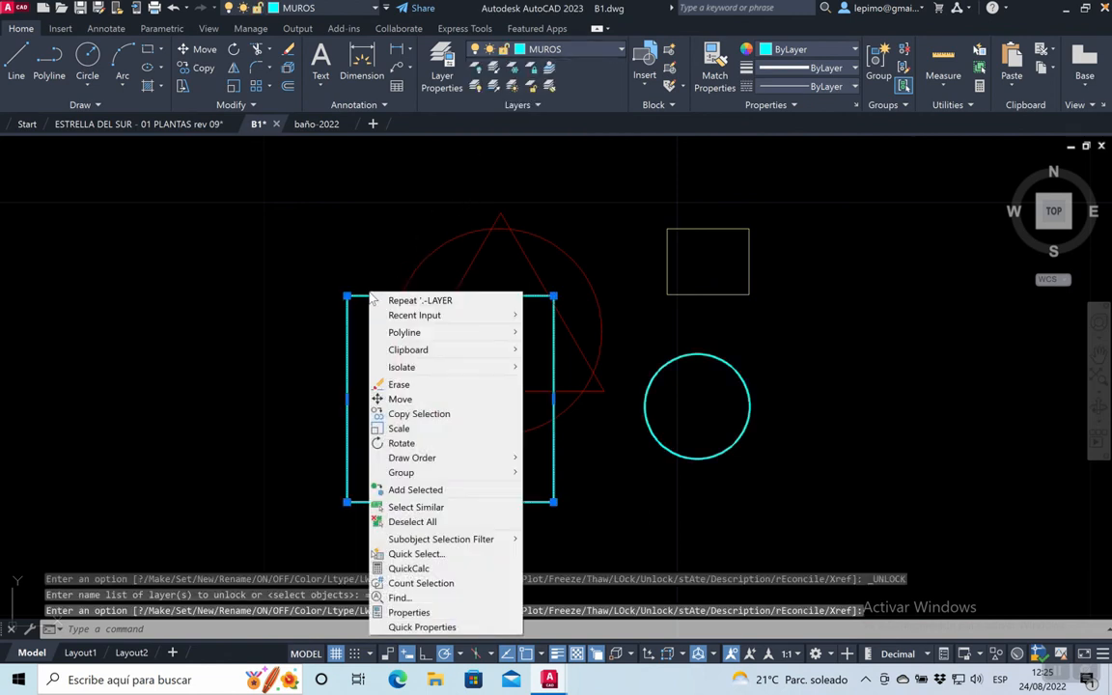
click(408, 612)
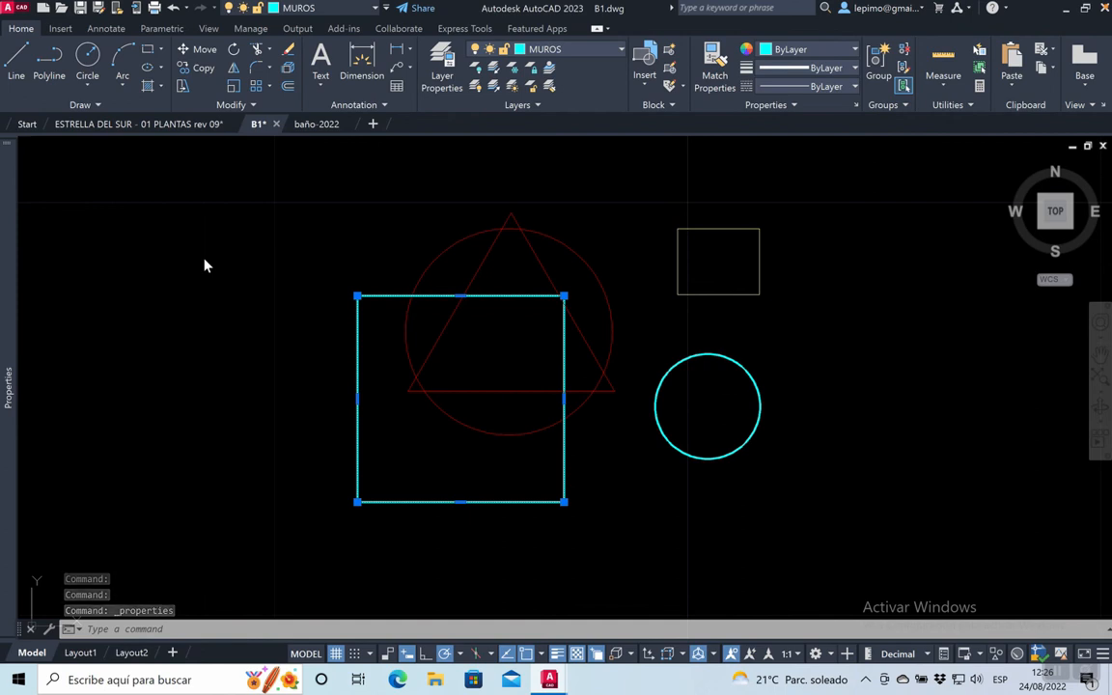
Examine the layer choices available in the selected large square's properties without changing its layer.
mouse_move(9, 251)
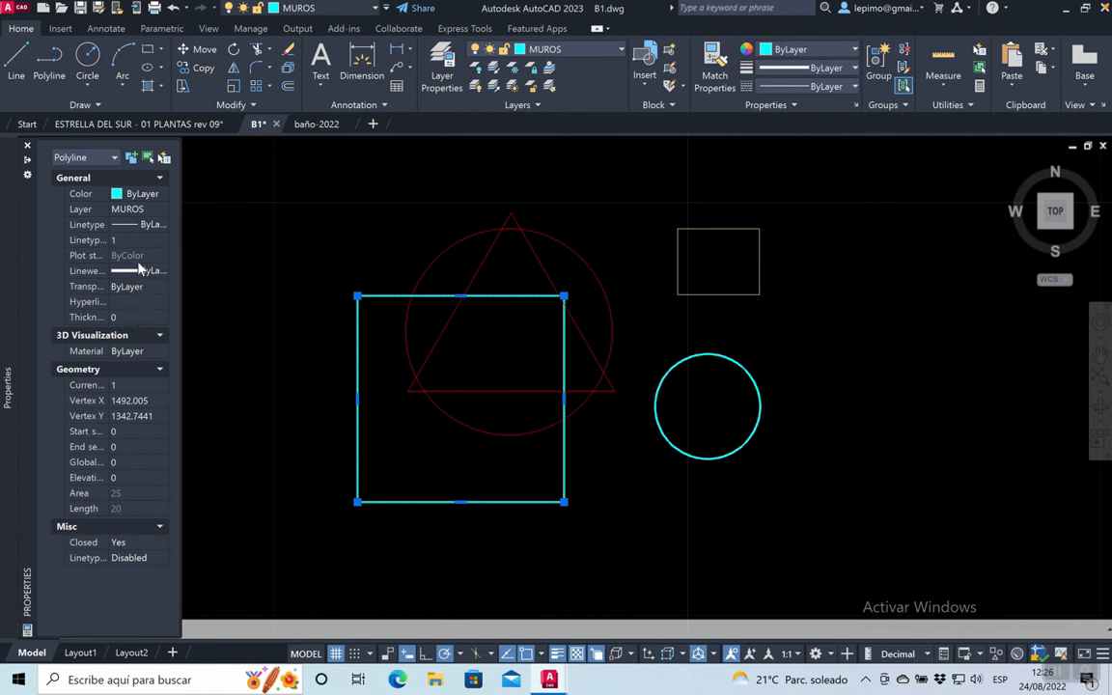
click(149, 211)
click(162, 210)
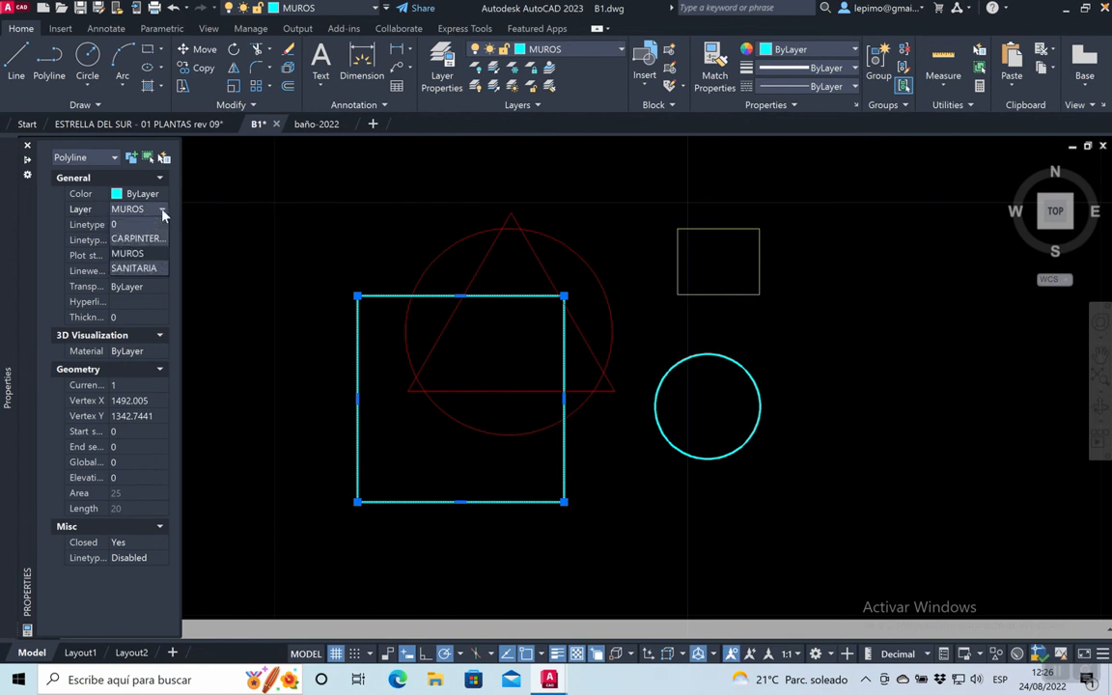
click(162, 210)
click(163, 211)
click(162, 211)
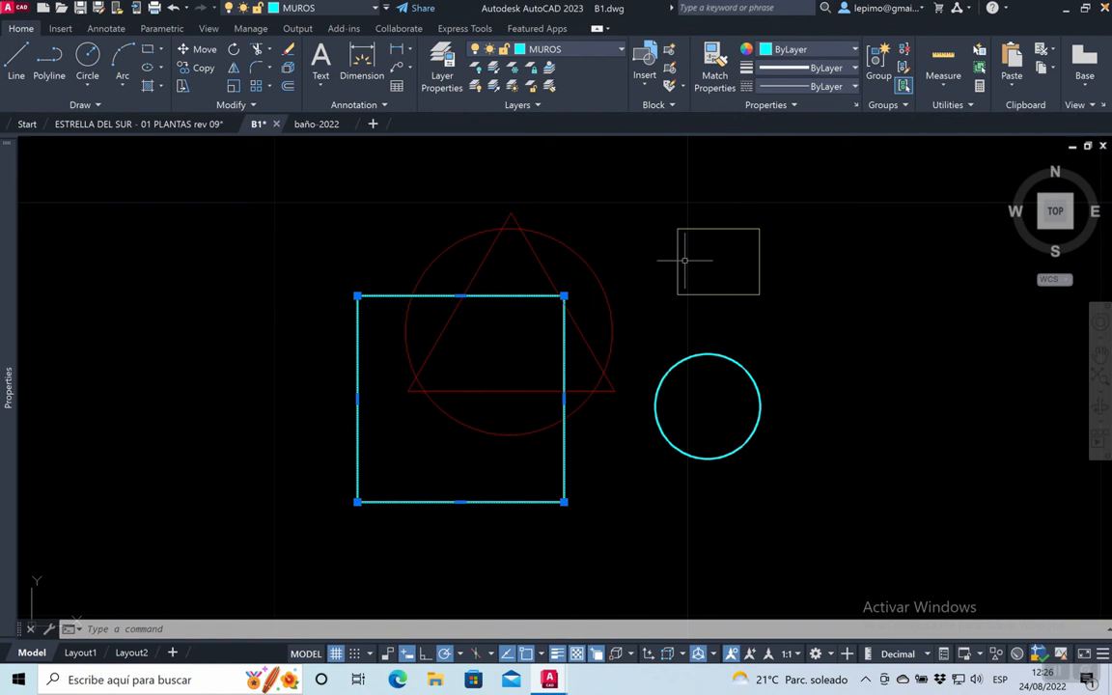
Look through the object colour choices for the selected large square and leave its colour set to ByLayer.
click(850, 50)
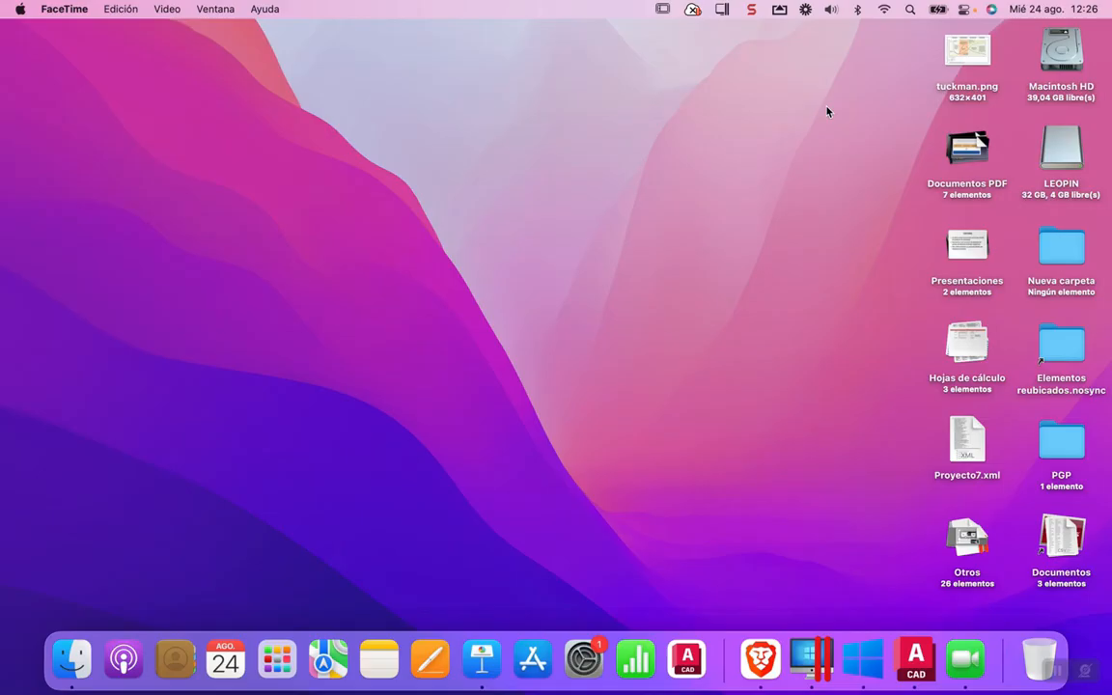
key(ctrl+Right)
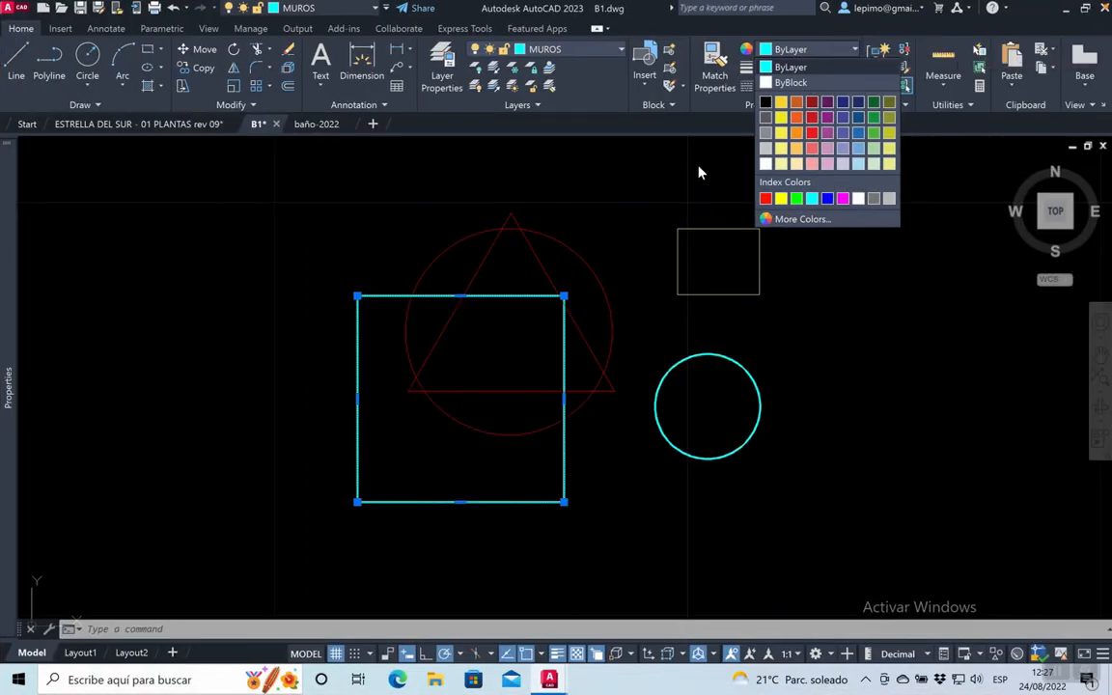
click(822, 53)
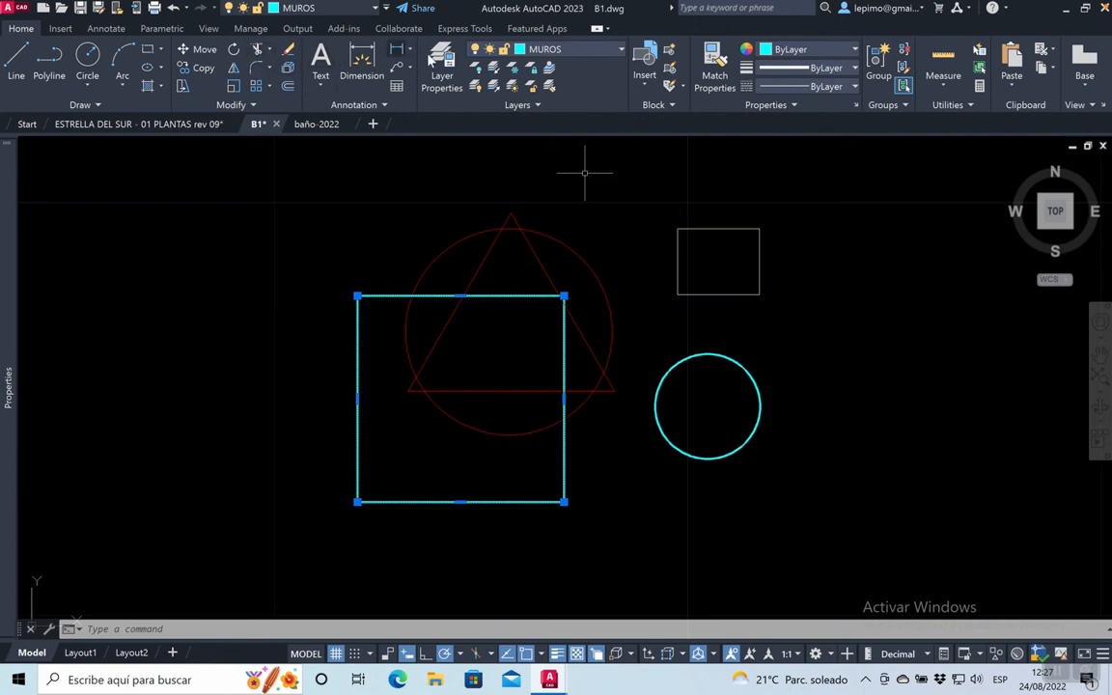
Create a new layer named DISCONTINUAS in the Layer Properties Manager.
click(444, 68)
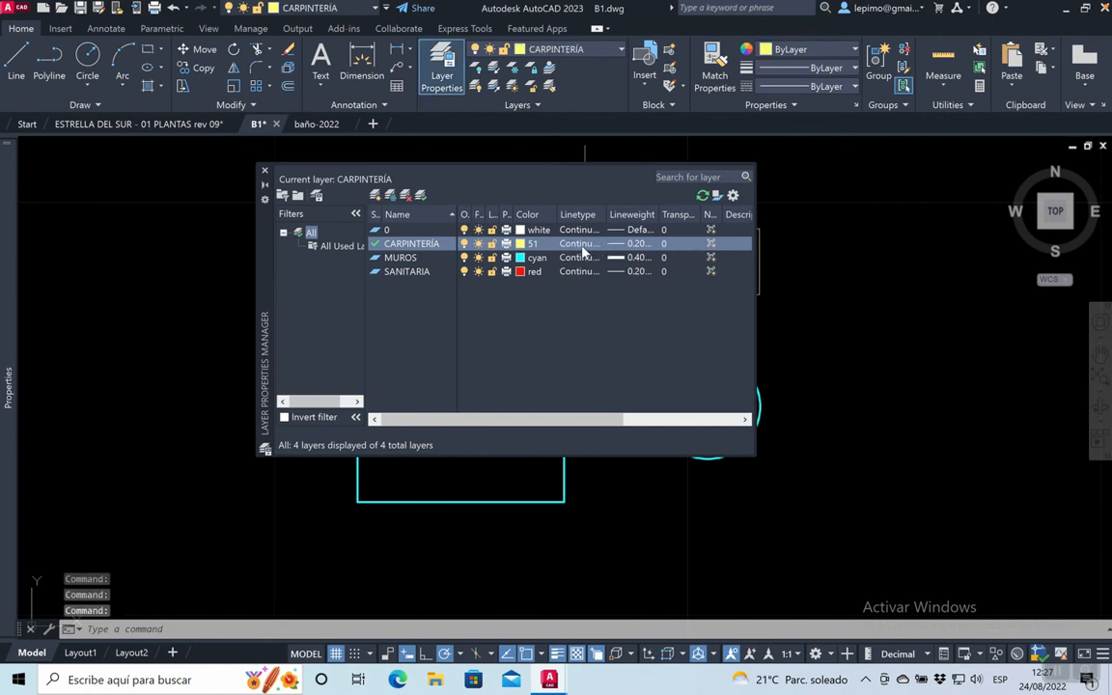
click(375, 196)
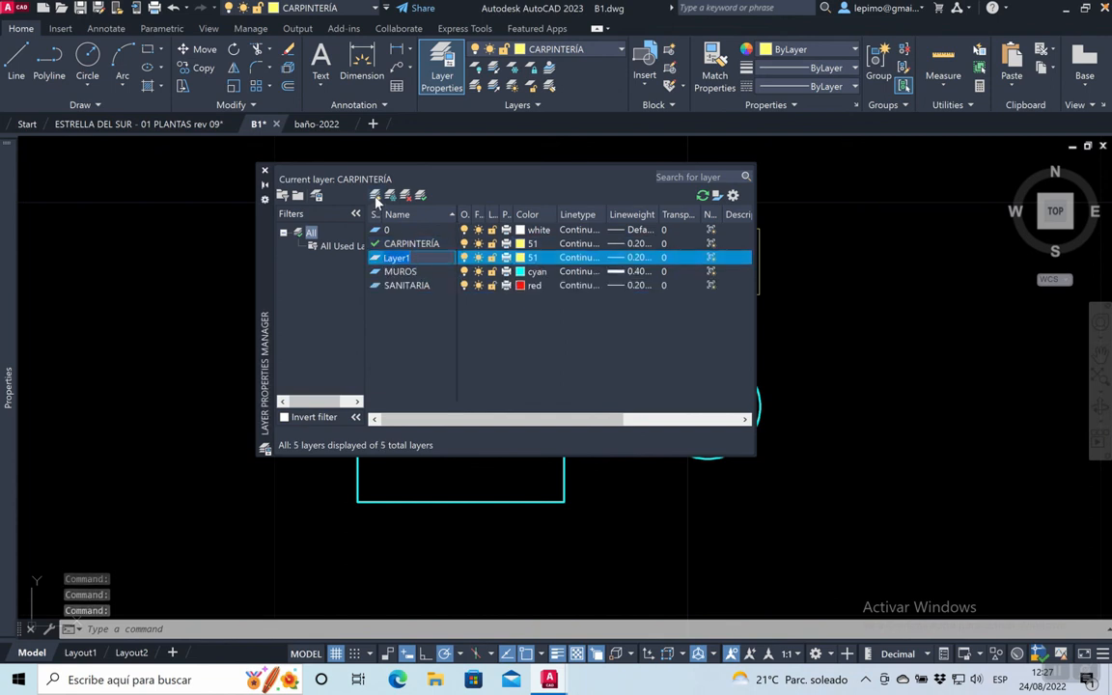
text(DISCONTINUASA)
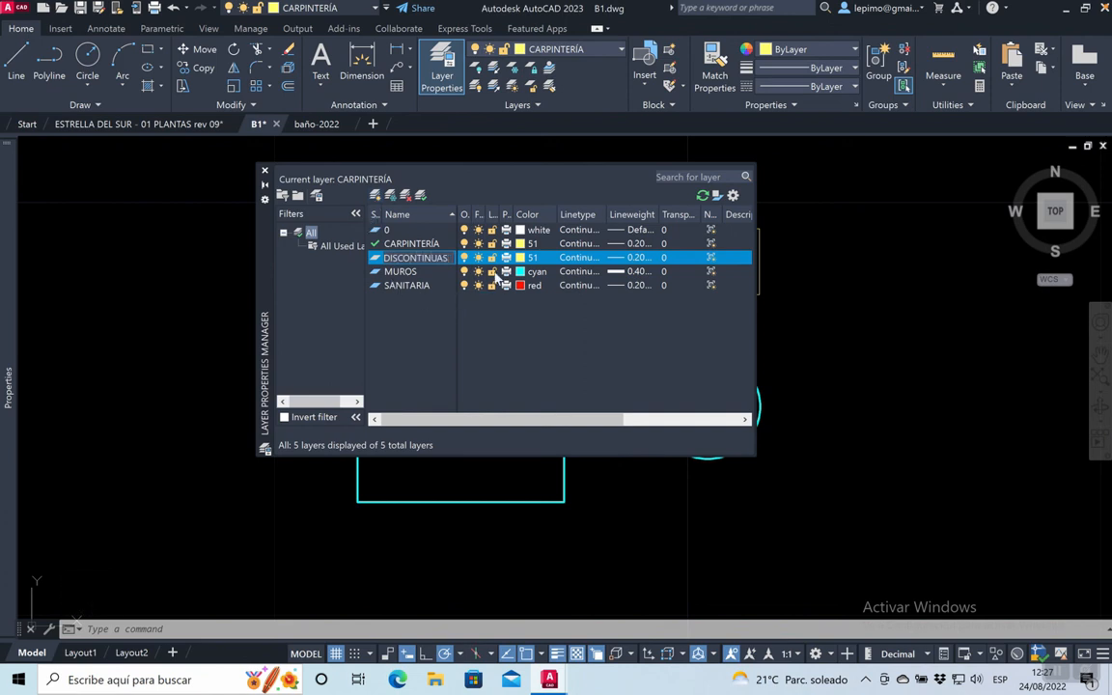
Set the DISCONTINUAS layer's colour to index 80 and its lineweight to 0.15 mm.
click(522, 259)
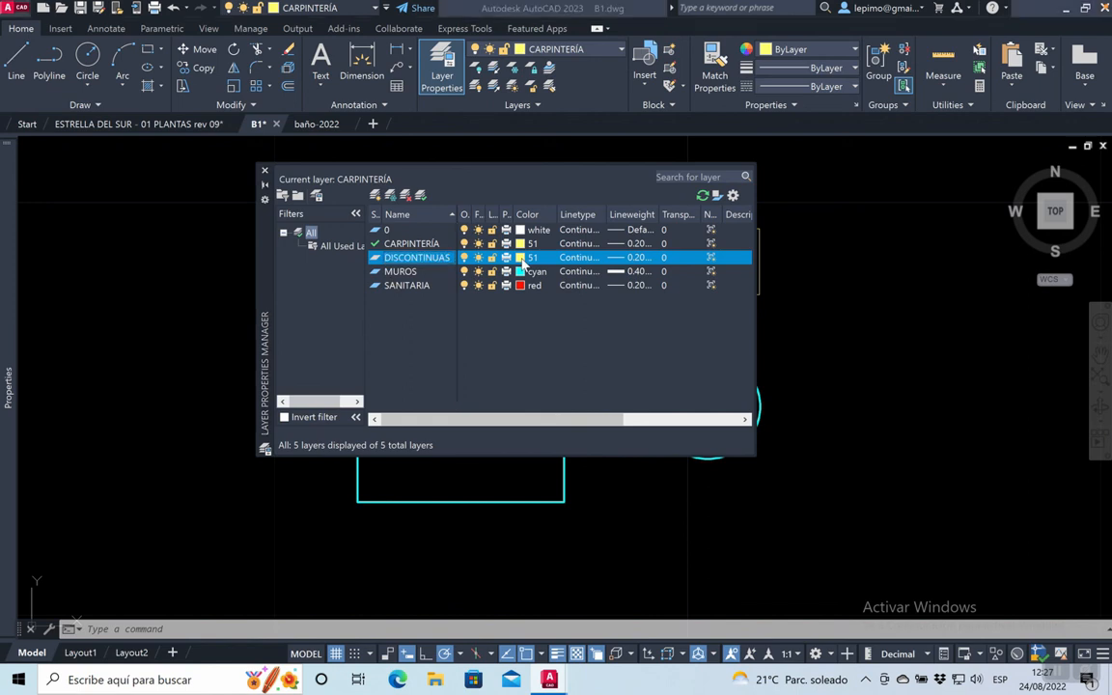
click(522, 259)
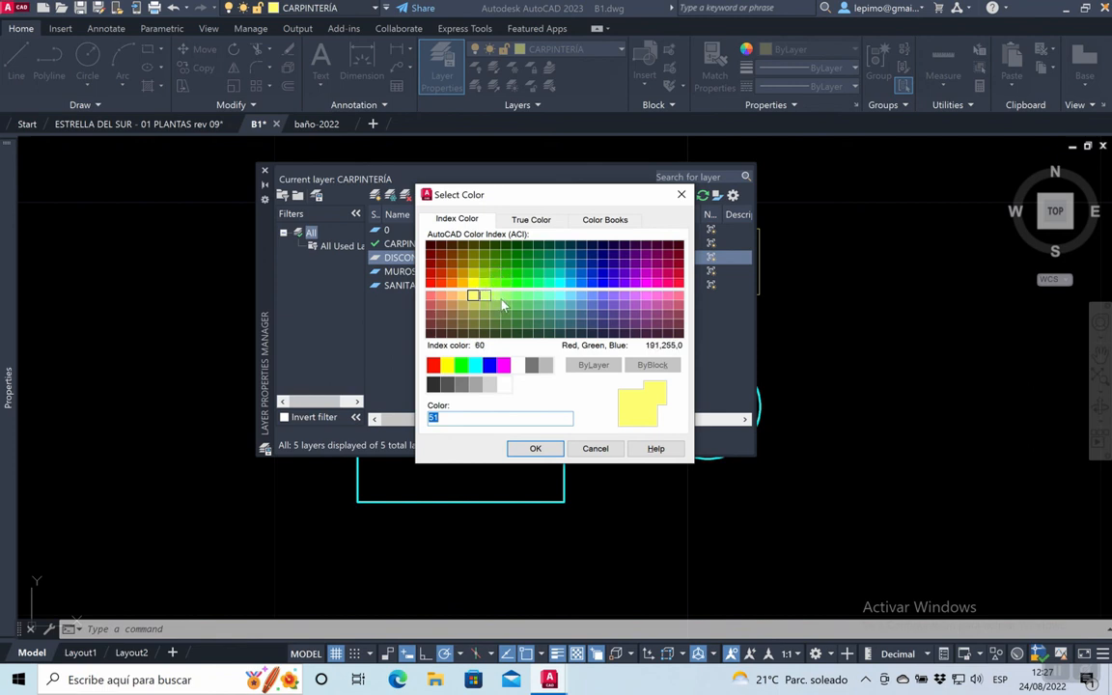
click(506, 282)
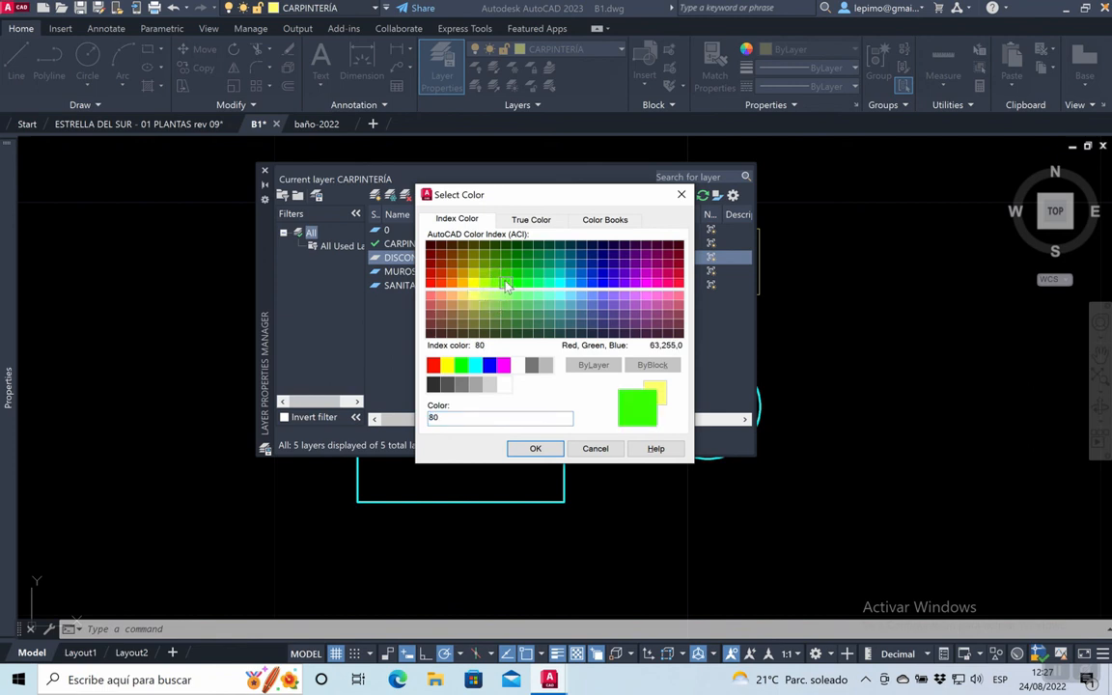
click(534, 448)
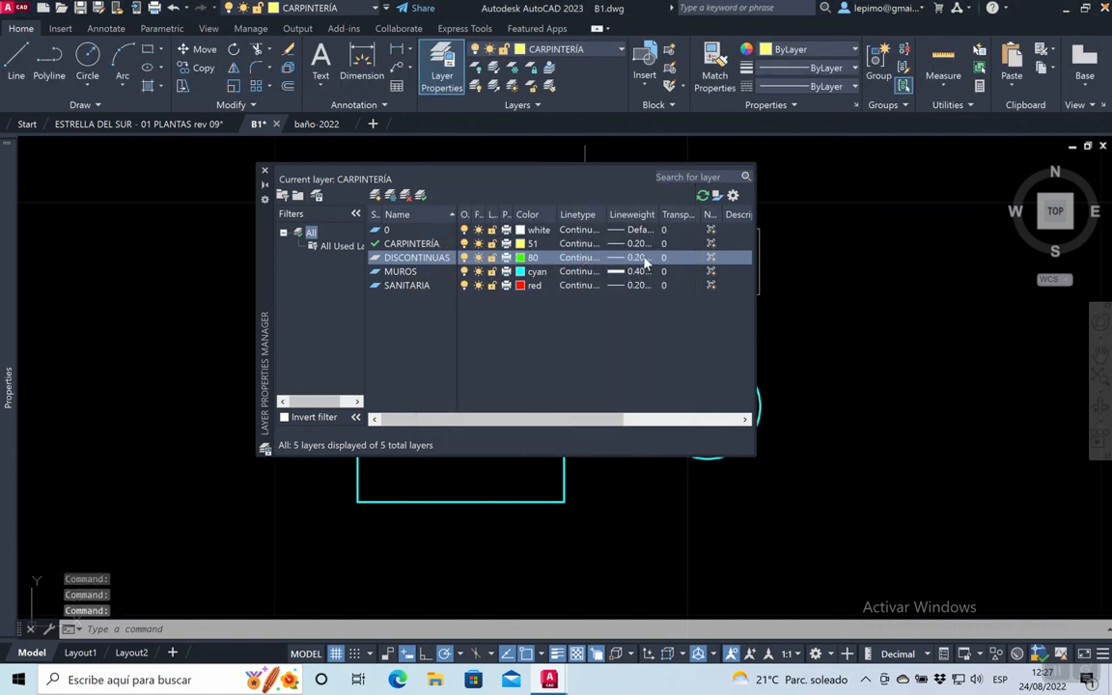
click(645, 262)
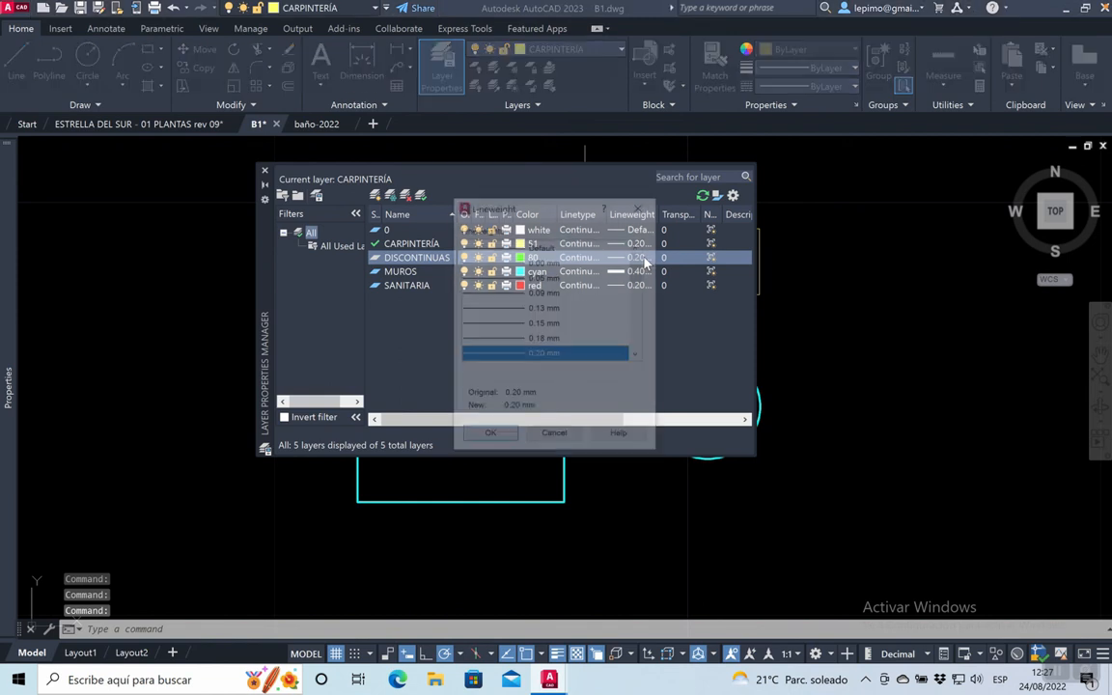
click(548, 329)
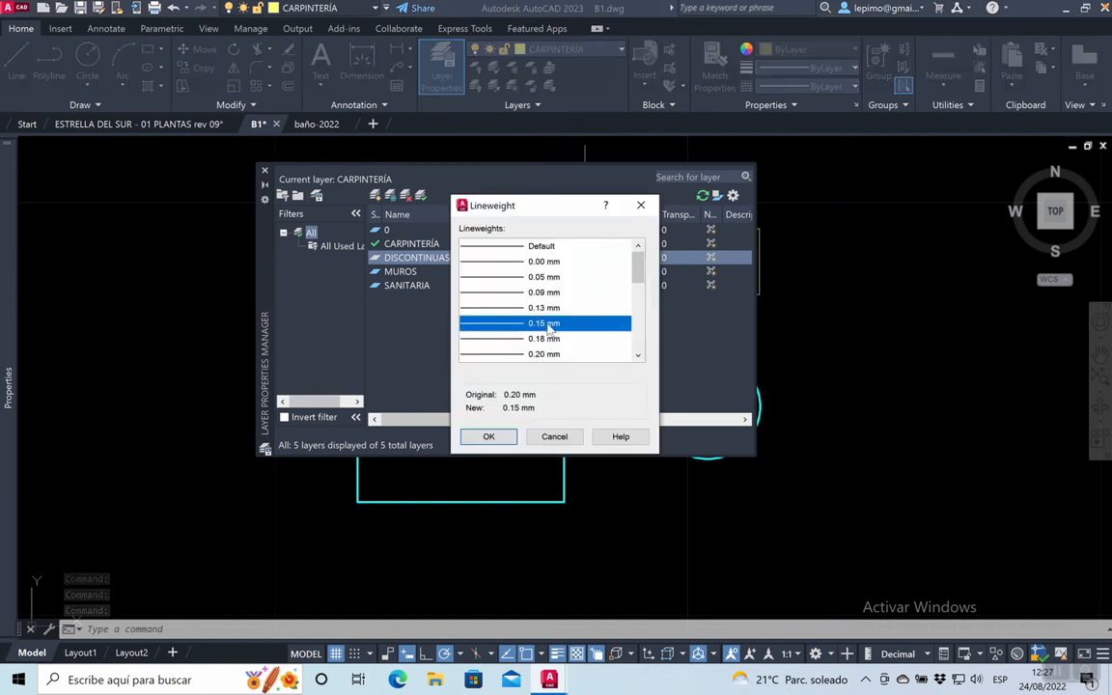
click(488, 437)
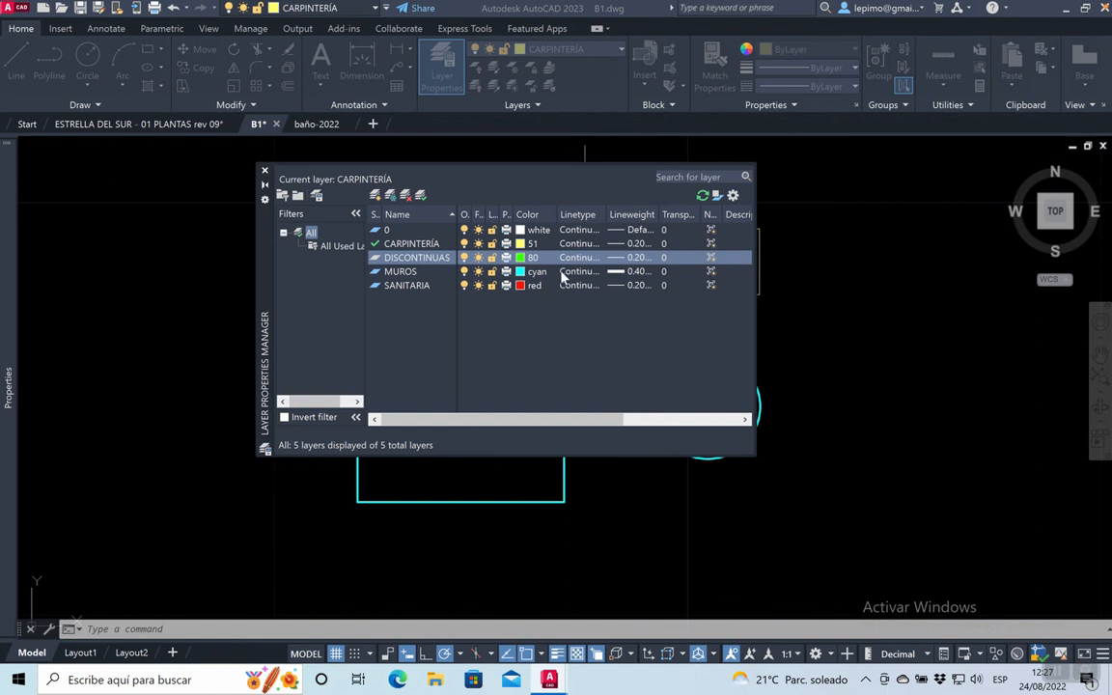
Load the ACAD_ISO10W100 ISO dash dot linetype and assign it to the DISCONTINUAS layer.
click(579, 258)
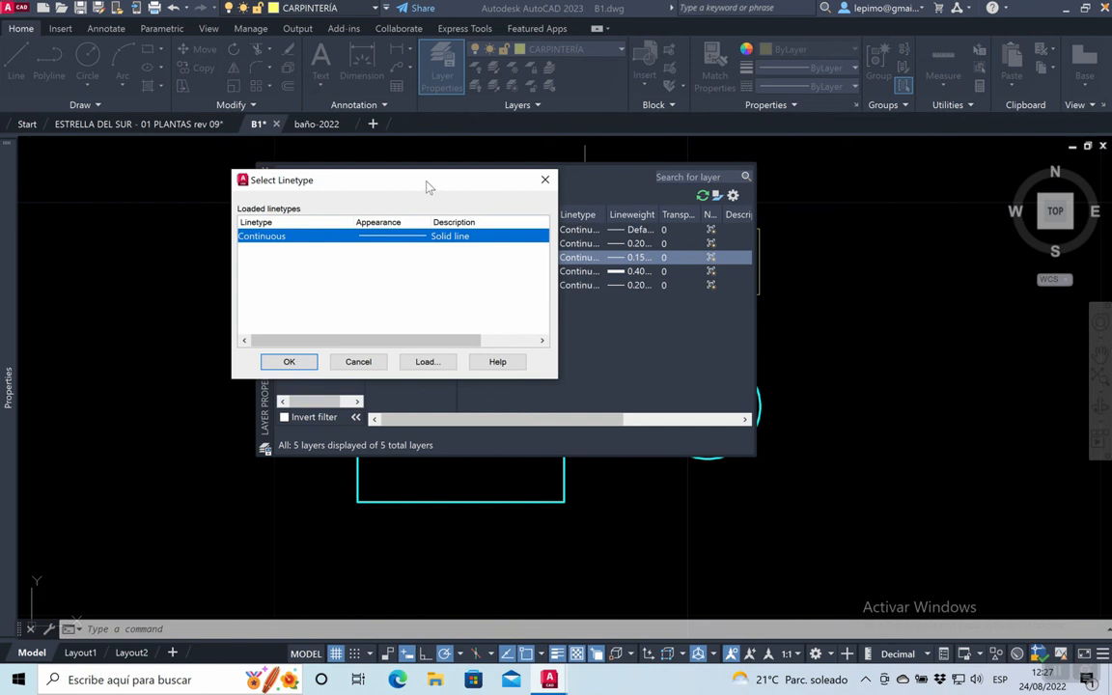
drag(428, 187, 431, 169)
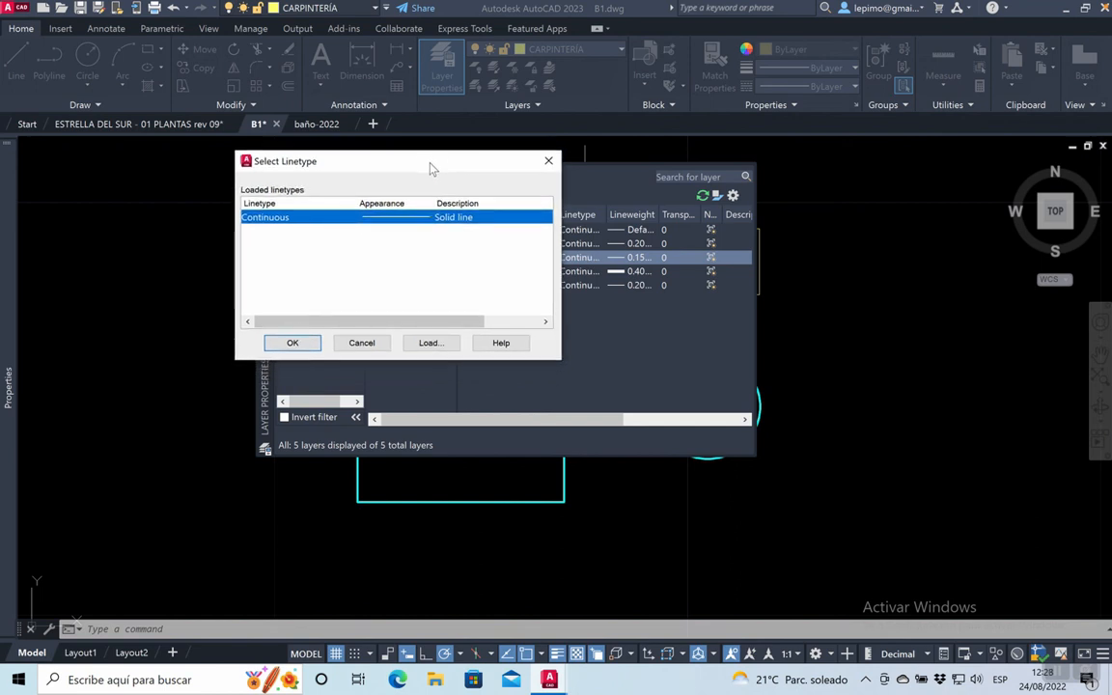
drag(432, 169, 434, 157)
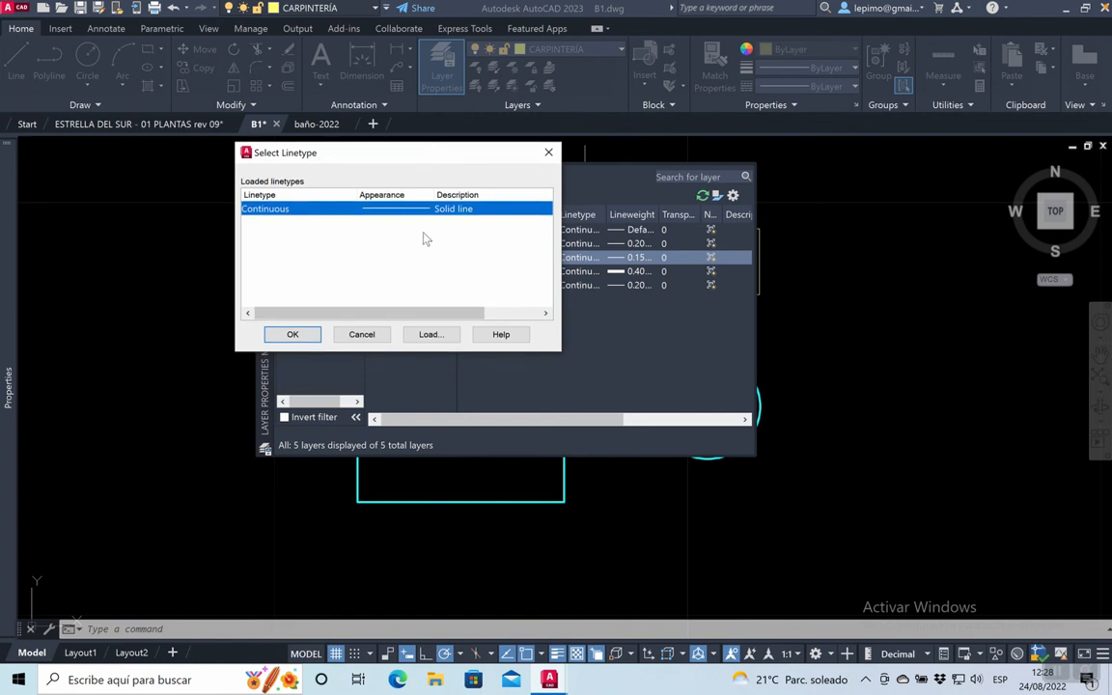
click(429, 335)
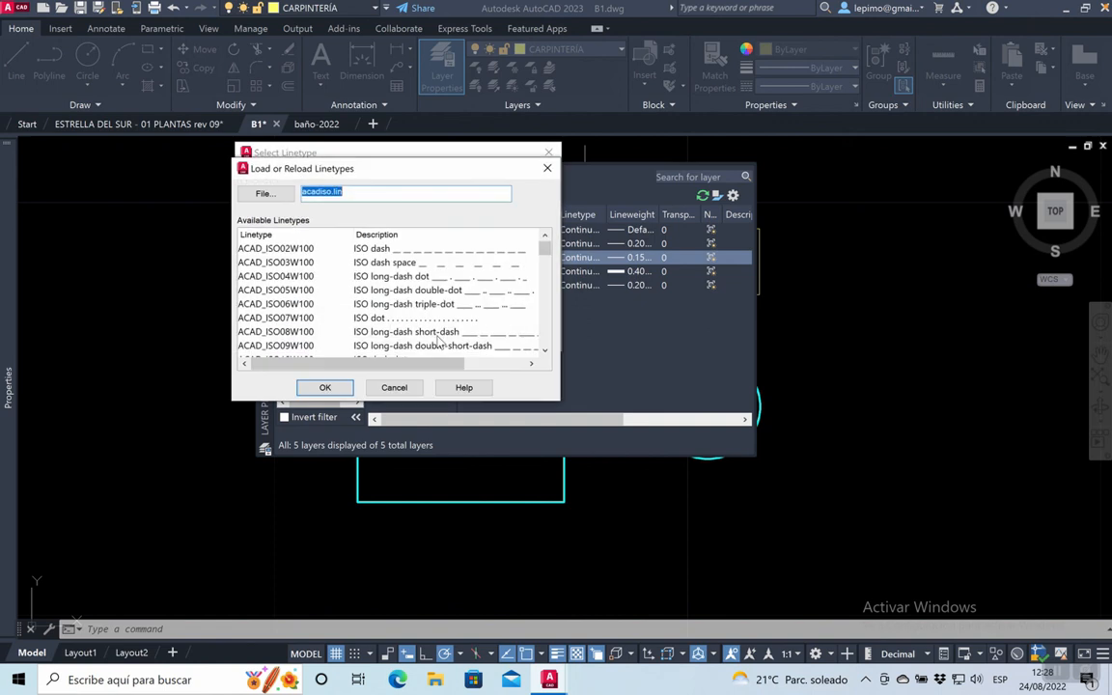
drag(544, 251, 544, 252)
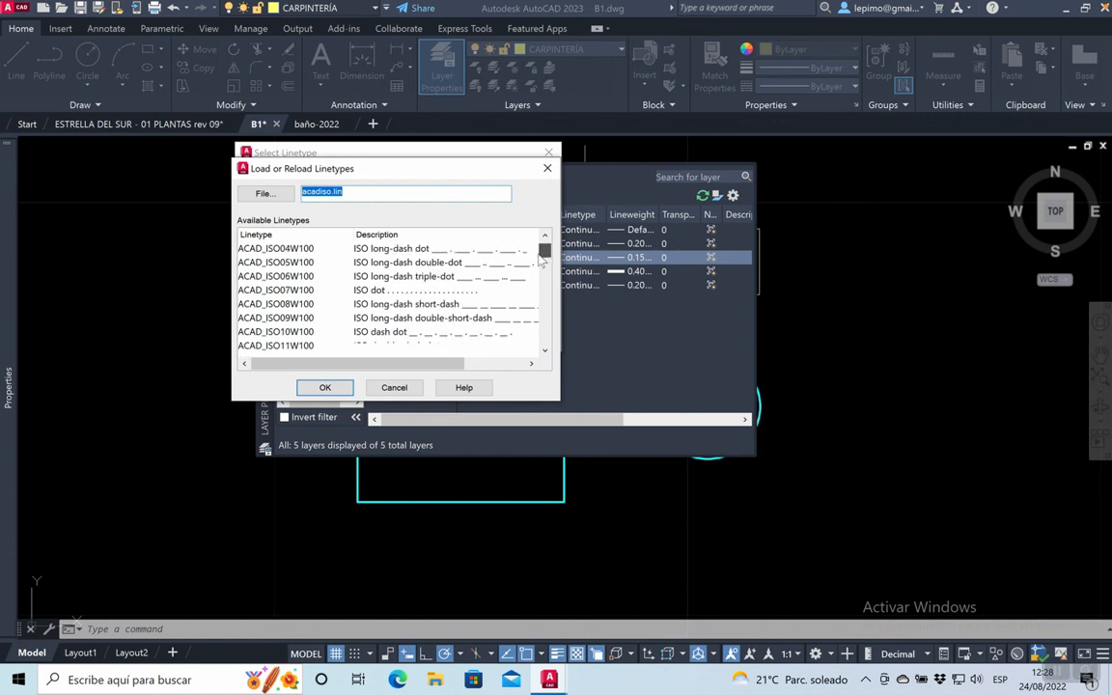
click(289, 331)
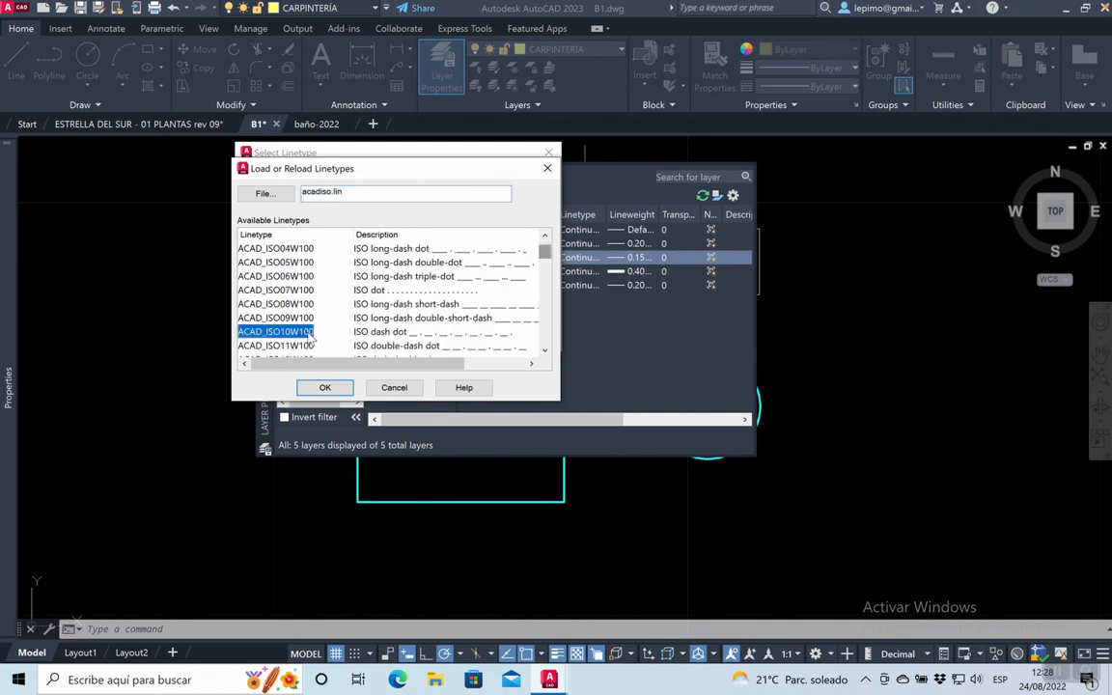
click(325, 388)
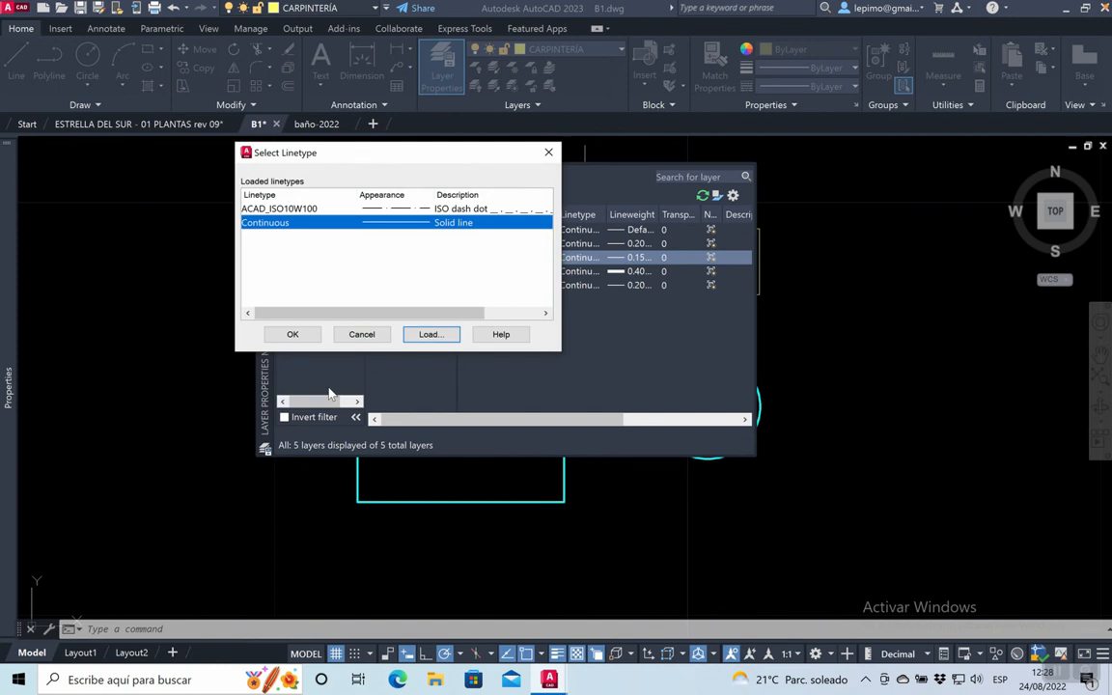
click(408, 210)
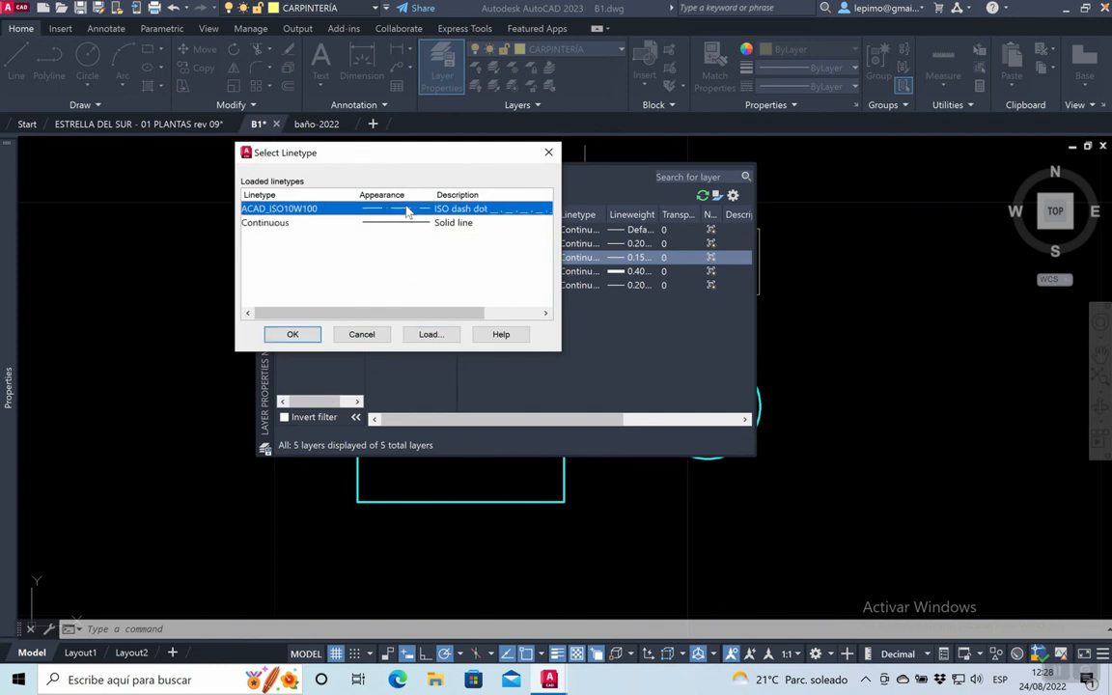
click(308, 334)
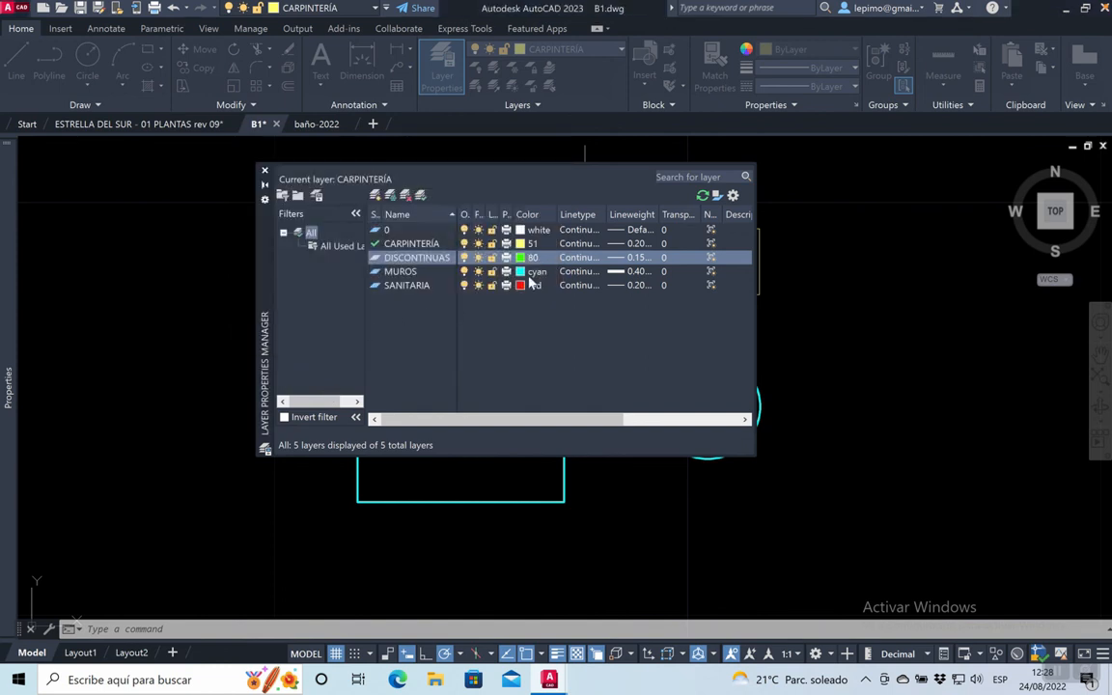